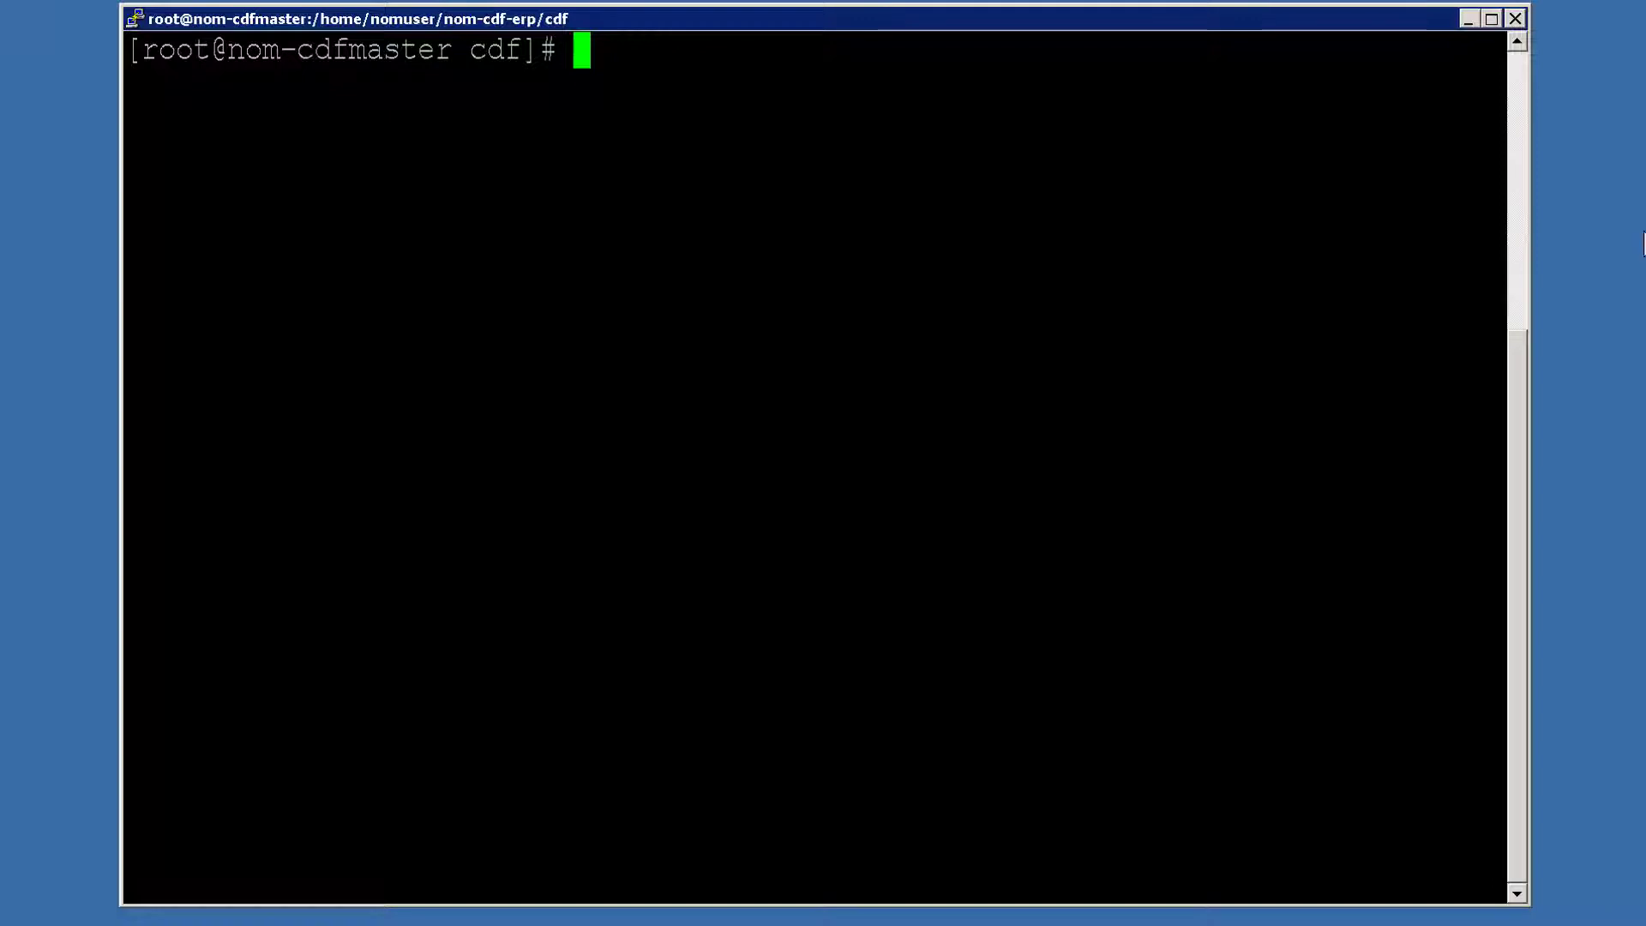
pyautogui.write('l')
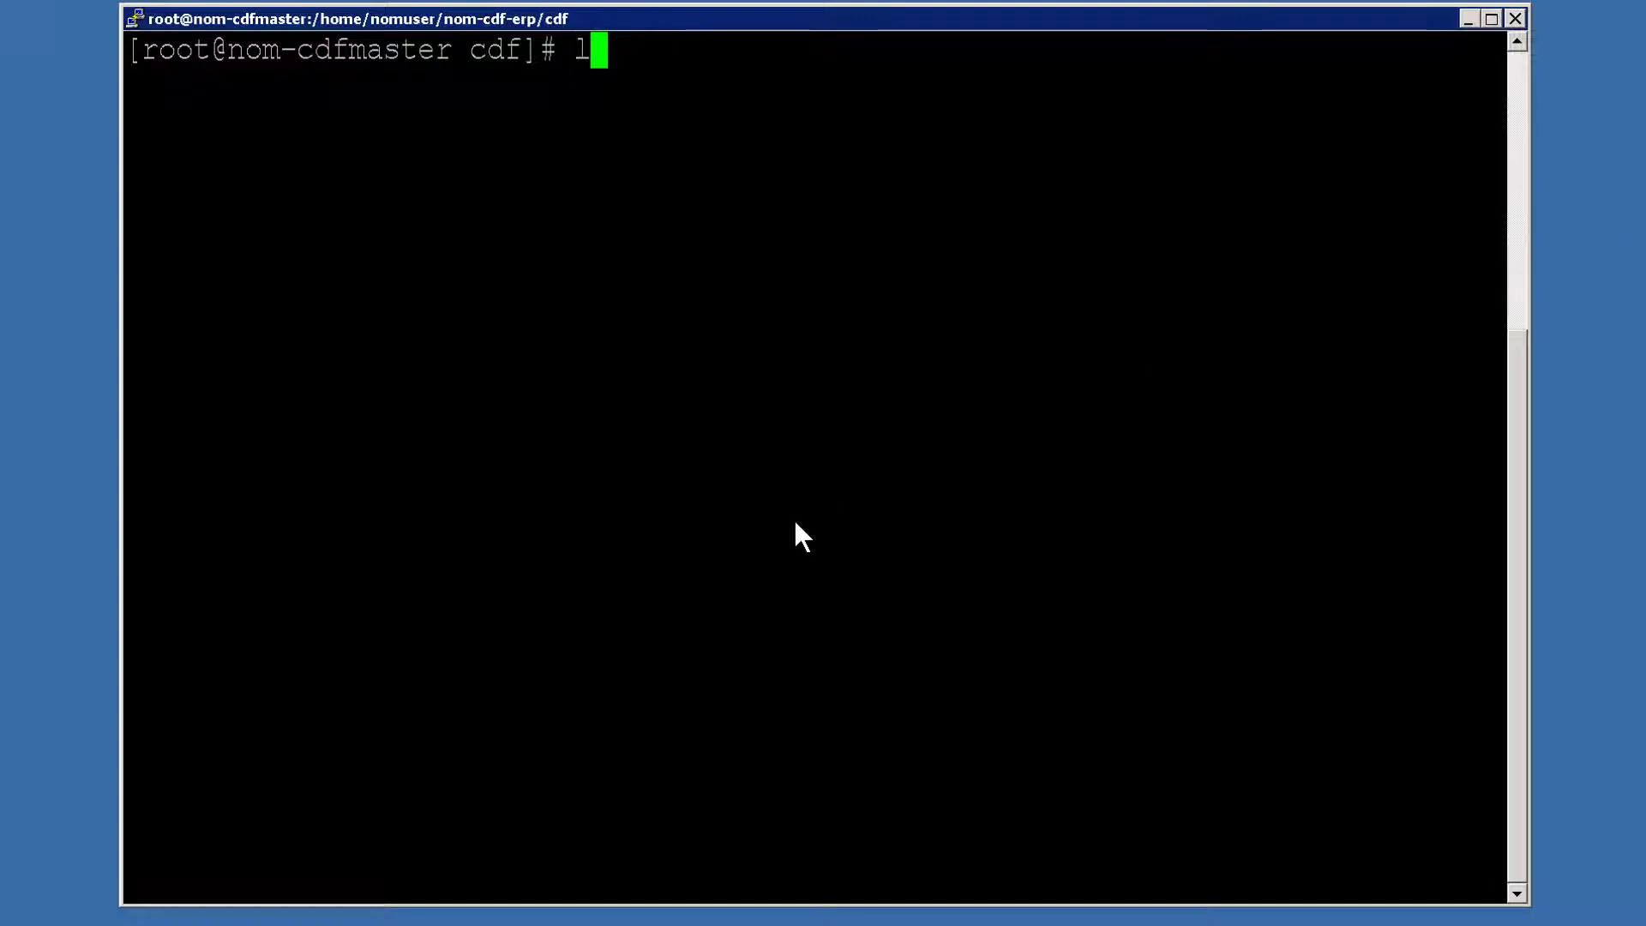
pyautogui.write('s')
# Unzip itom-cdf-dist-2017.06.00139.zip, list it, and enter HPESW_ITOM_Suite_Foundation_2017.06.00139.
pyautogui.press('Return')
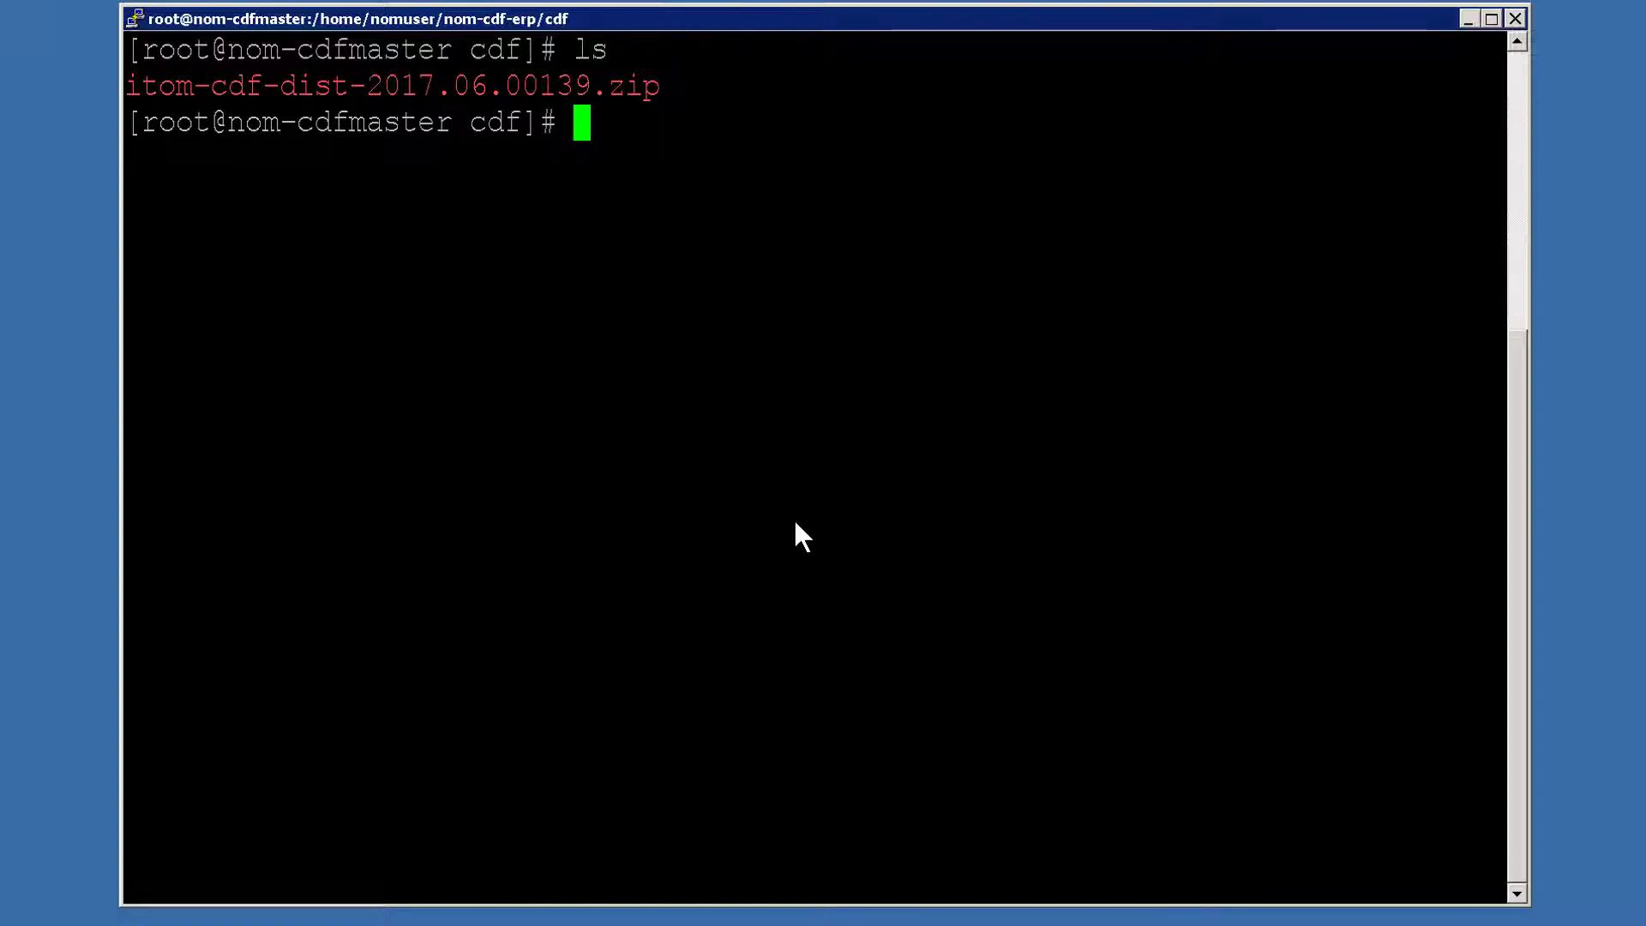
pyautogui.write('unzip itom-cdf-dist-2017.06.00139')
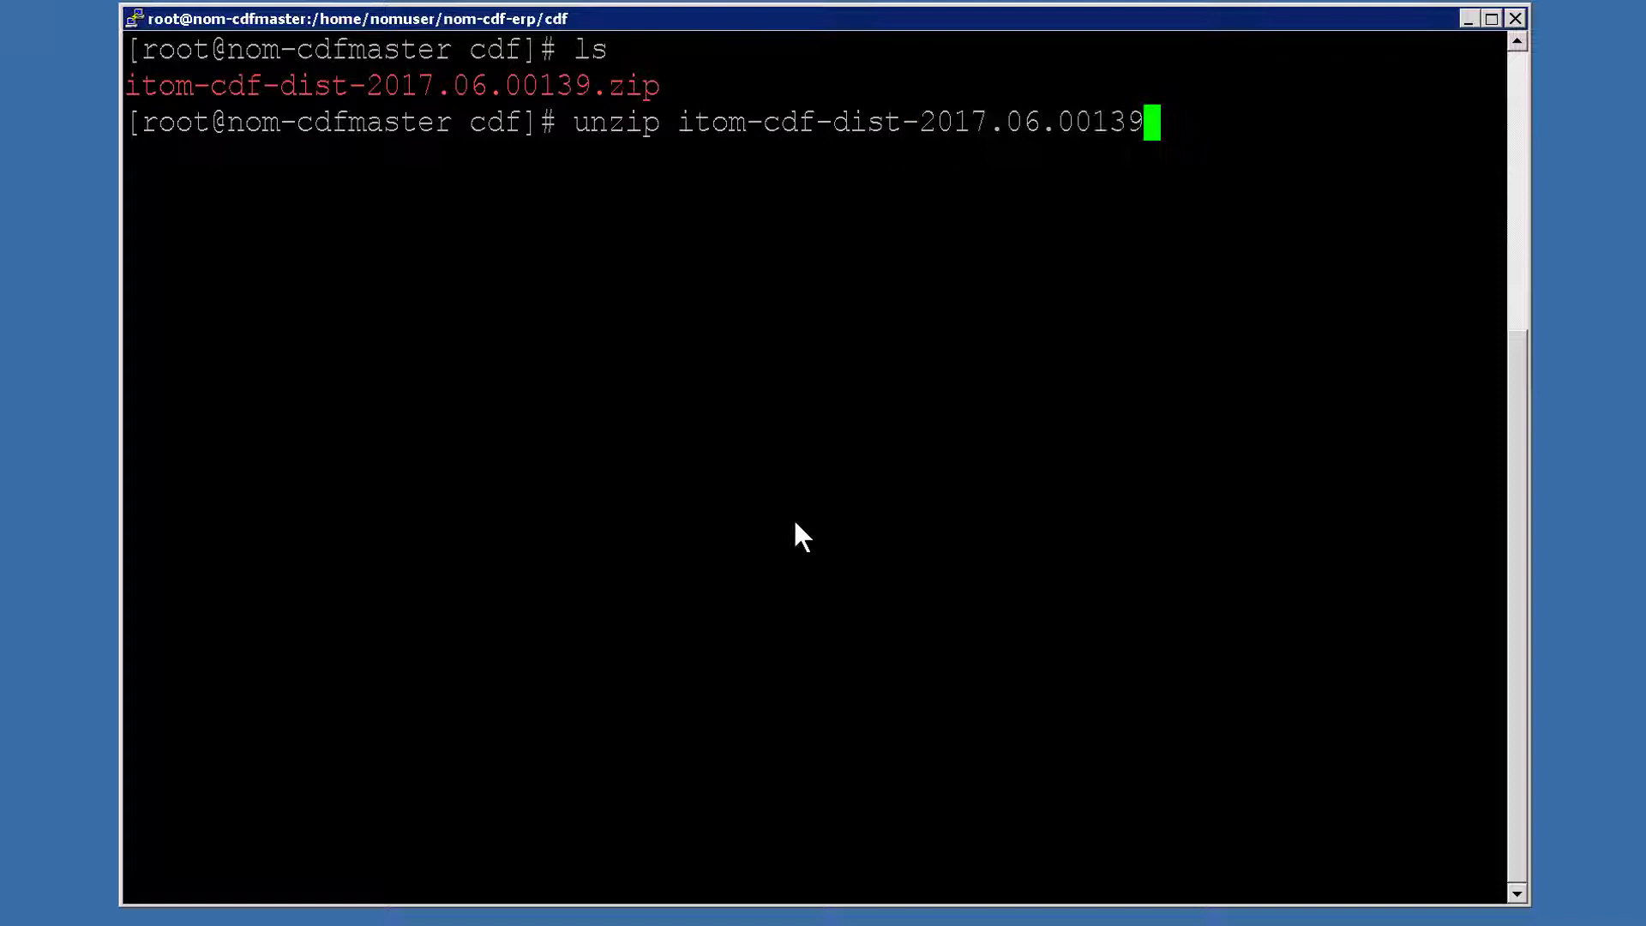
pyautogui.write('.zip')
pyautogui.press('Return')
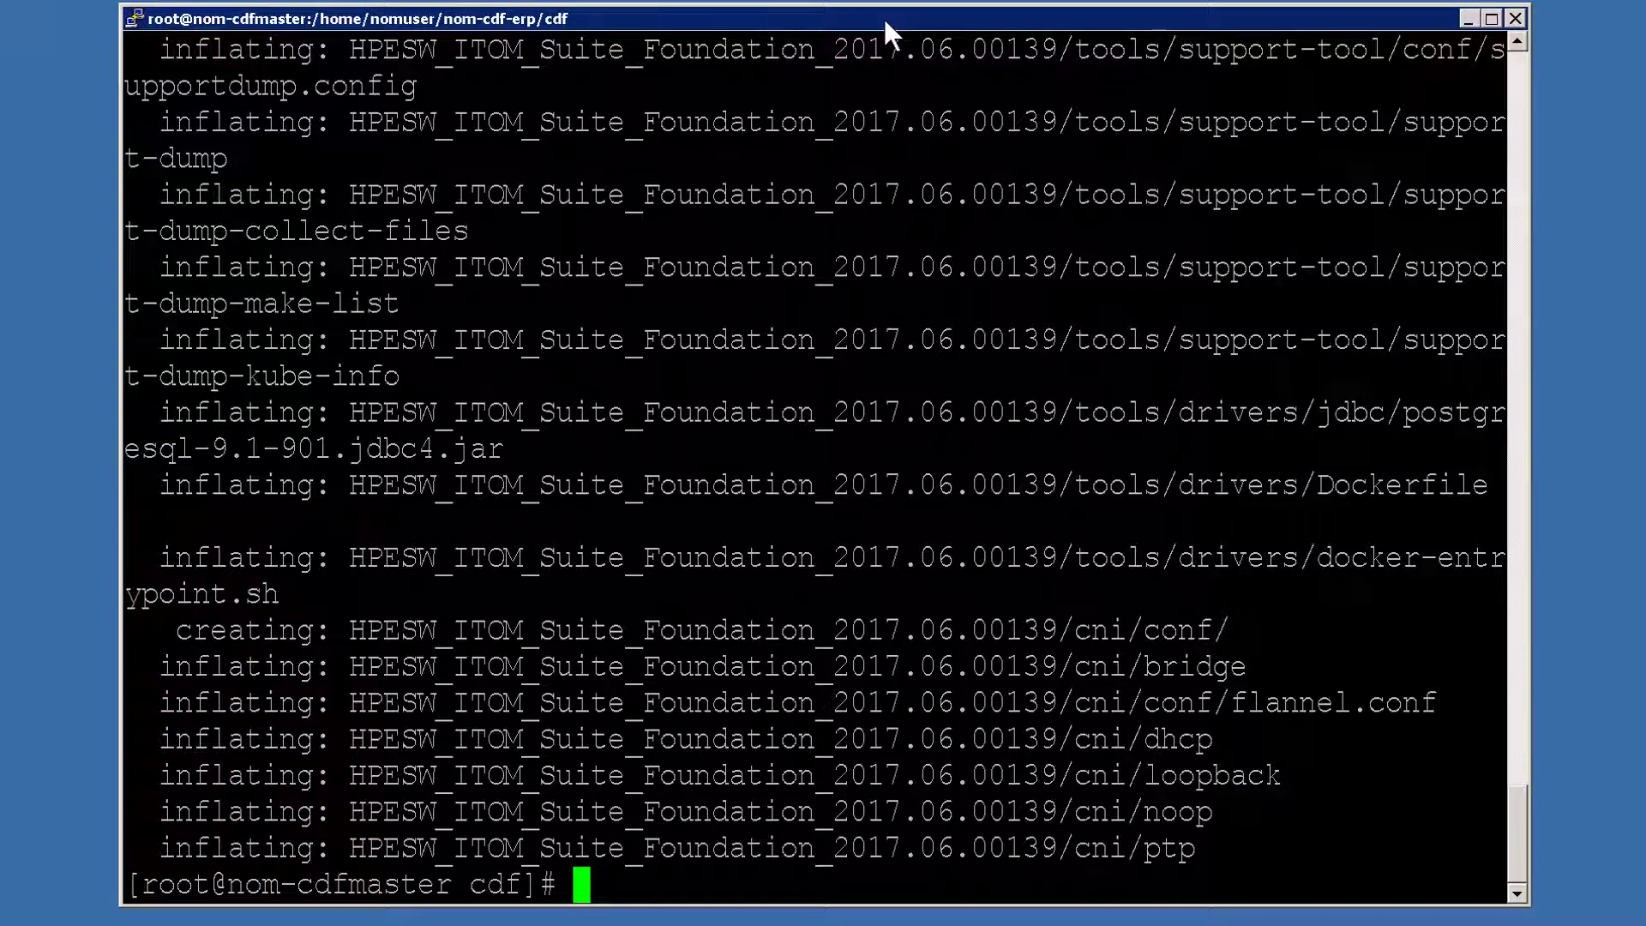
pyautogui.write('ls HP')
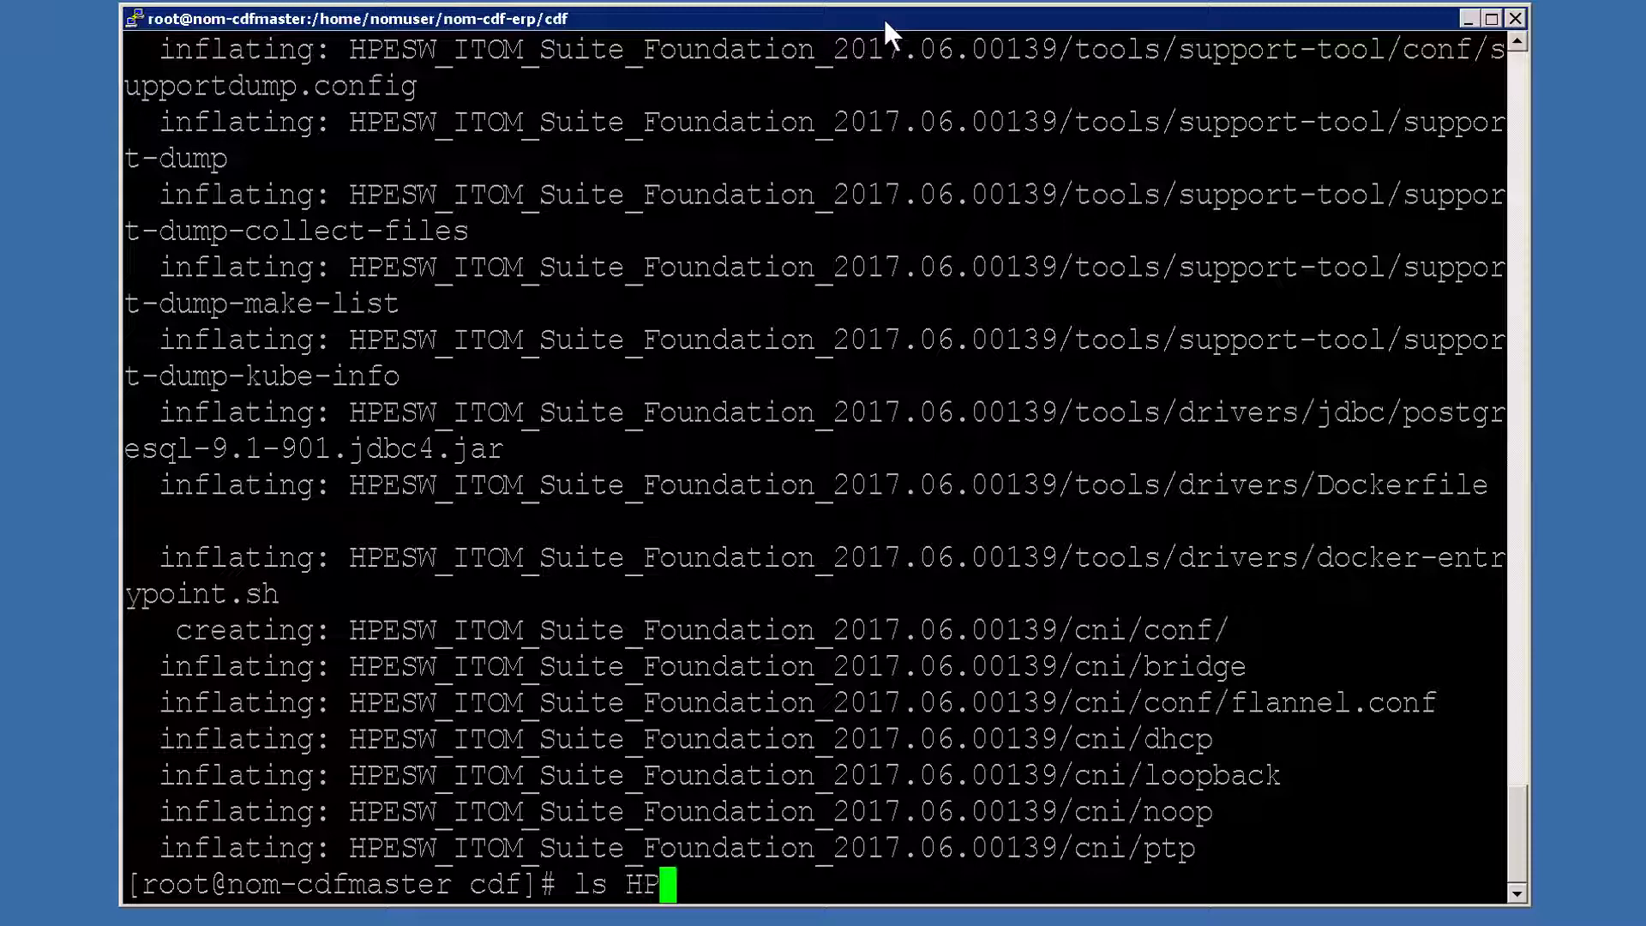
pyautogui.press('Tab')
pyautogui.press('Return')
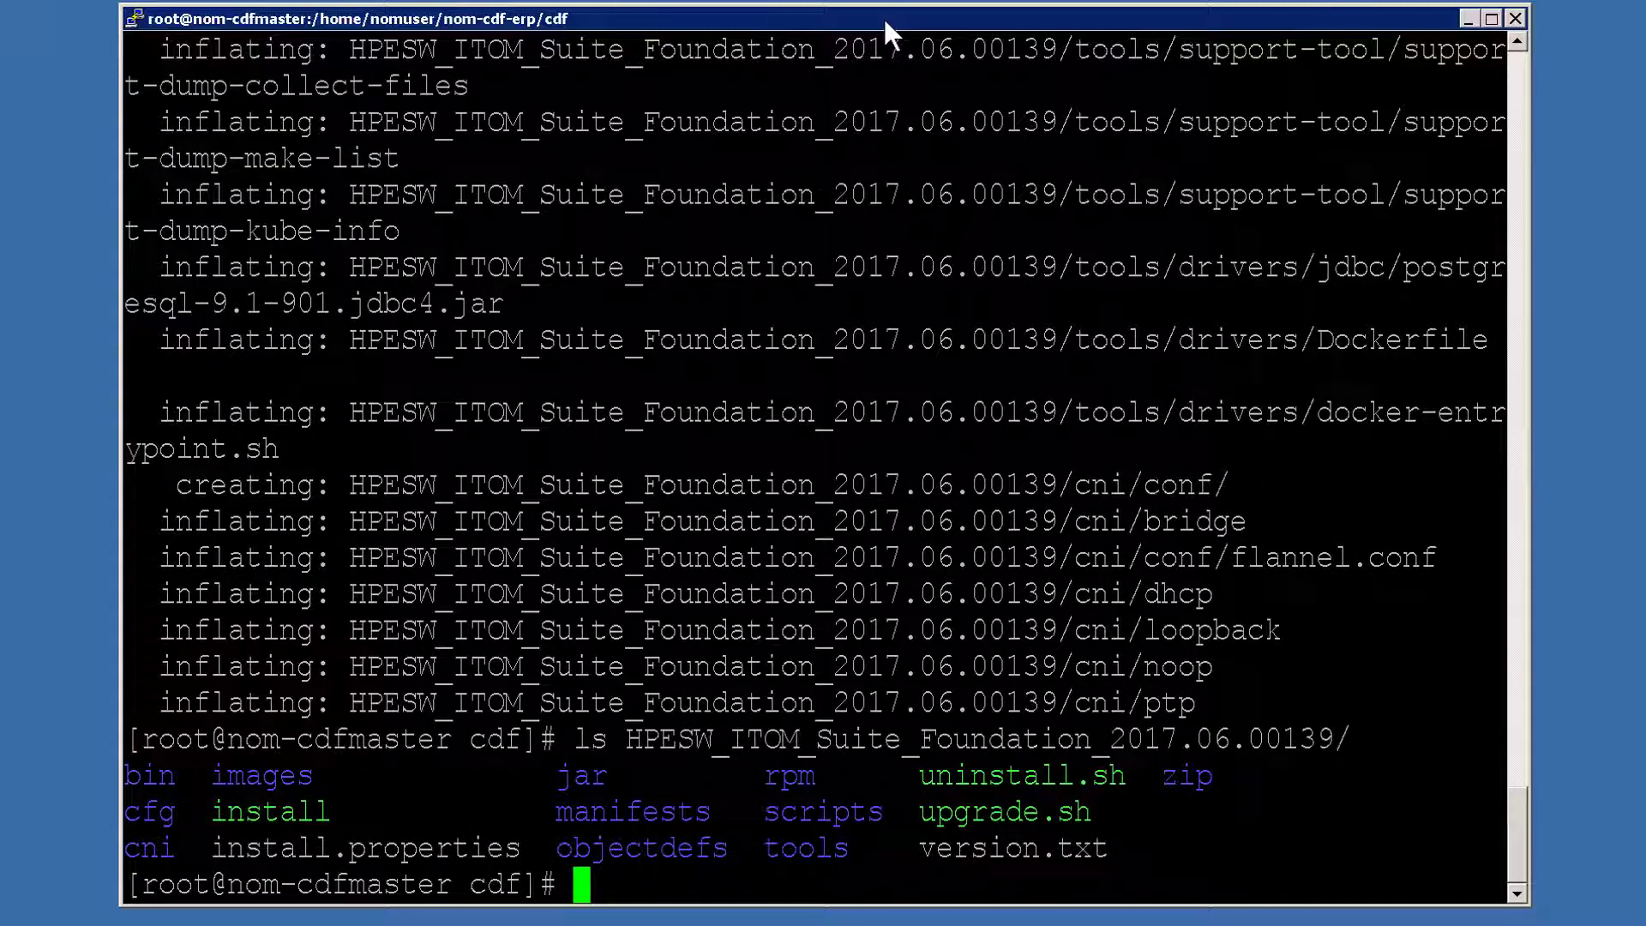
pyautogui.write('cd H')
pyautogui.press('Tab')
pyautogui.press('Return')
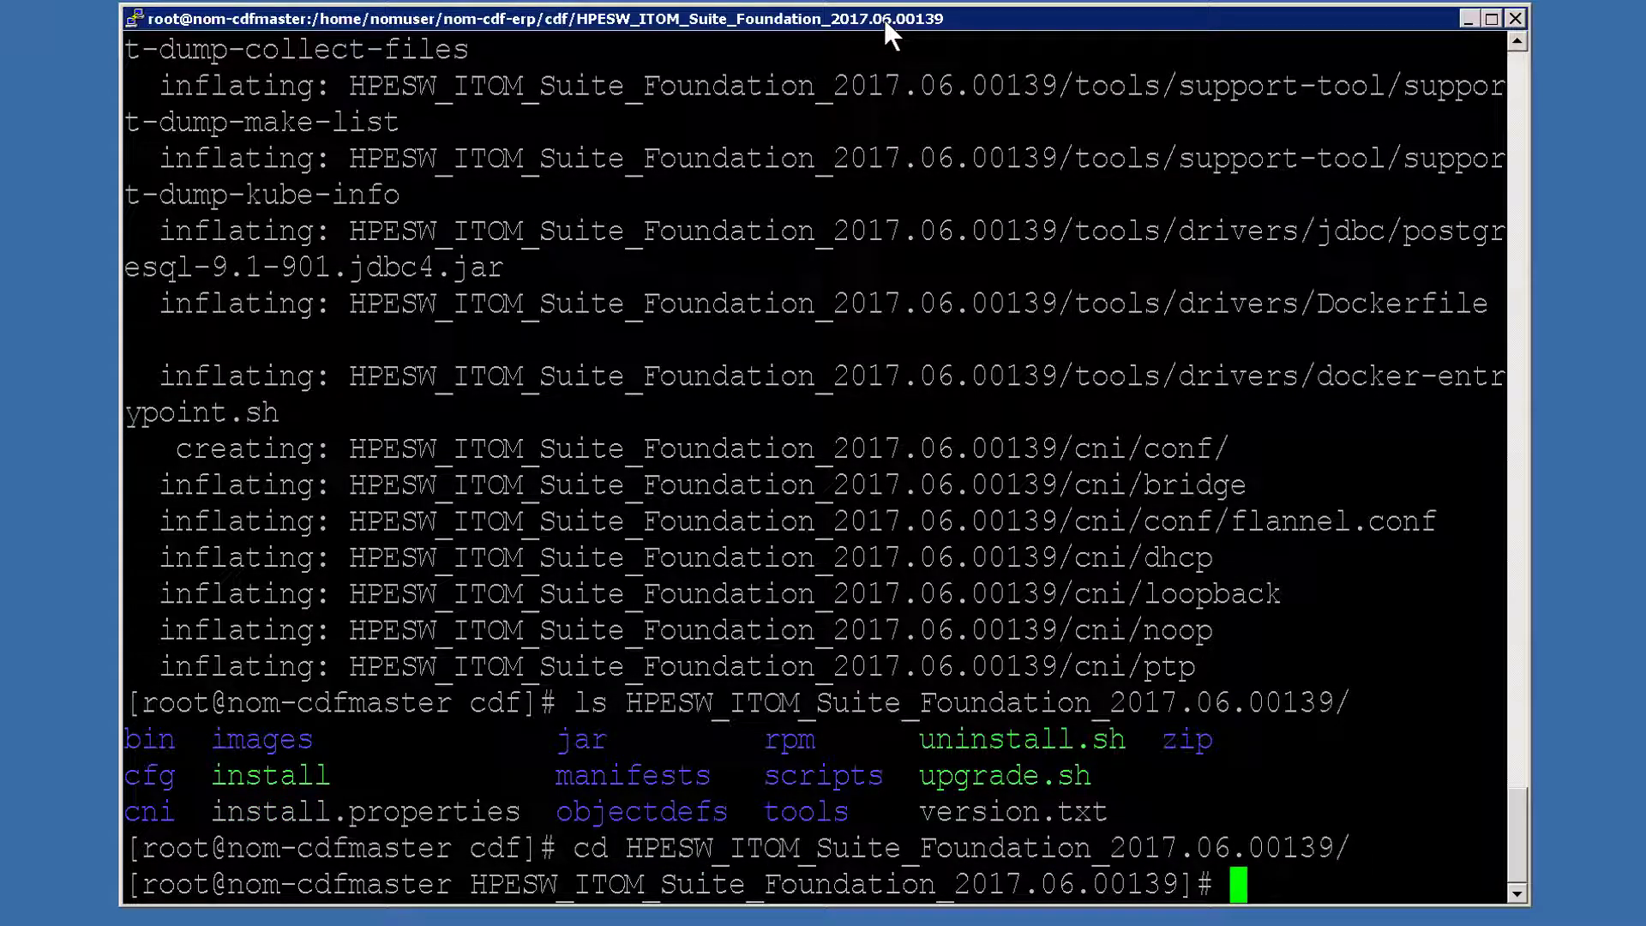
pyautogui.write('vi ins')
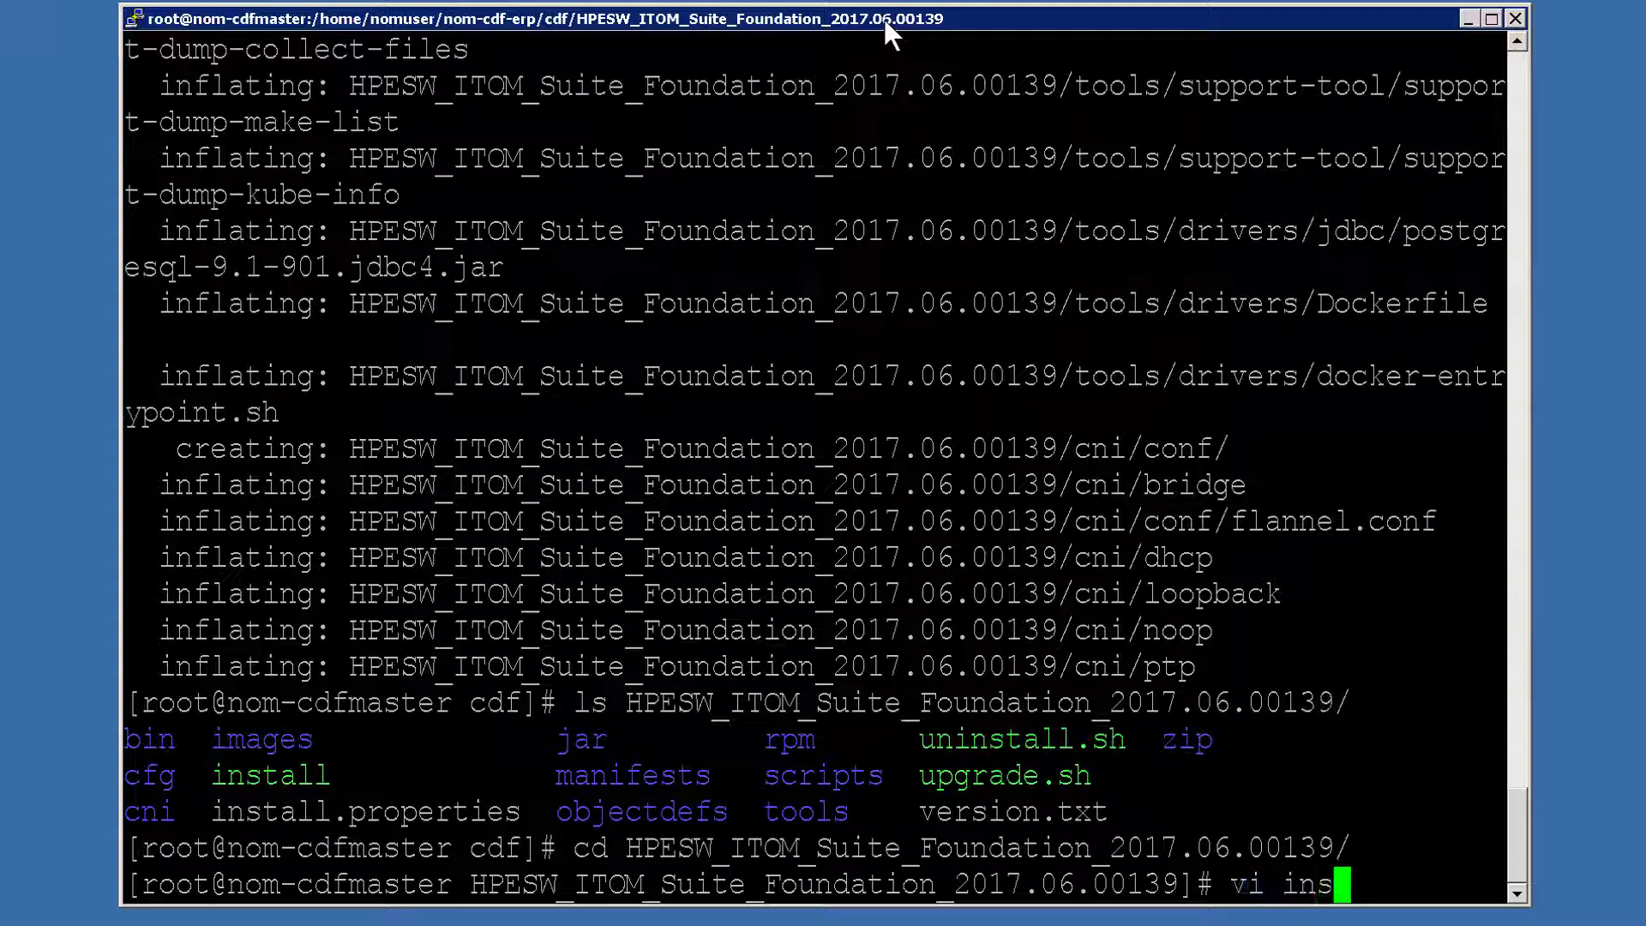
pyautogui.write('tall.pr')
# Open install.properties in vi and set MASTER_NODES to 172.16.239.61.
pyautogui.press('Tab')
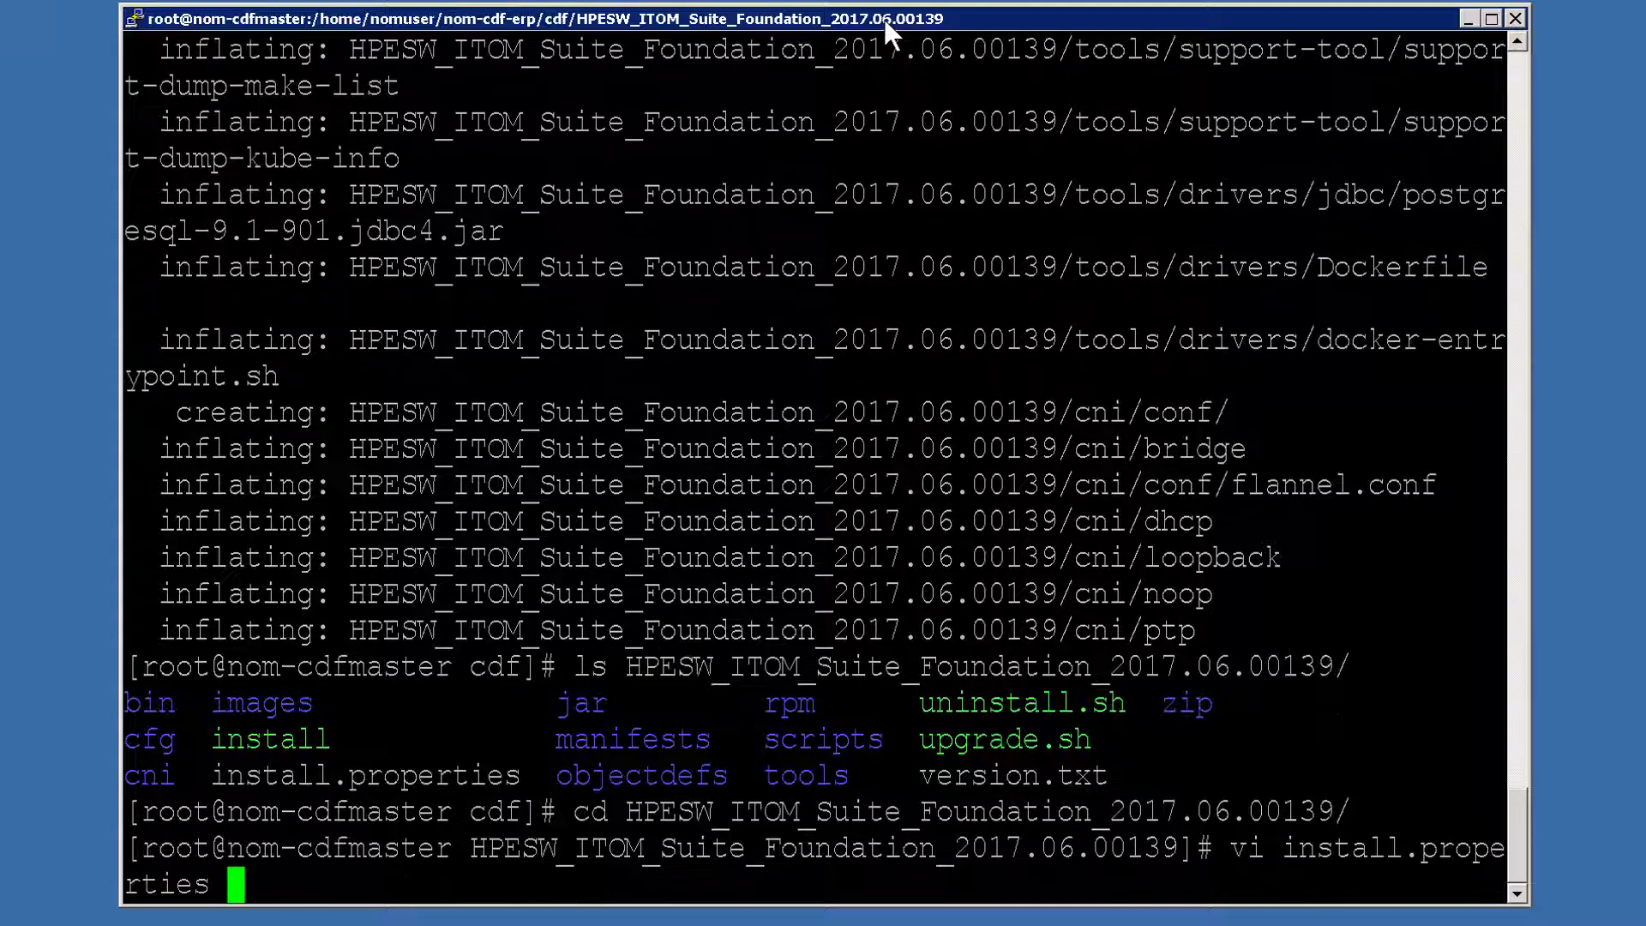
pyautogui.press('Return')
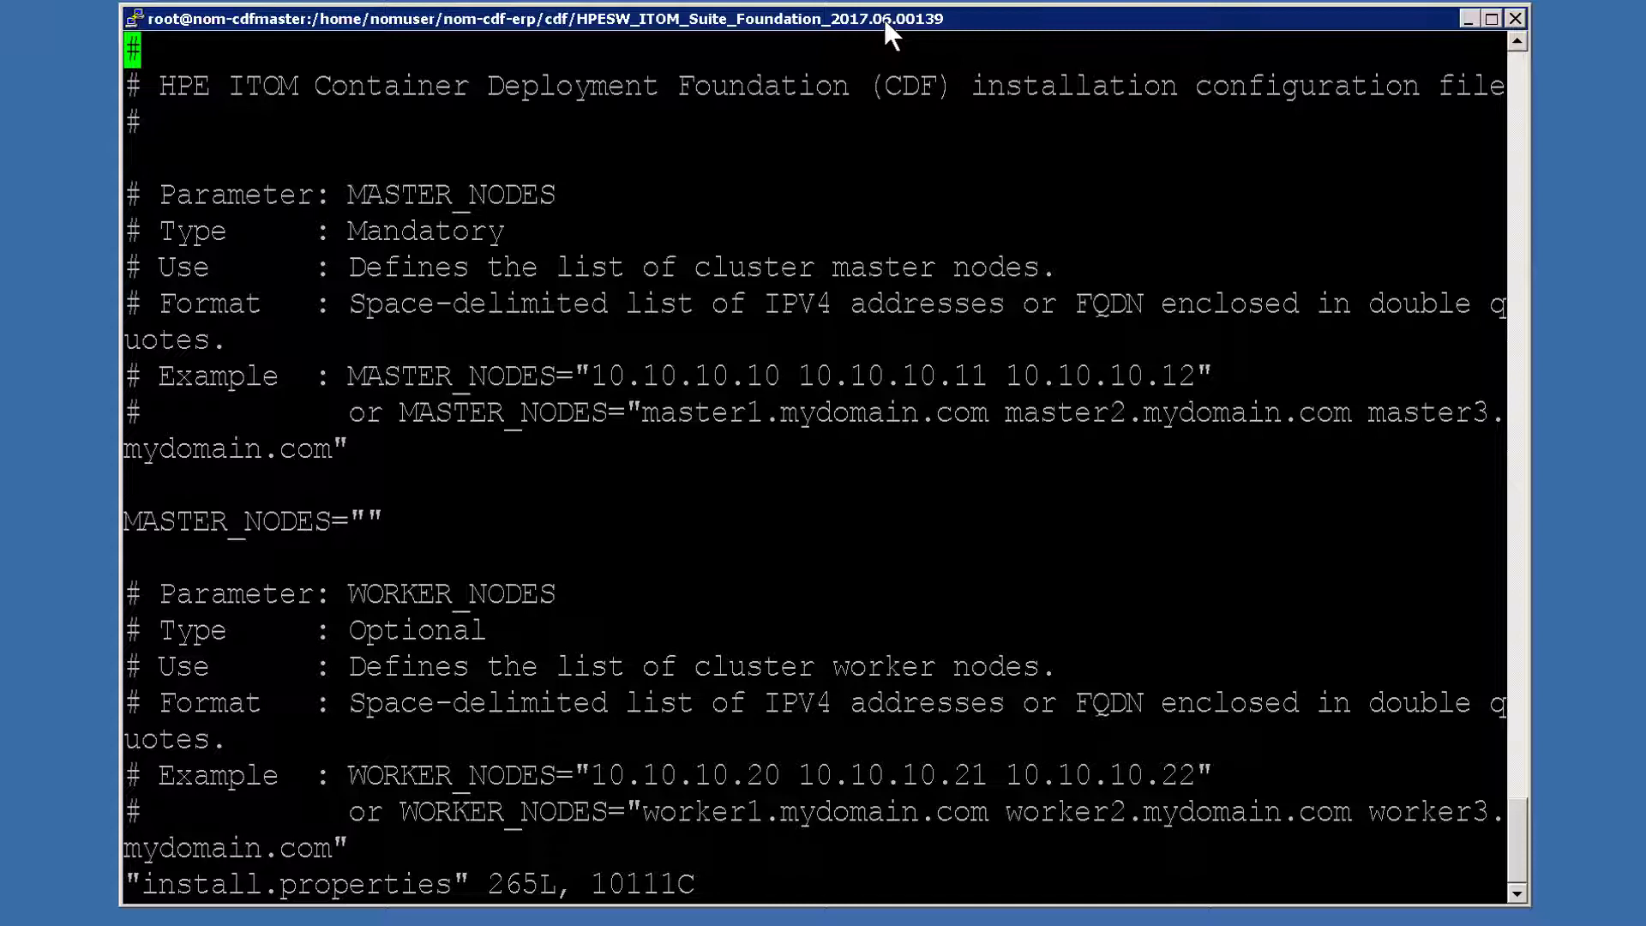
pyautogui.press('Down')
pyautogui.press('Down')
pyautogui.press('Down')
pyautogui.press('Down')
pyautogui.press('Down')
pyautogui.press('Down')
pyautogui.press('Down')
pyautogui.press('Down')
pyautogui.press('Down')
pyautogui.press('Down')
pyautogui.press('Down')
pyautogui.press('Down')
pyautogui.press('Up')
pyautogui.press('Right')
pyautogui.press('Right')
pyautogui.press('Right')
pyautogui.press('Right')
pyautogui.press('Right')
pyautogui.press('Right')
pyautogui.press('Right')
pyautogui.press('Right')
pyautogui.press('Right')
pyautogui.press('Right')
pyautogui.press('Right')
pyautogui.press('Right')
pyautogui.press('Right')
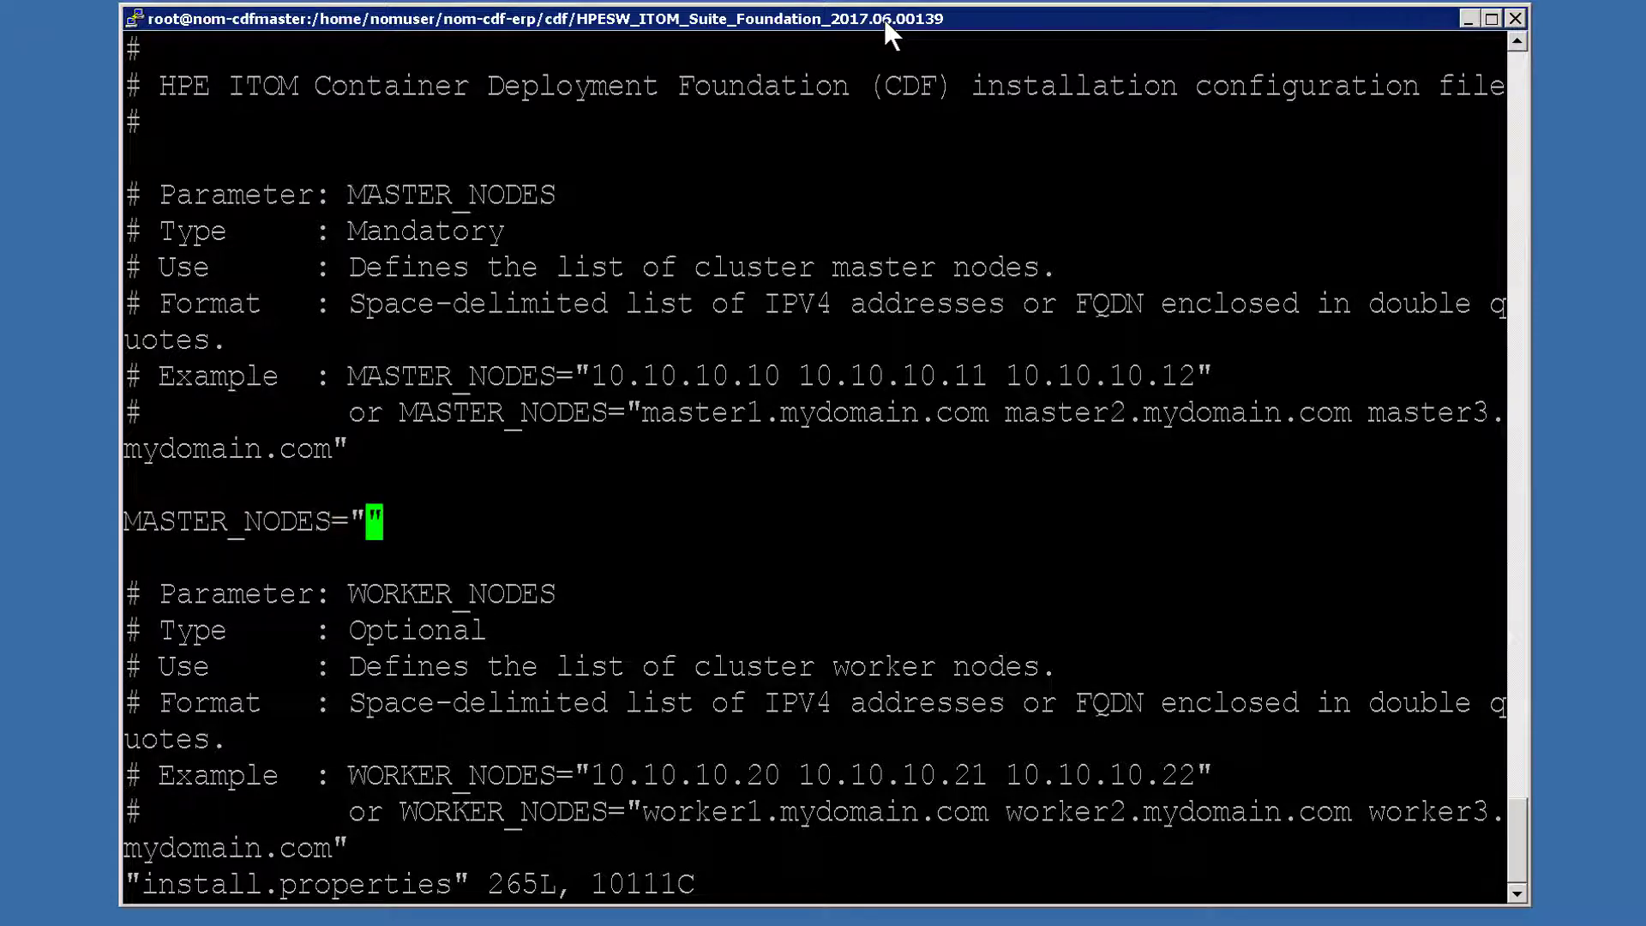
pyautogui.write('i172.16')
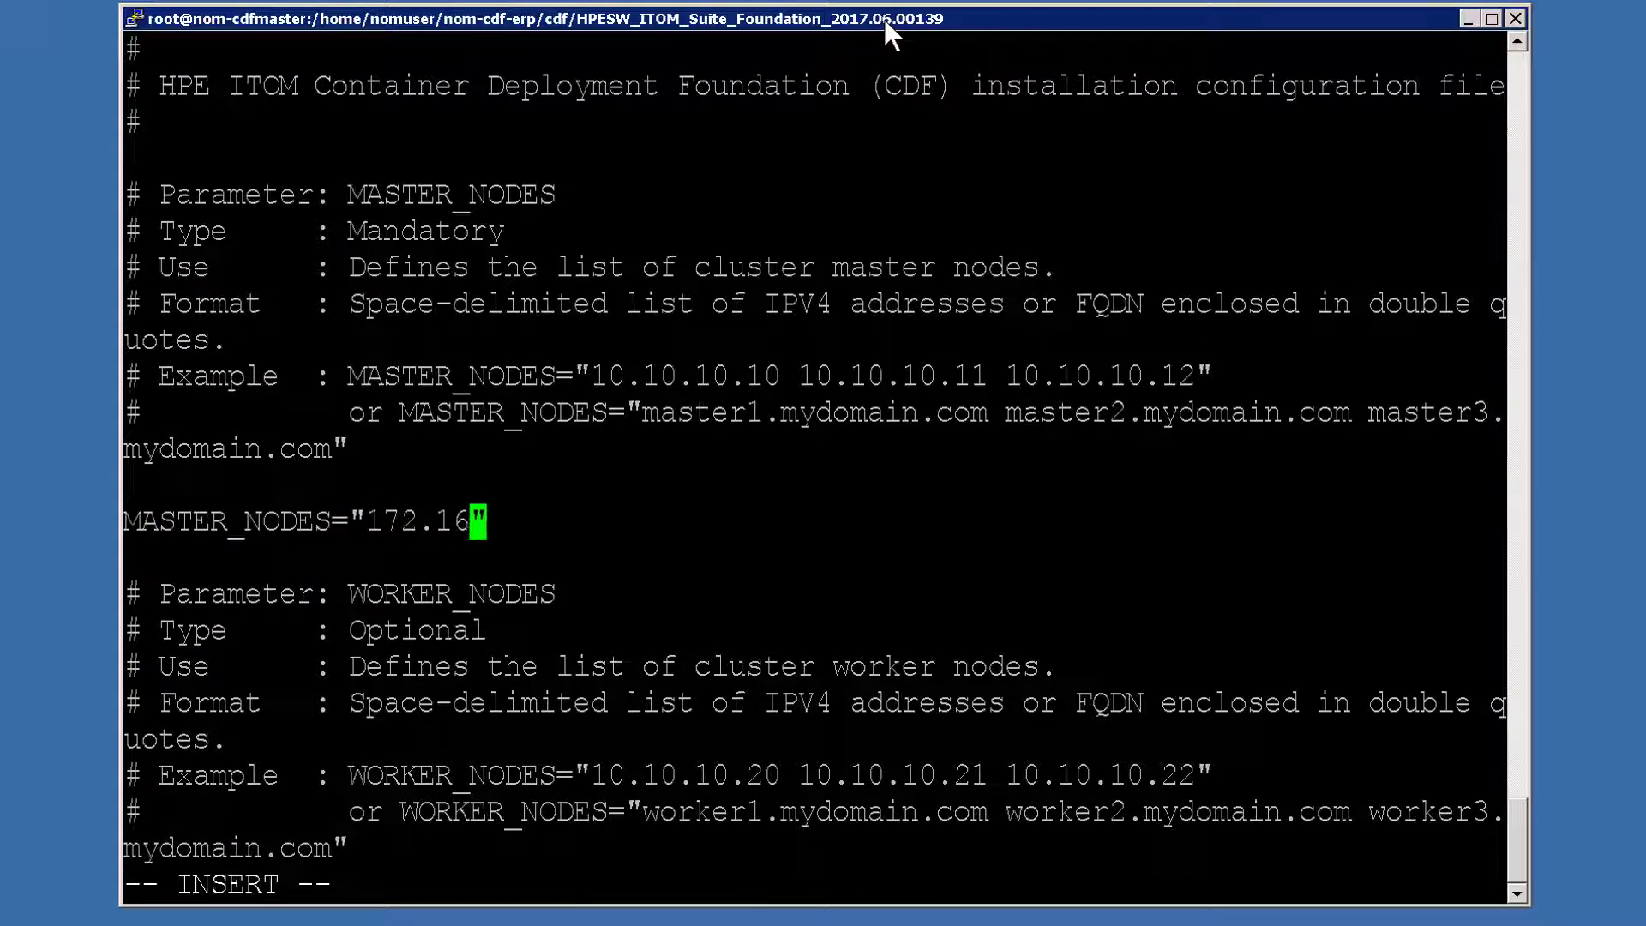
pyautogui.write('.239.61')
pyautogui.press('Escape')
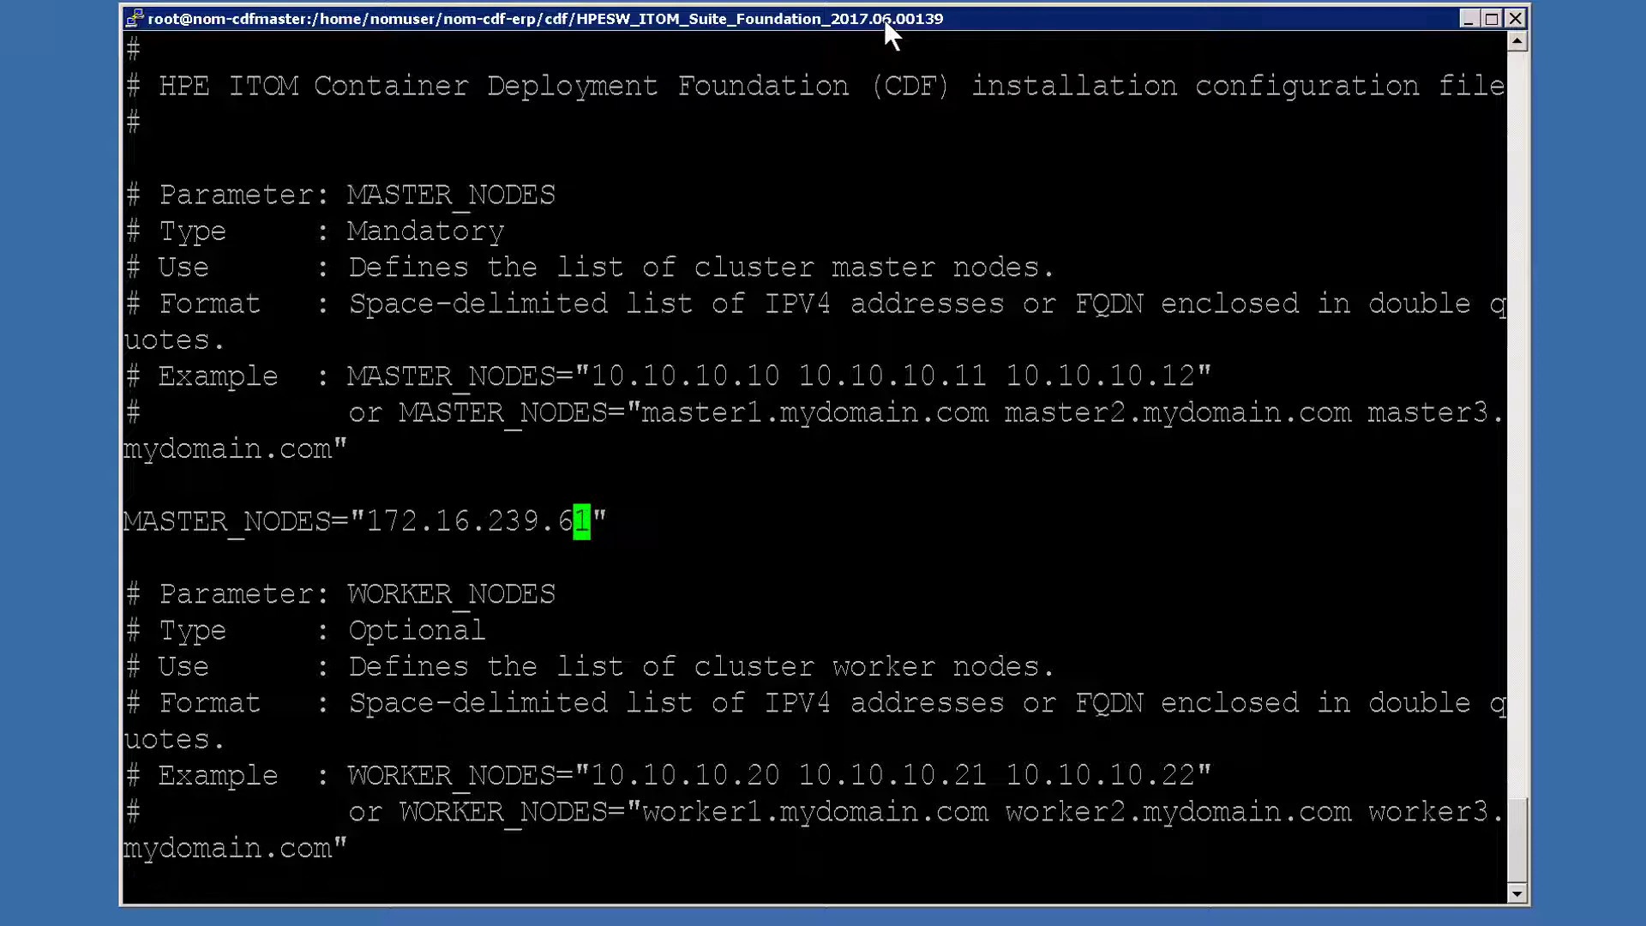
# Set WORKER_NODES to 172.16.239.62.
pyautogui.hotkey('ctrl', 'f')
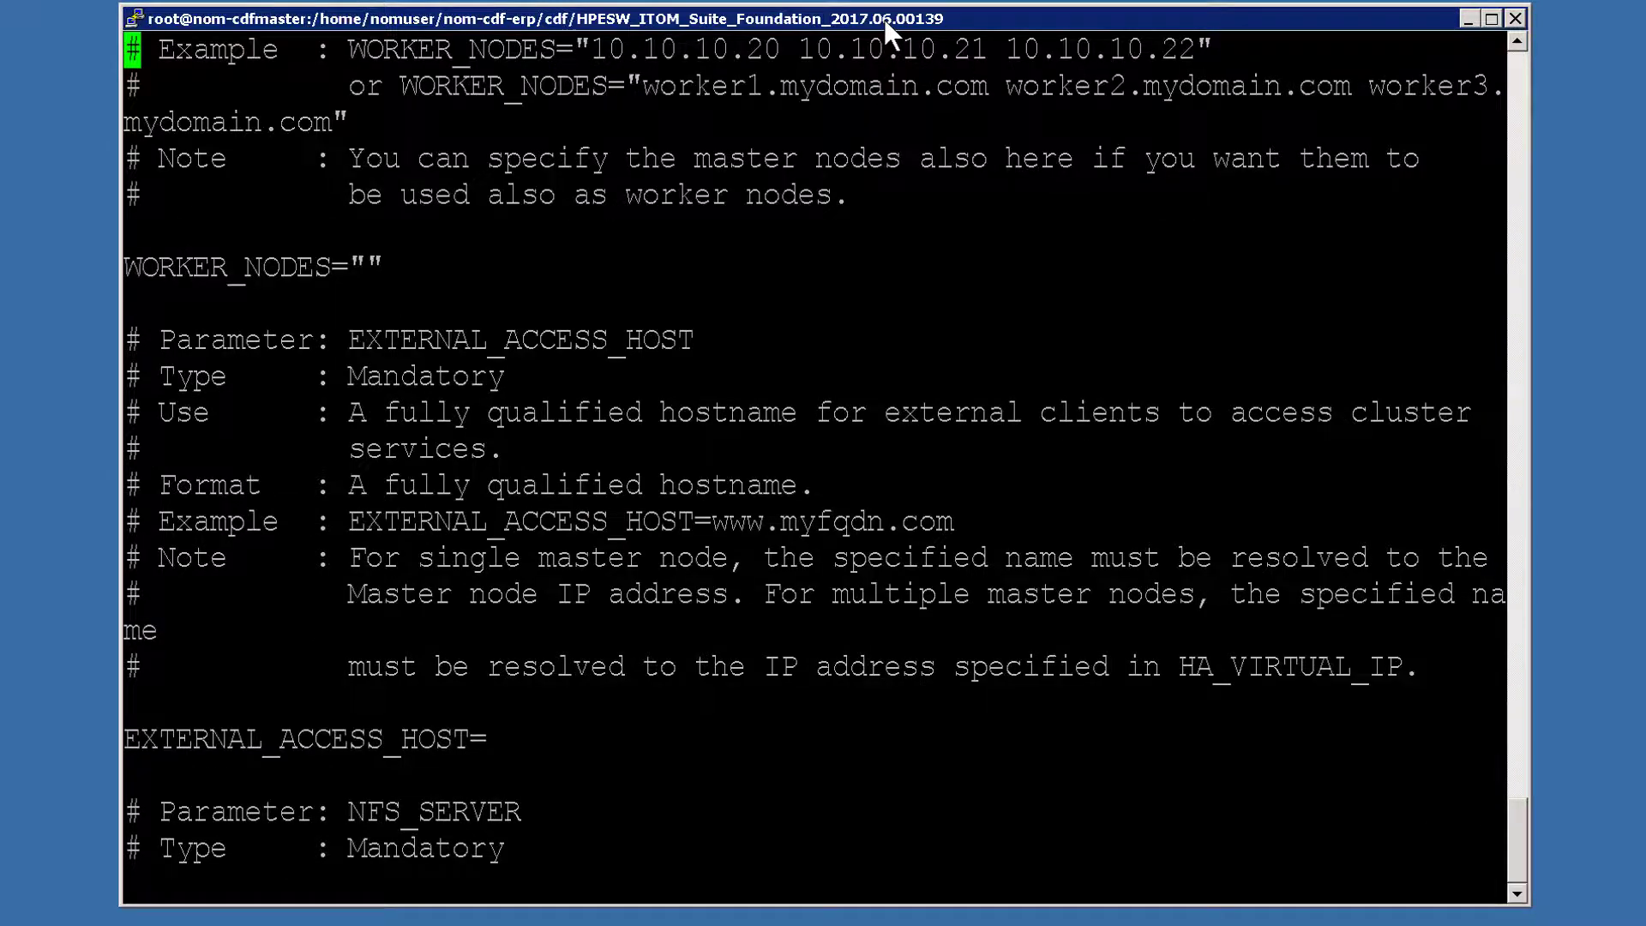
pyautogui.press('j')
pyautogui.press('j')
pyautogui.press('j')
pyautogui.write('i172.16.239.62')
pyautogui.press('Escape')
# Set EXTERNAL_ACCESS_HOST to nom01-cdfmast.advantageinc.hpswdemo.com.
pyautogui.press('j')
pyautogui.press('j')
pyautogui.press('j')
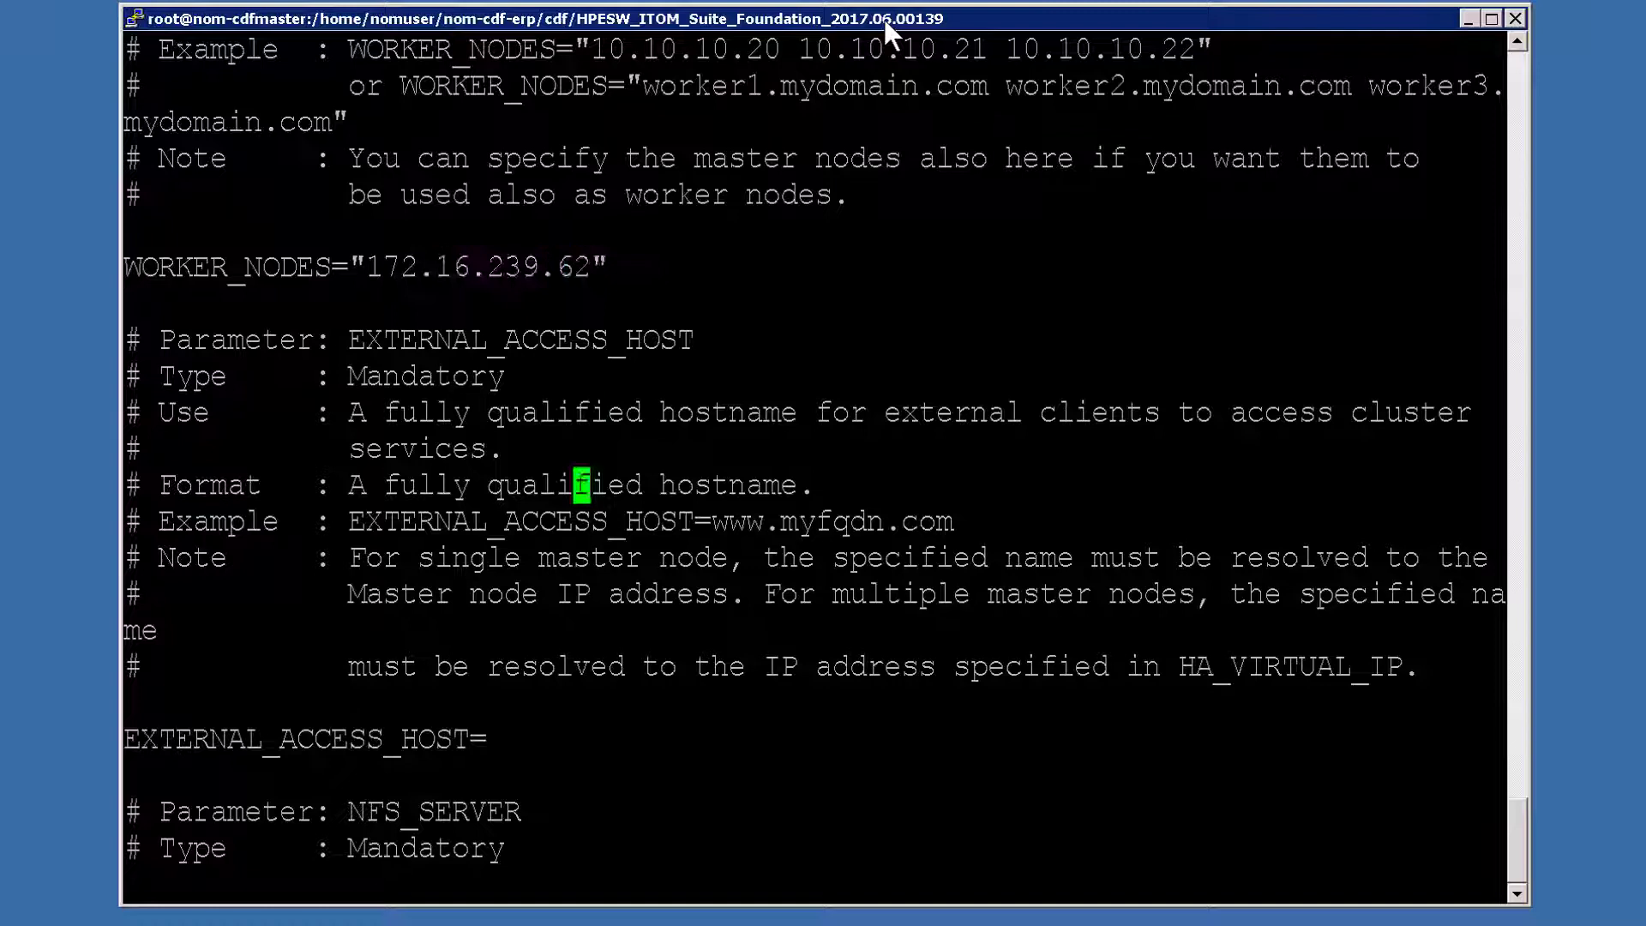
pyautogui.press('j')
pyautogui.press('j')
pyautogui.press('j')
pyautogui.press('k')
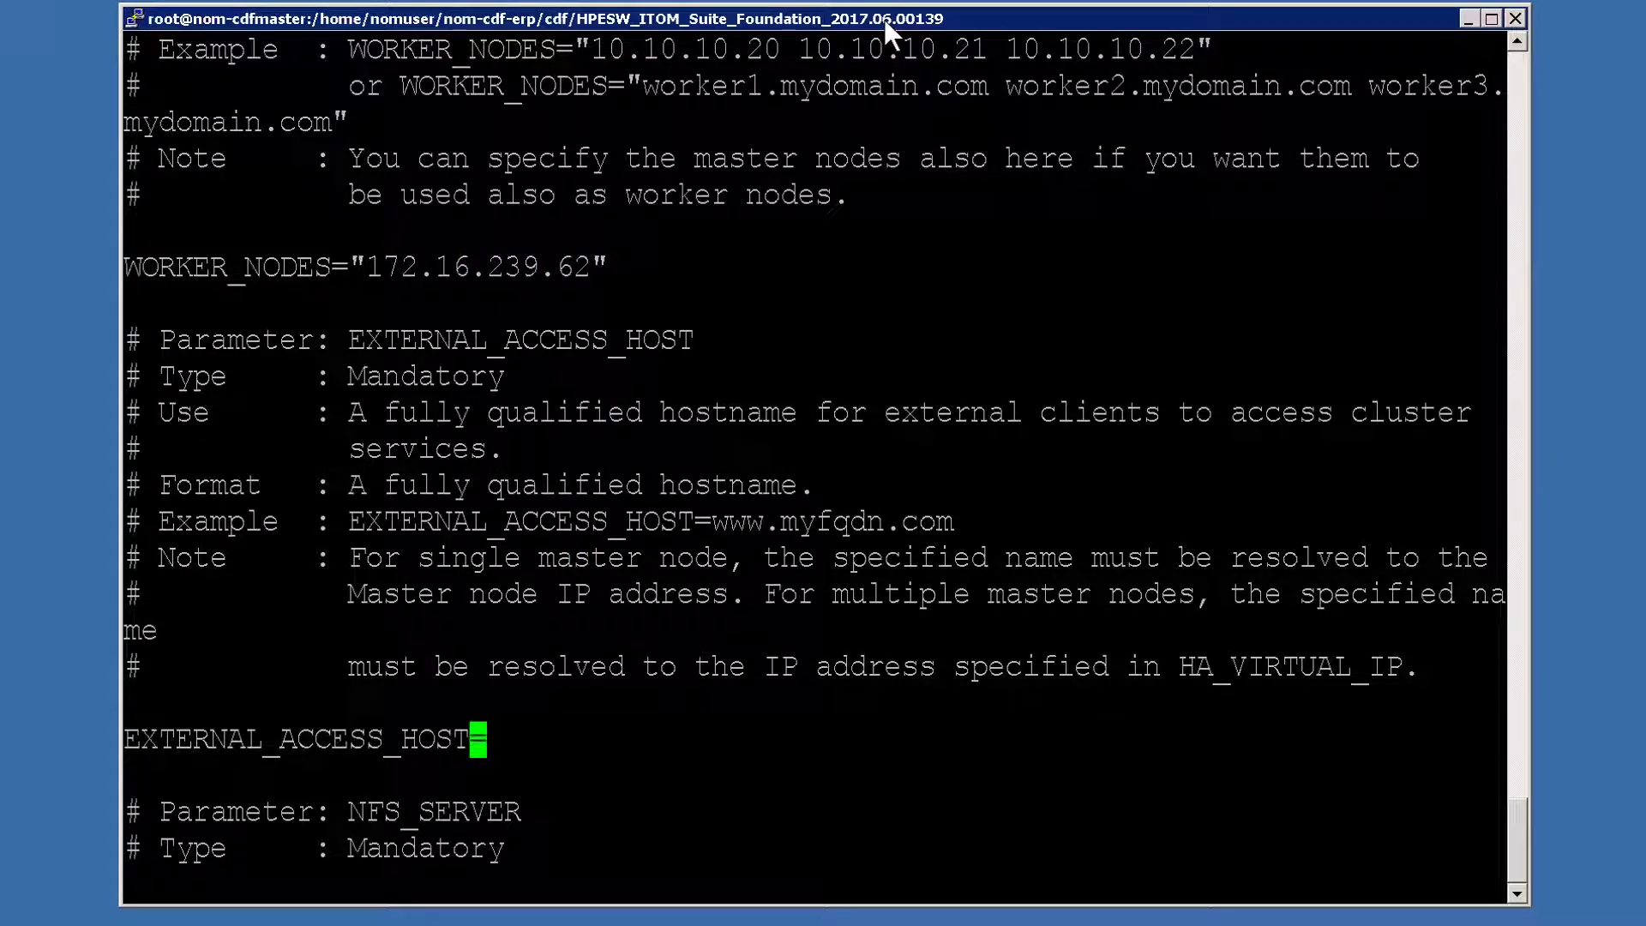
pyautogui.press('a')
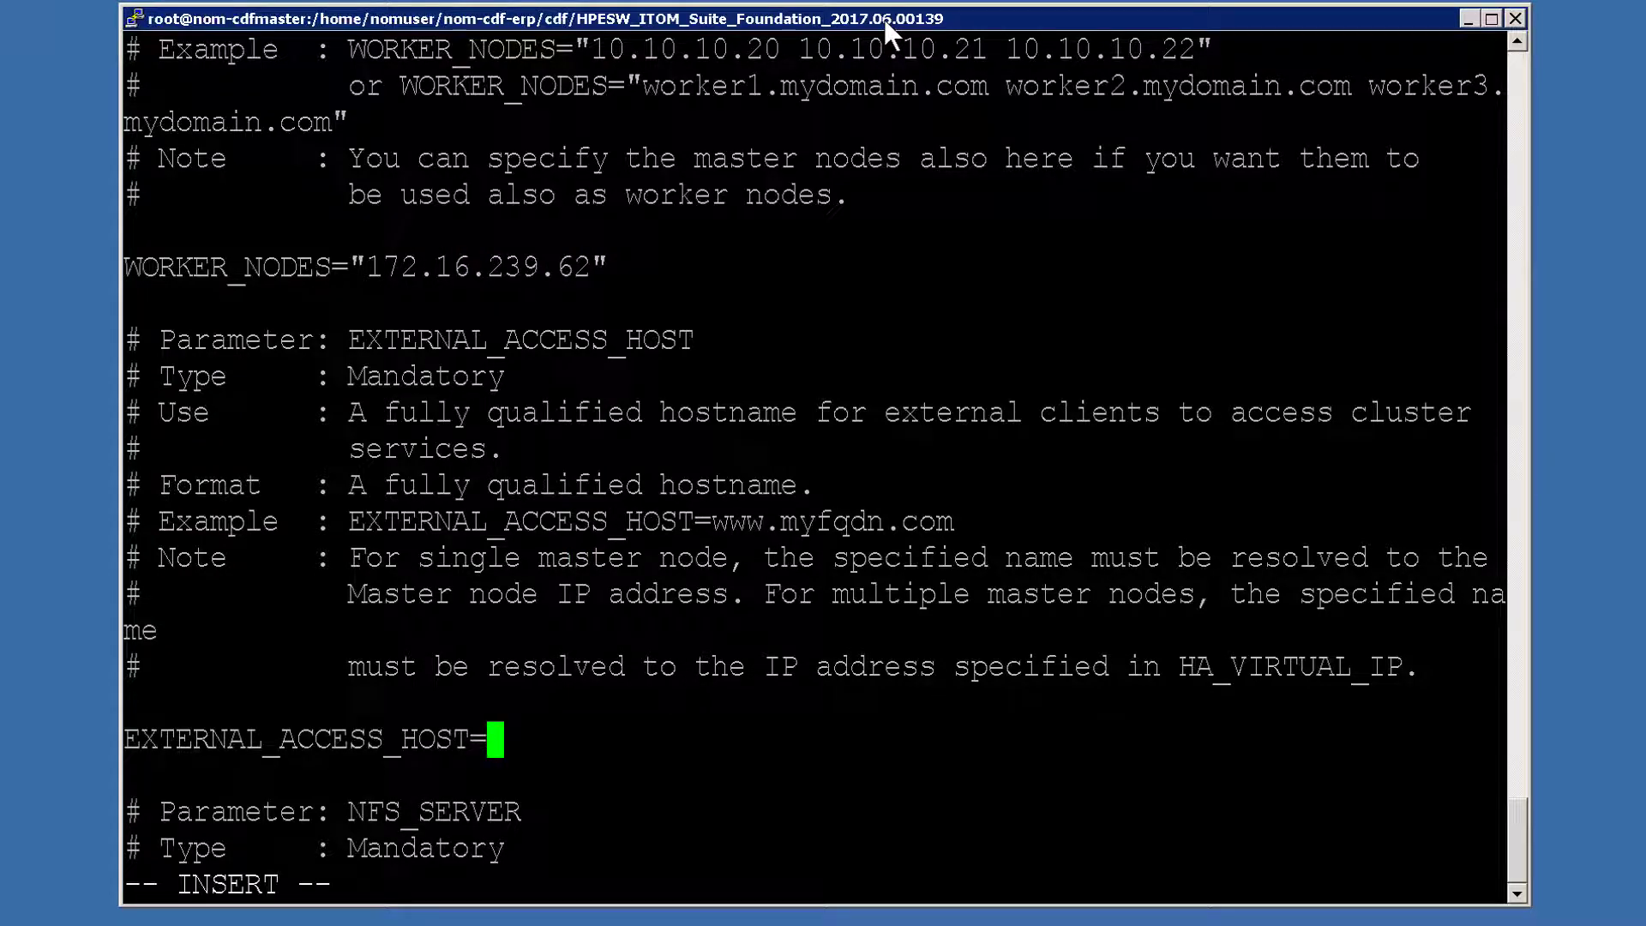
pyautogui.write('nom')
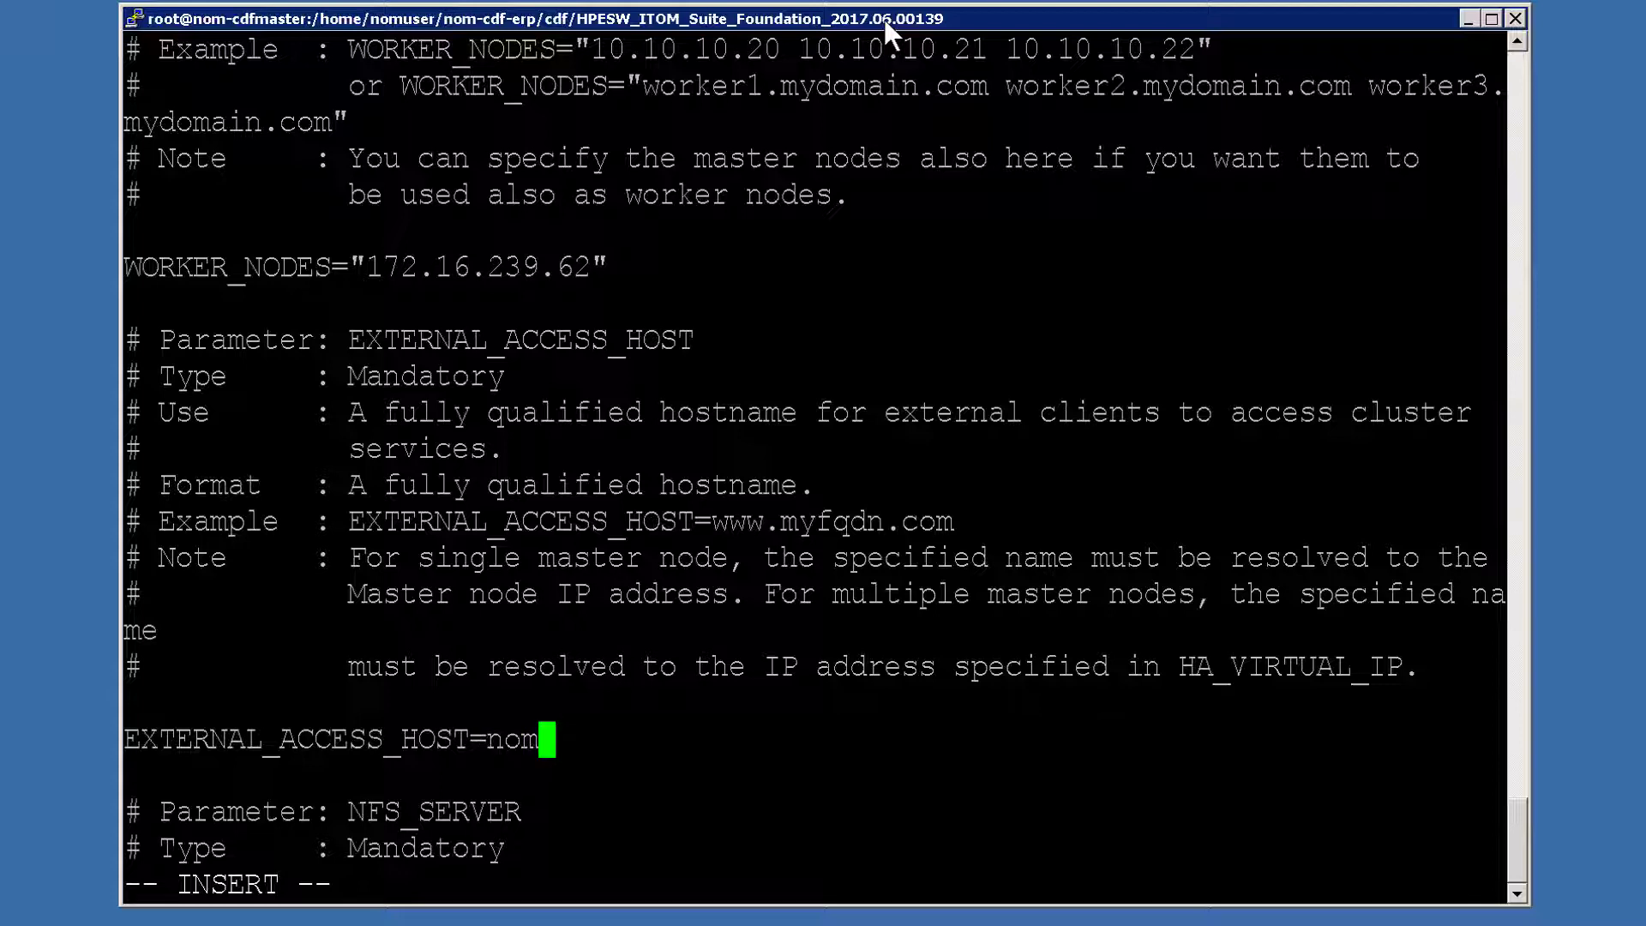
pyautogui.write('01-')
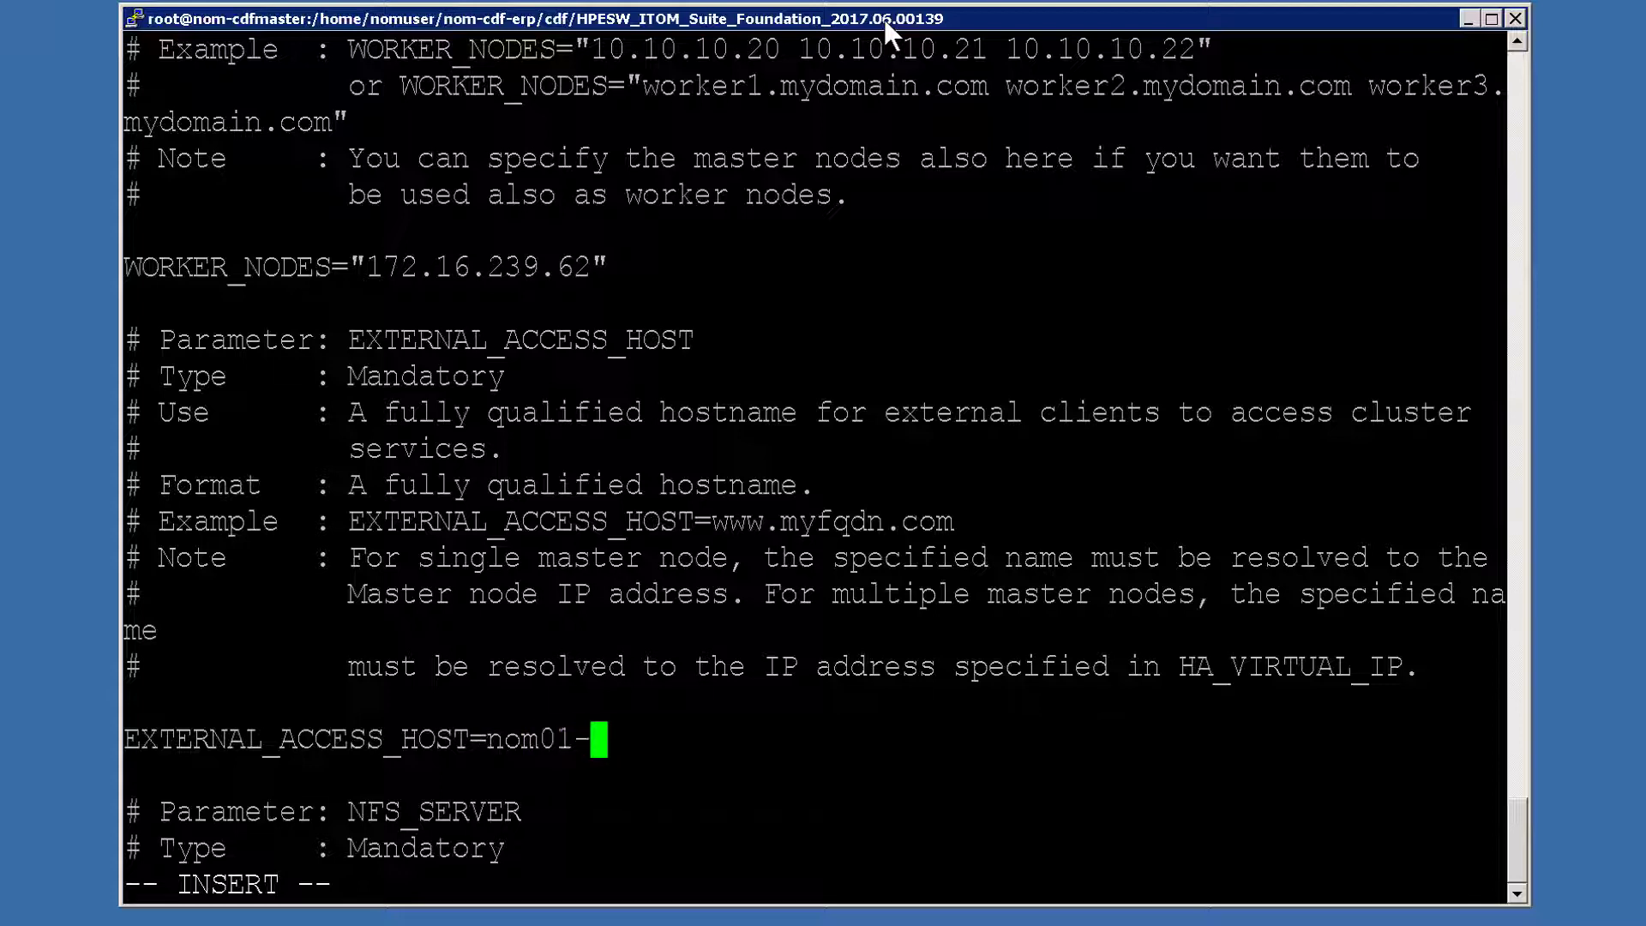
pyautogui.write('cdfmast.advantageinc.')
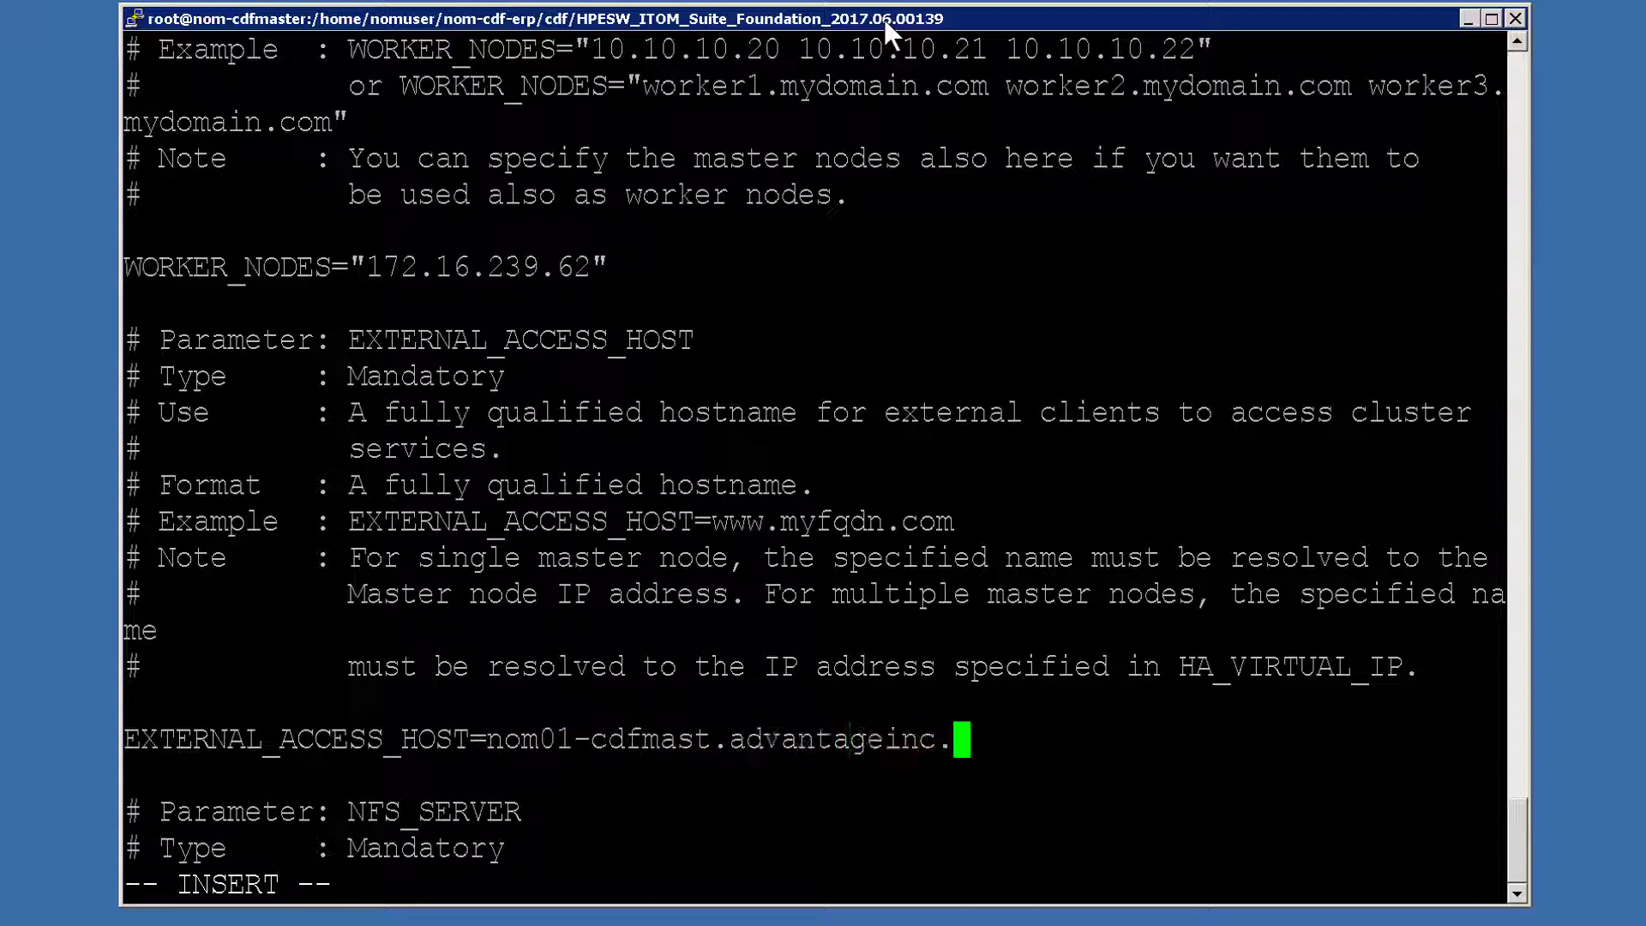
pyautogui.write('hpswdemo.com')
pyautogui.press('Escape')
pyautogui.press('Down')
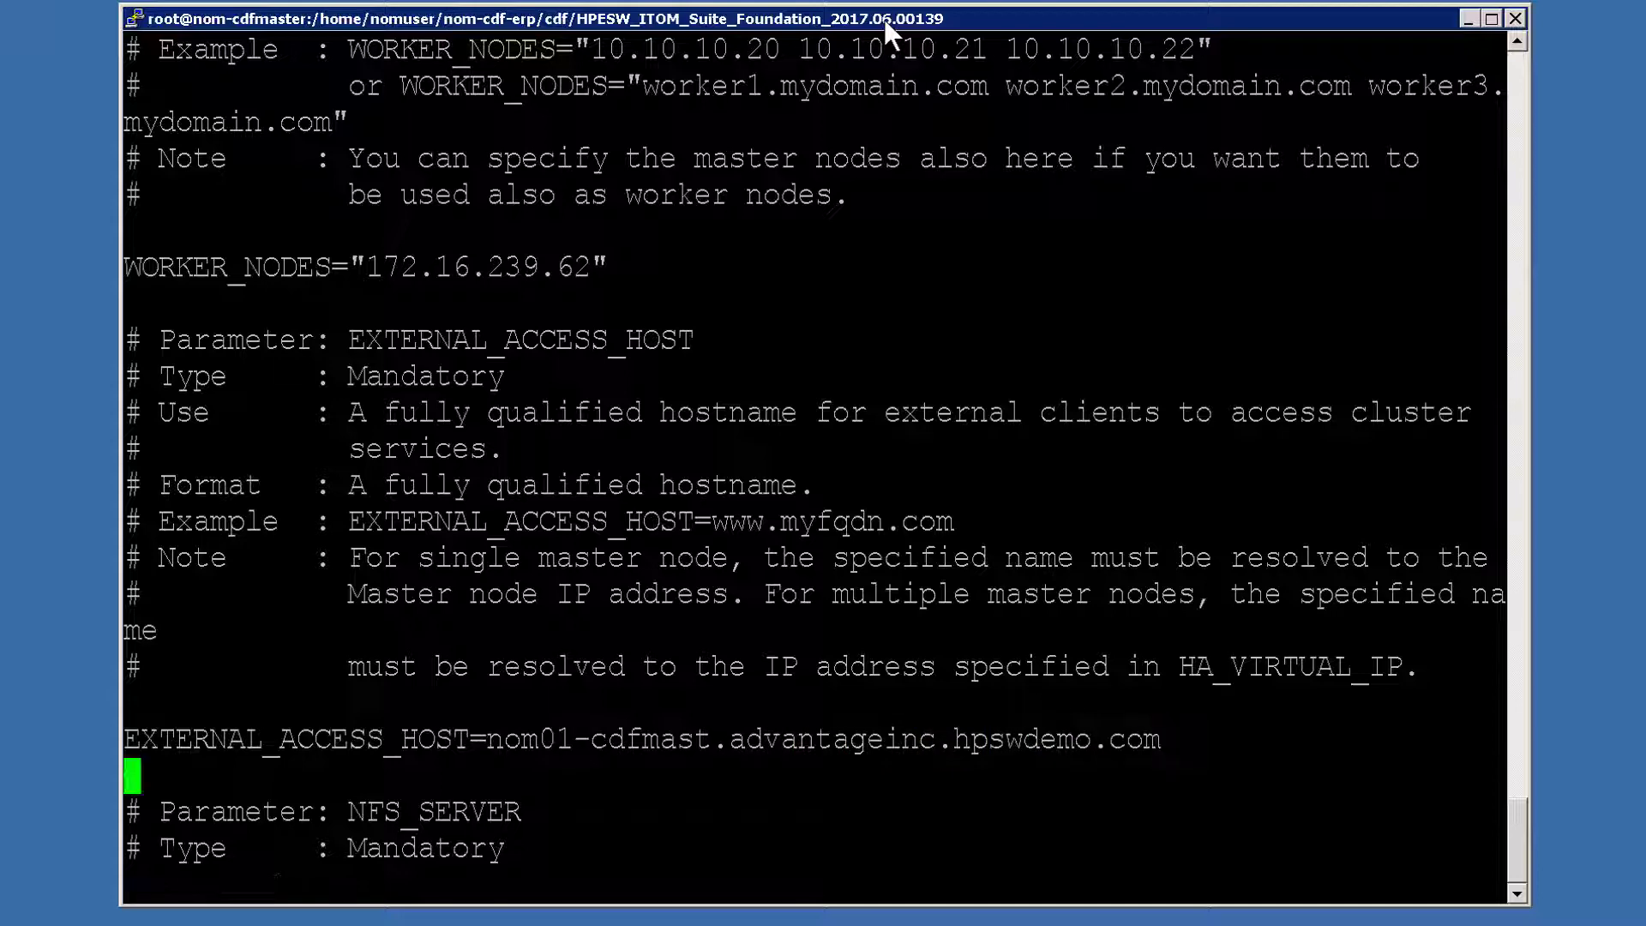
pyautogui.hotkey('ctrl', 'f')
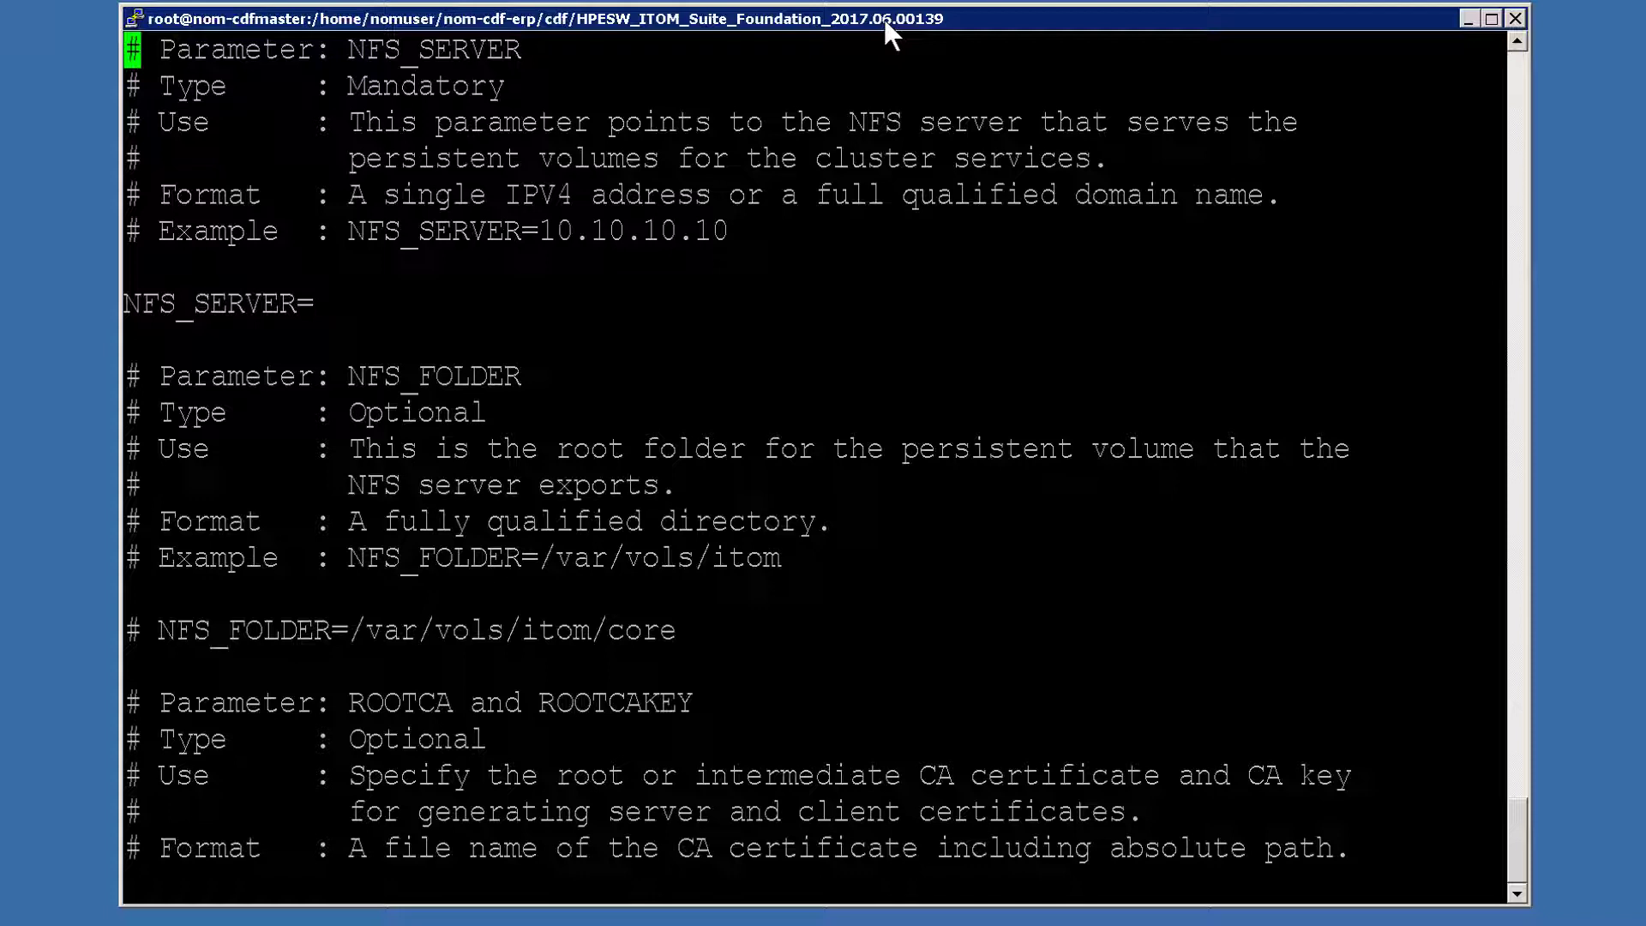
# Fill in NFS_SERVER and set DEFAULT_DB_TYPE to EMBEDDED.
pyautogui.press('Down')
pyautogui.press('Down')
pyautogui.press('Down')
pyautogui.press('Down')
pyautogui.press('Down')
pyautogui.press('Down')
pyautogui.press('Down')
pyautogui.write('A172.16.239.61')
pyautogui.press('Escape')
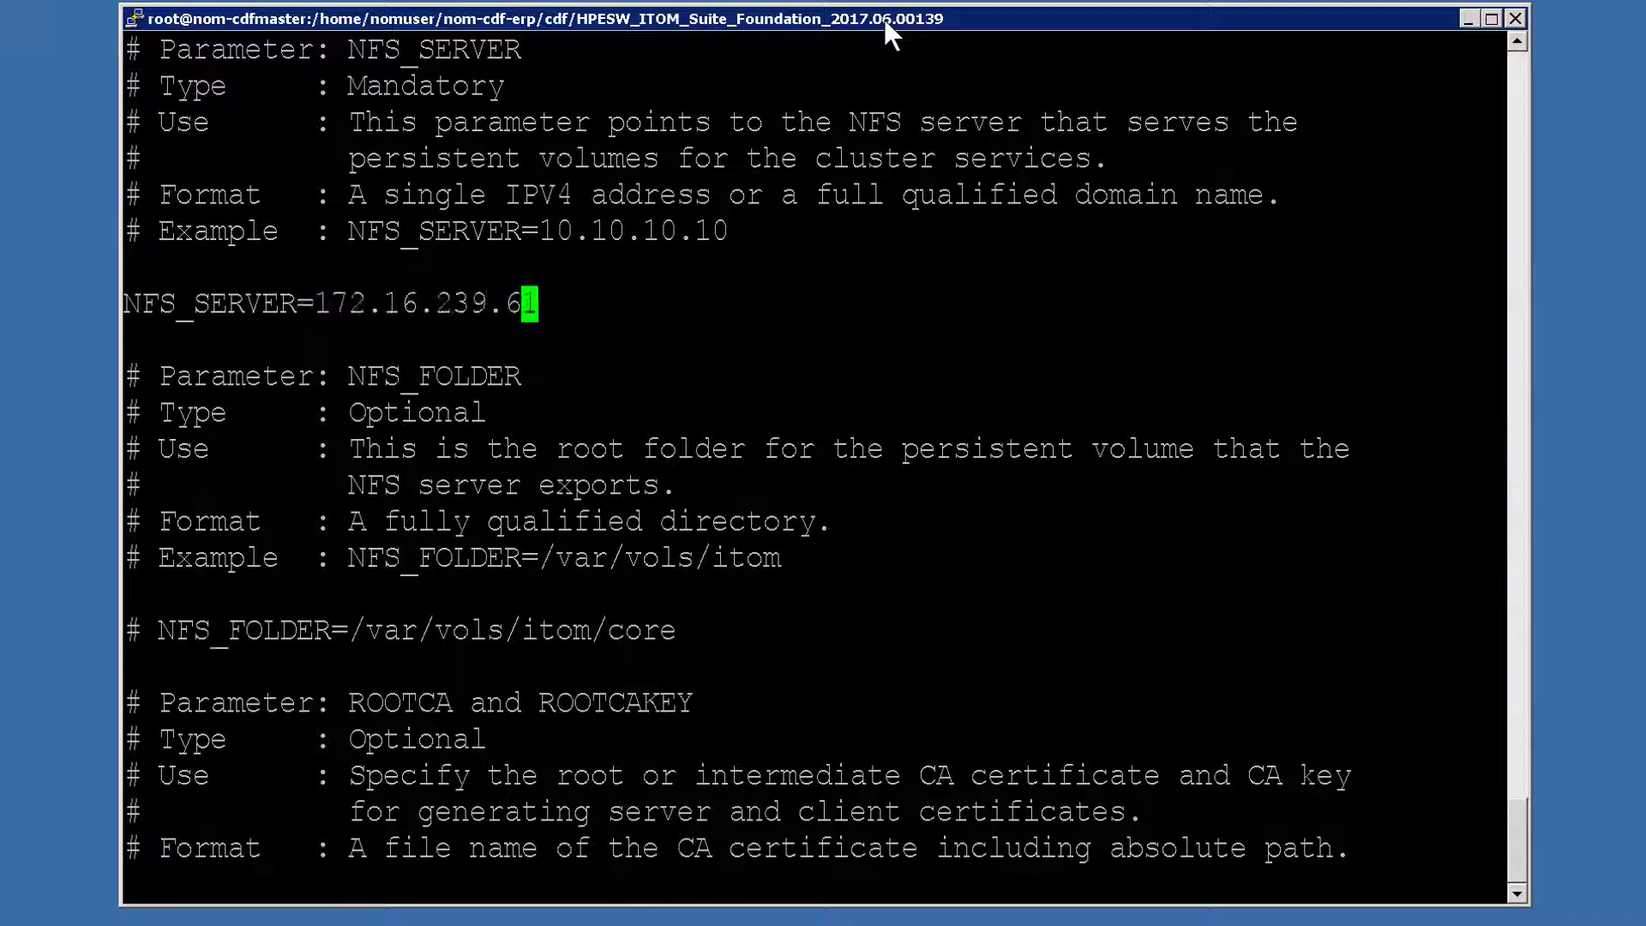
pyautogui.press('Down')
pyautogui.press('Down')
pyautogui.press('Down')
pyautogui.press('Down')
pyautogui.press('Down')
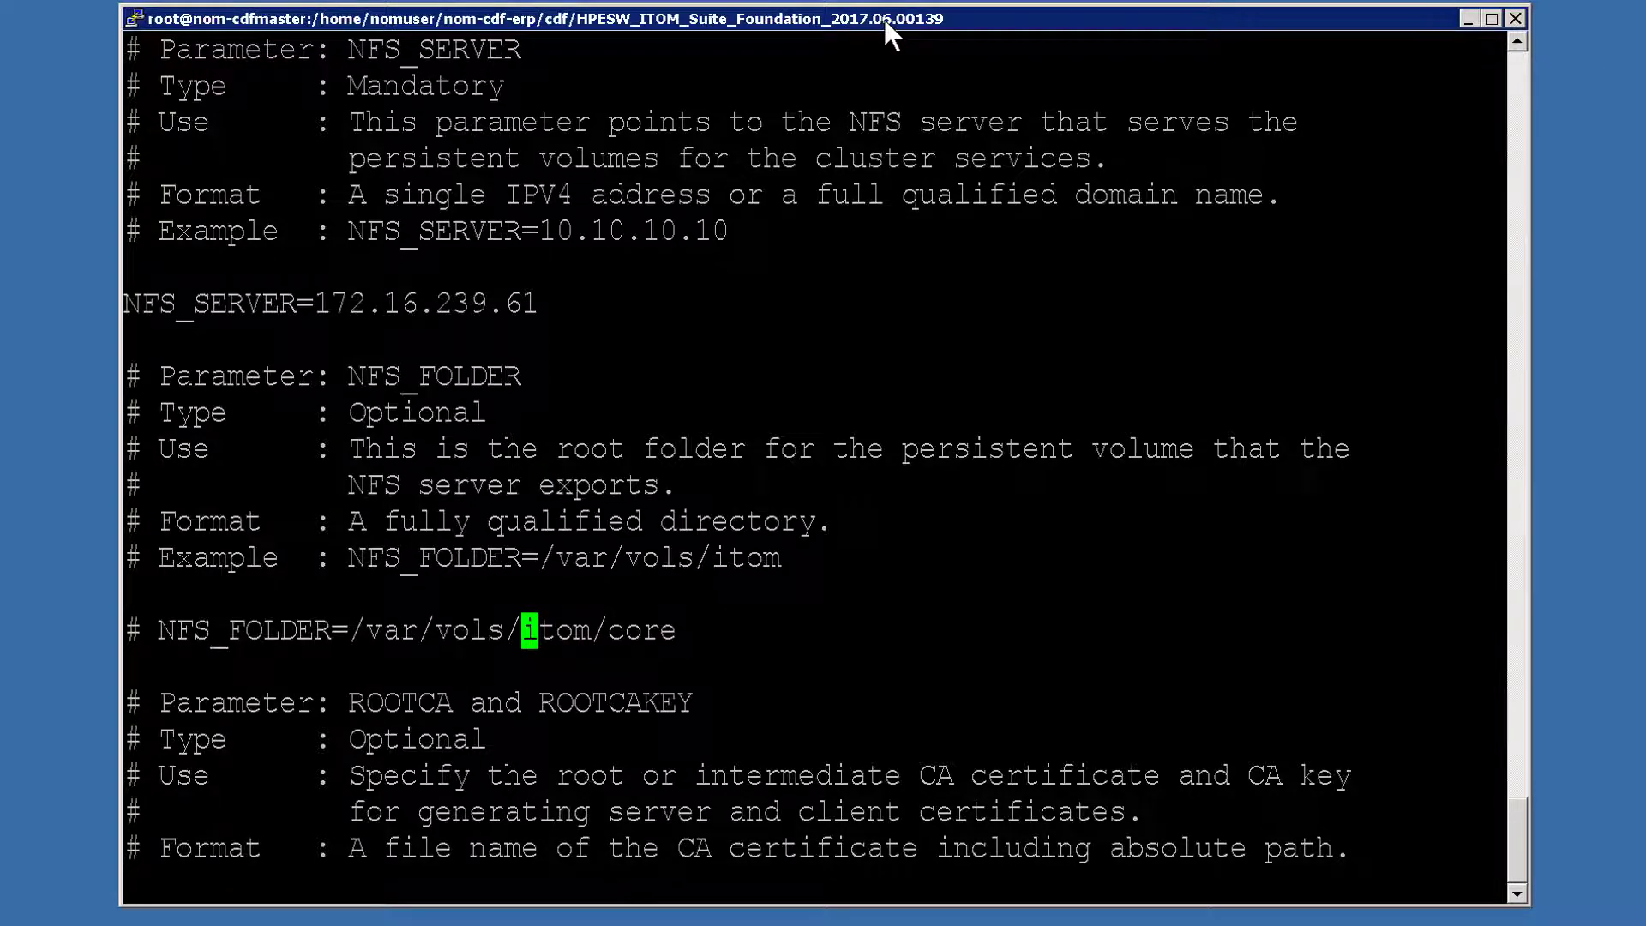
pyautogui.press('pagedown')
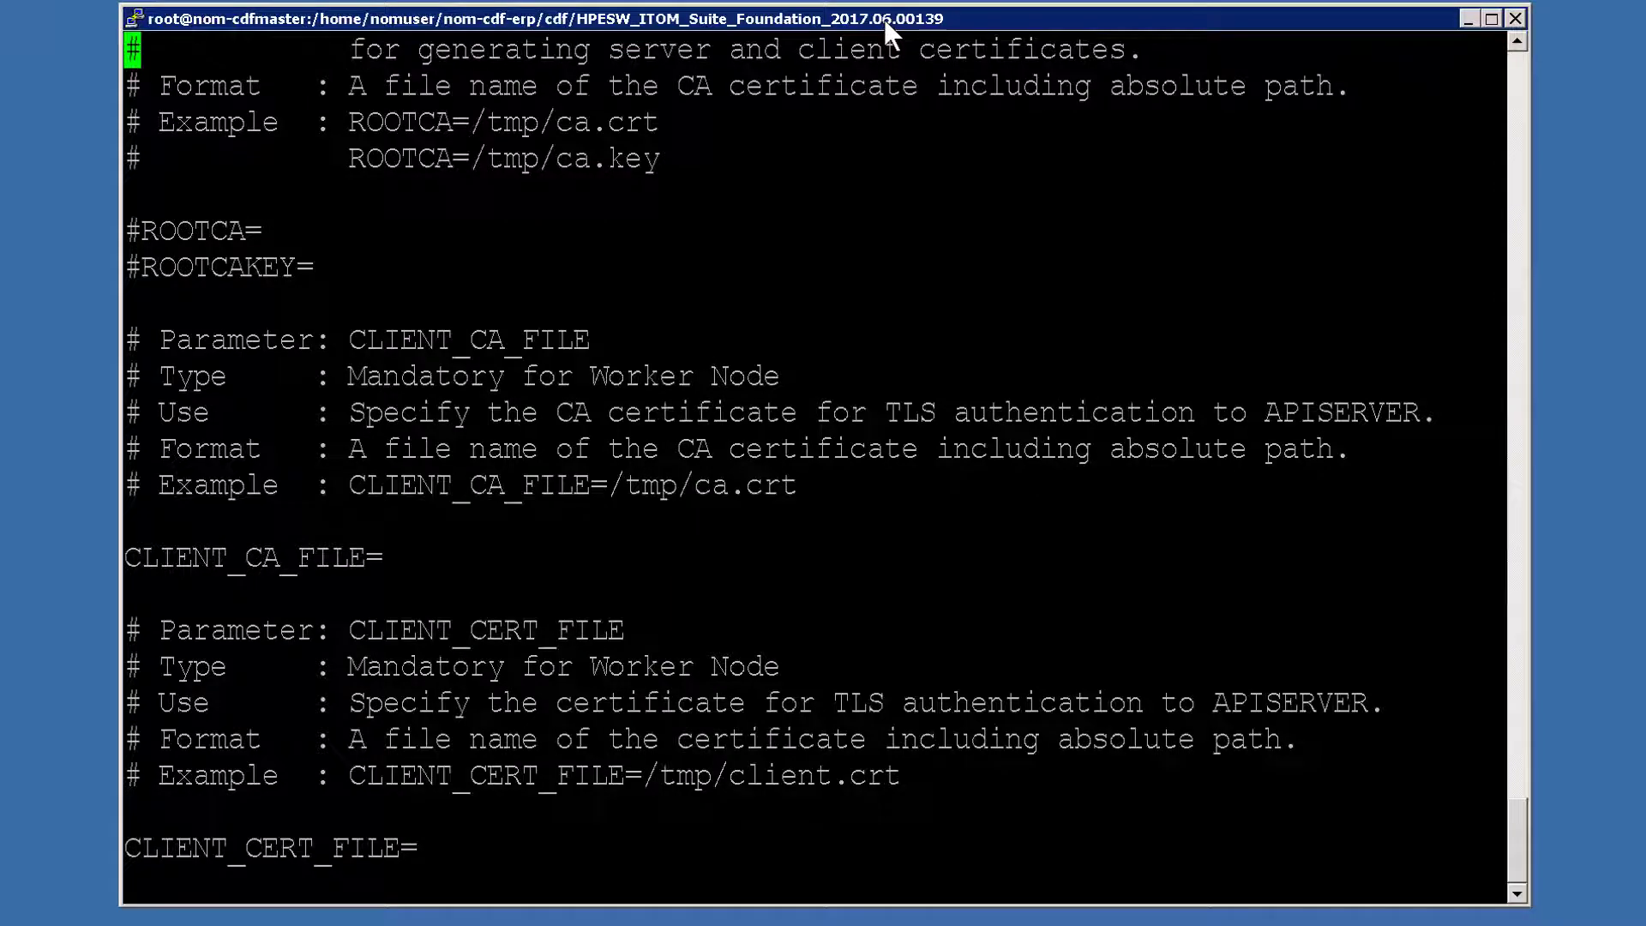
pyautogui.press('pagedown')
pyautogui.press('pagedown')
pyautogui.press('pagedown')
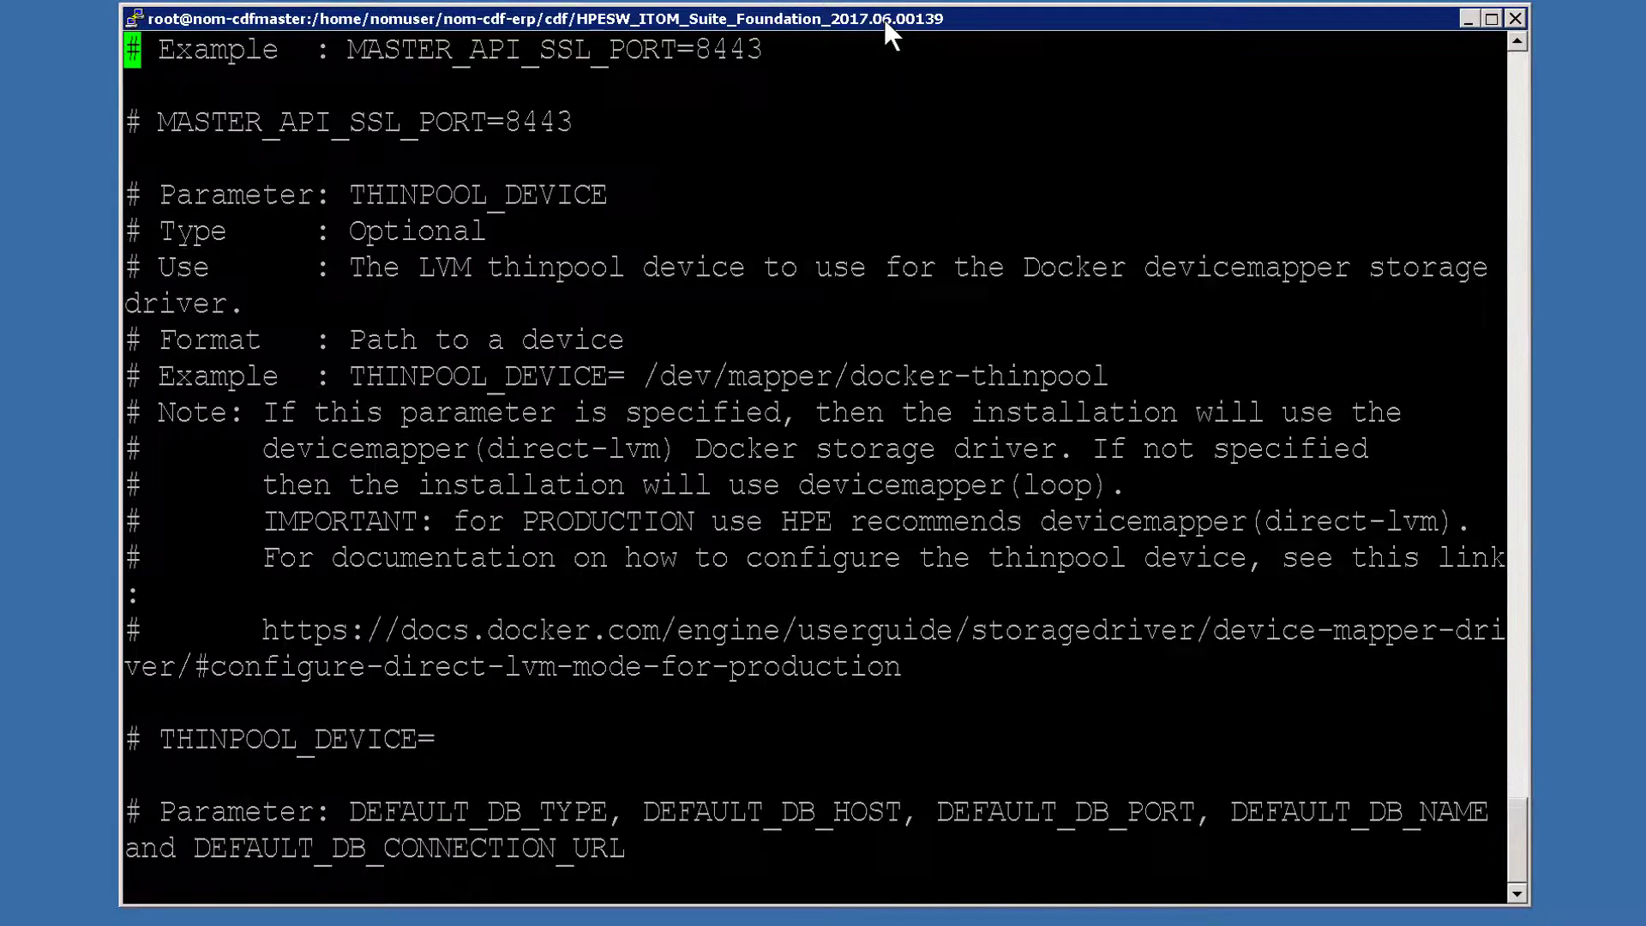
pyautogui.press('pagedown')
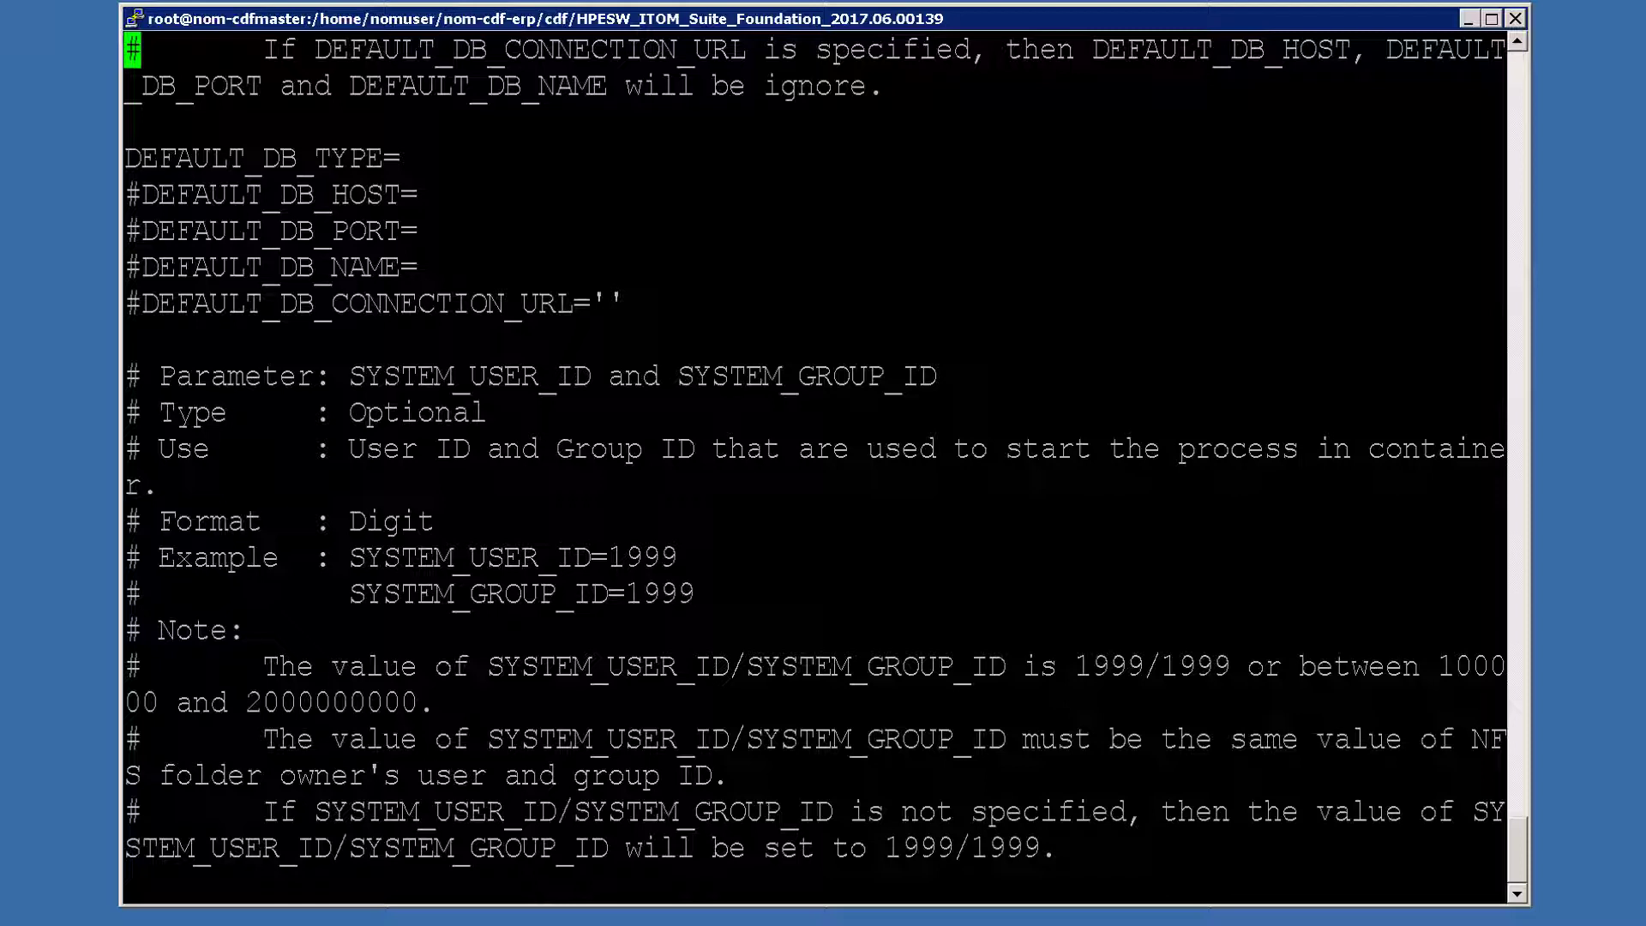
pyautogui.press('Down')
pyautogui.press('Down')
pyautogui.press('Down')
pyautogui.hotkey('shift', 'a')
pyautogui.write('EMBEDDED')
pyautogui.press('Escape')
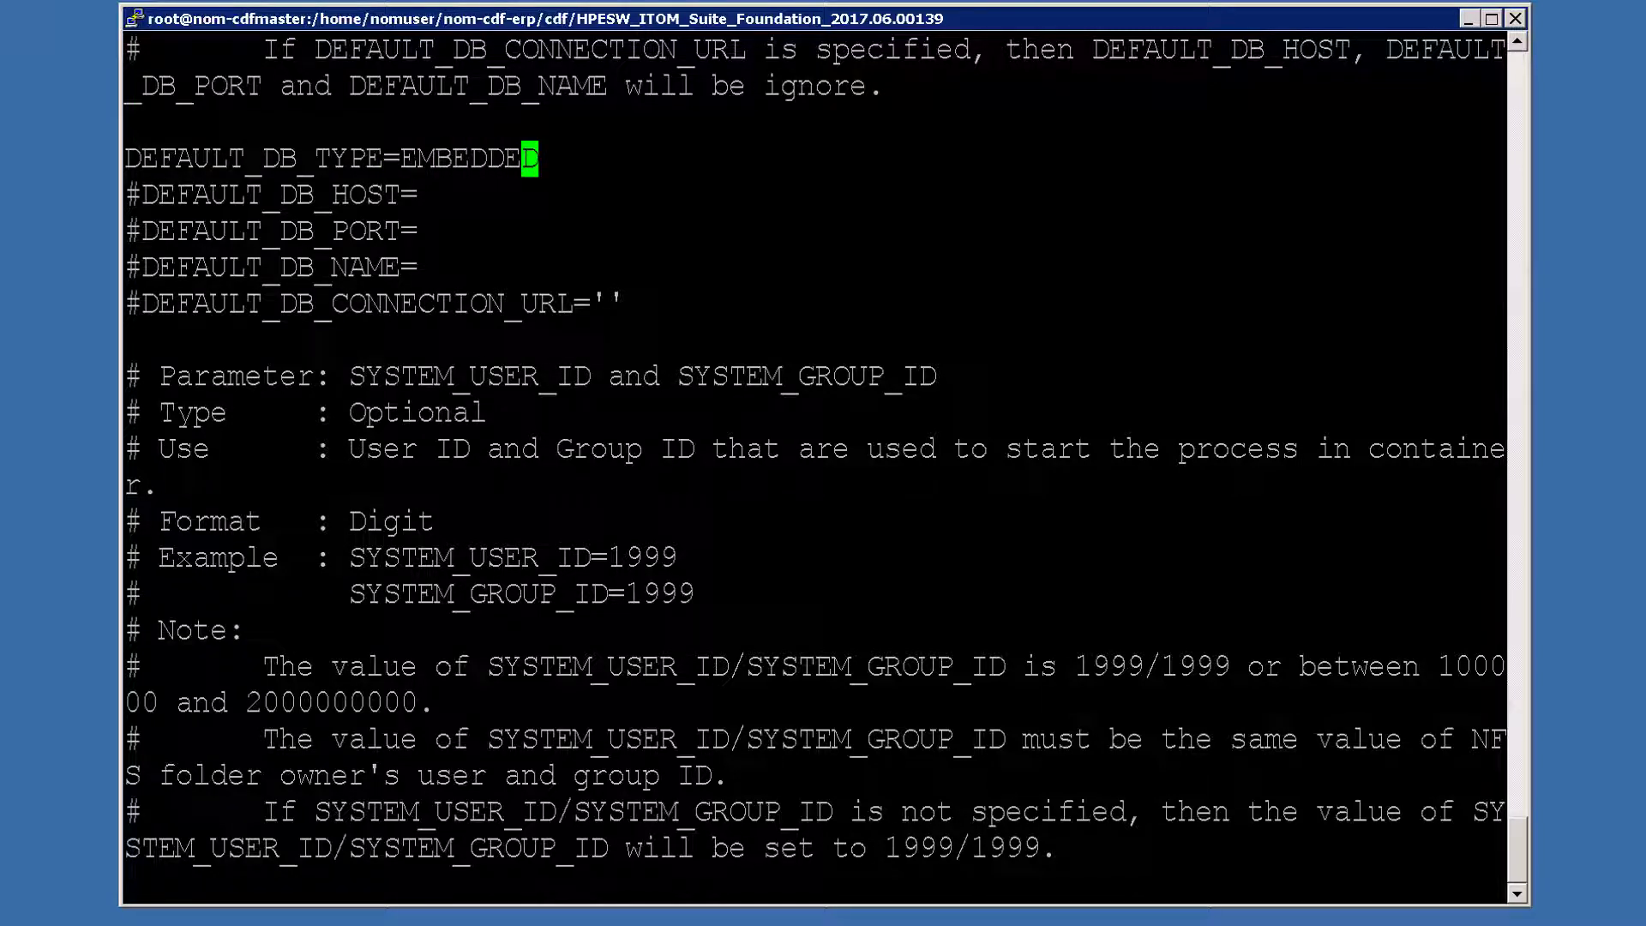
# Set REGISTRY_ORGNAME to sandbox.
pyautogui.press('pagedown')
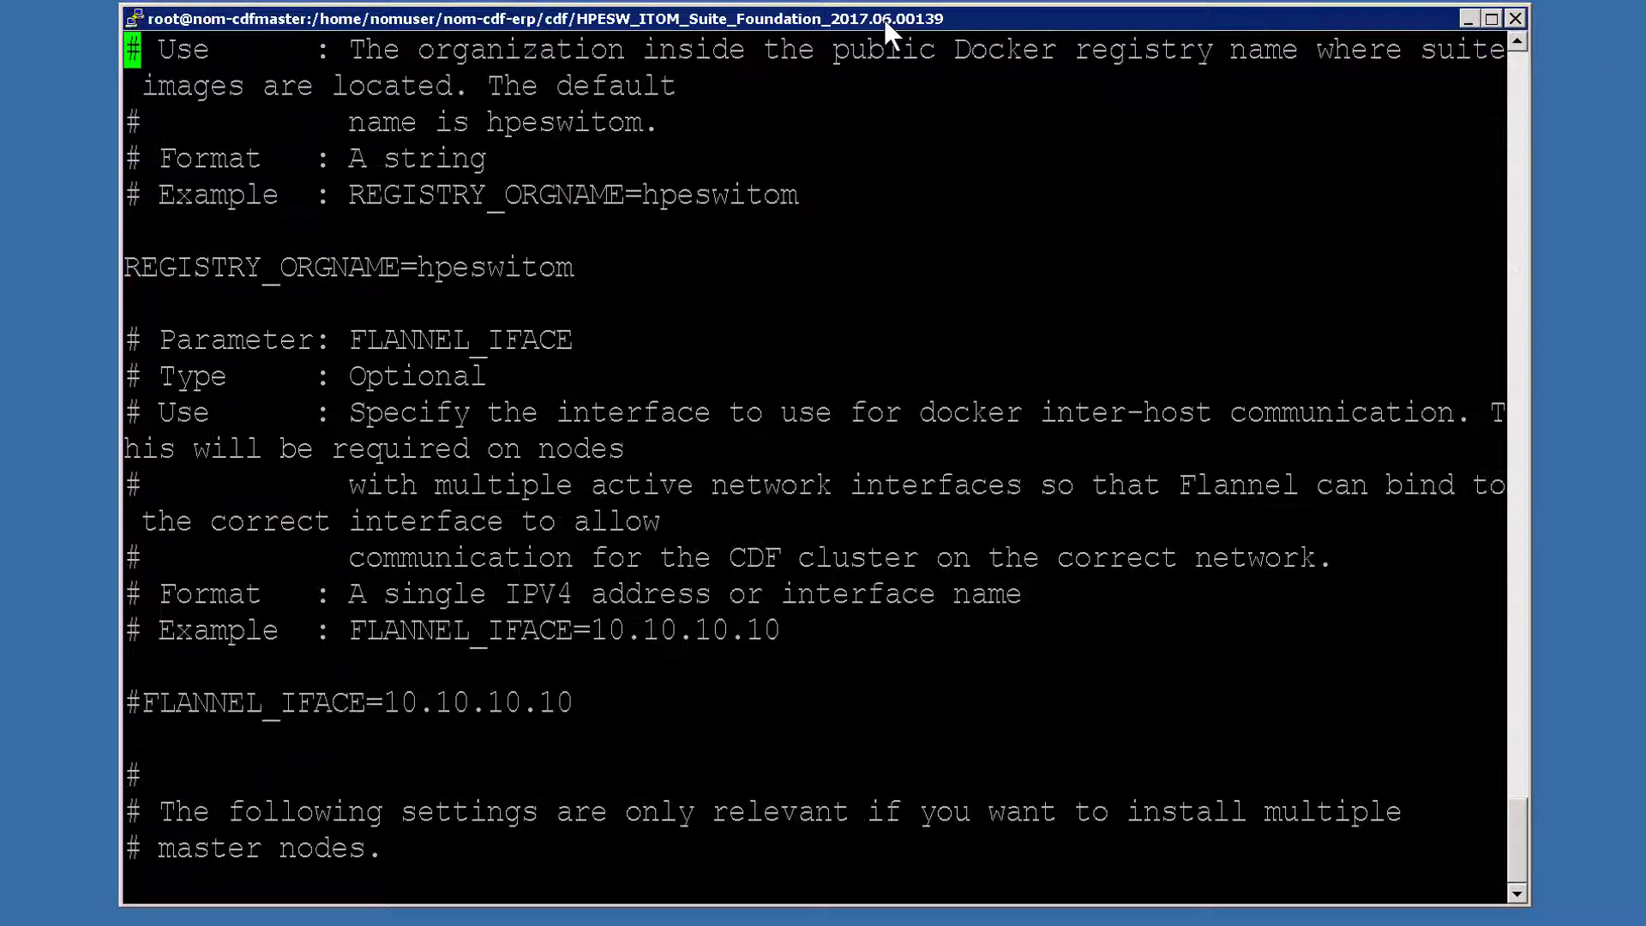
pyautogui.press('Down')
pyautogui.press('Down')
pyautogui.press('Down')
pyautogui.press('Down')
pyautogui.press('Down')
pyautogui.press('End')
pyautogui.write('asandbox')
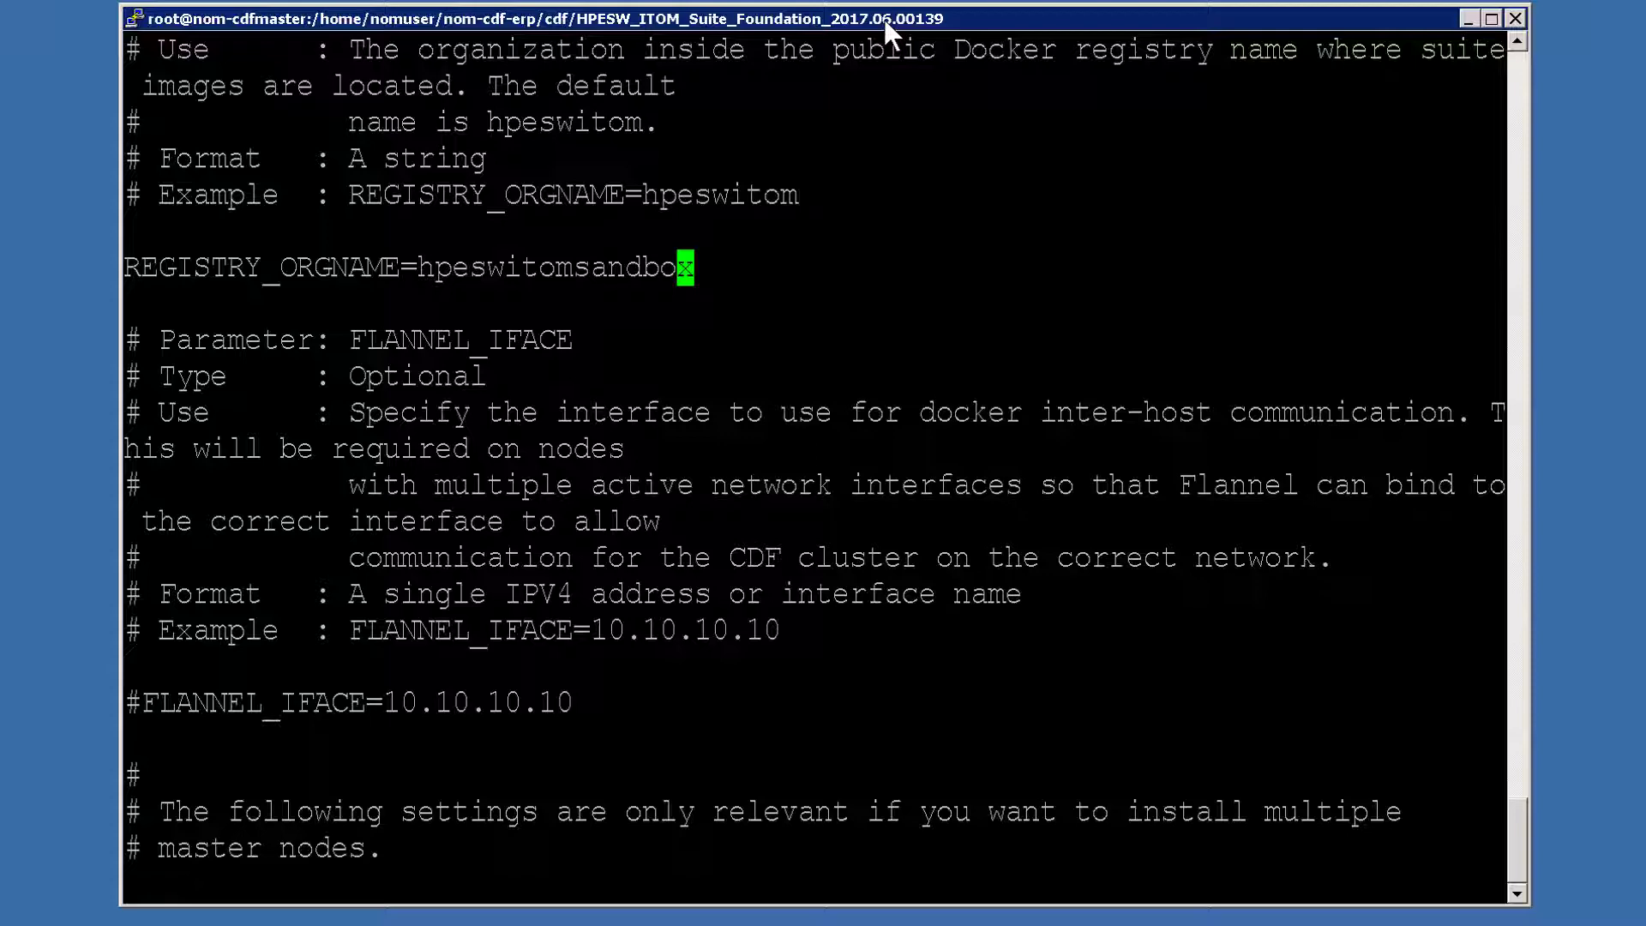
pyautogui.press('Escape')
# Set Docker HTTP and HTTPS proxies to proxy.eswdc.net:8088 and save with :wq.
pyautogui.press('pageup')
pyautogui.press('Down')
pyautogui.press('End')
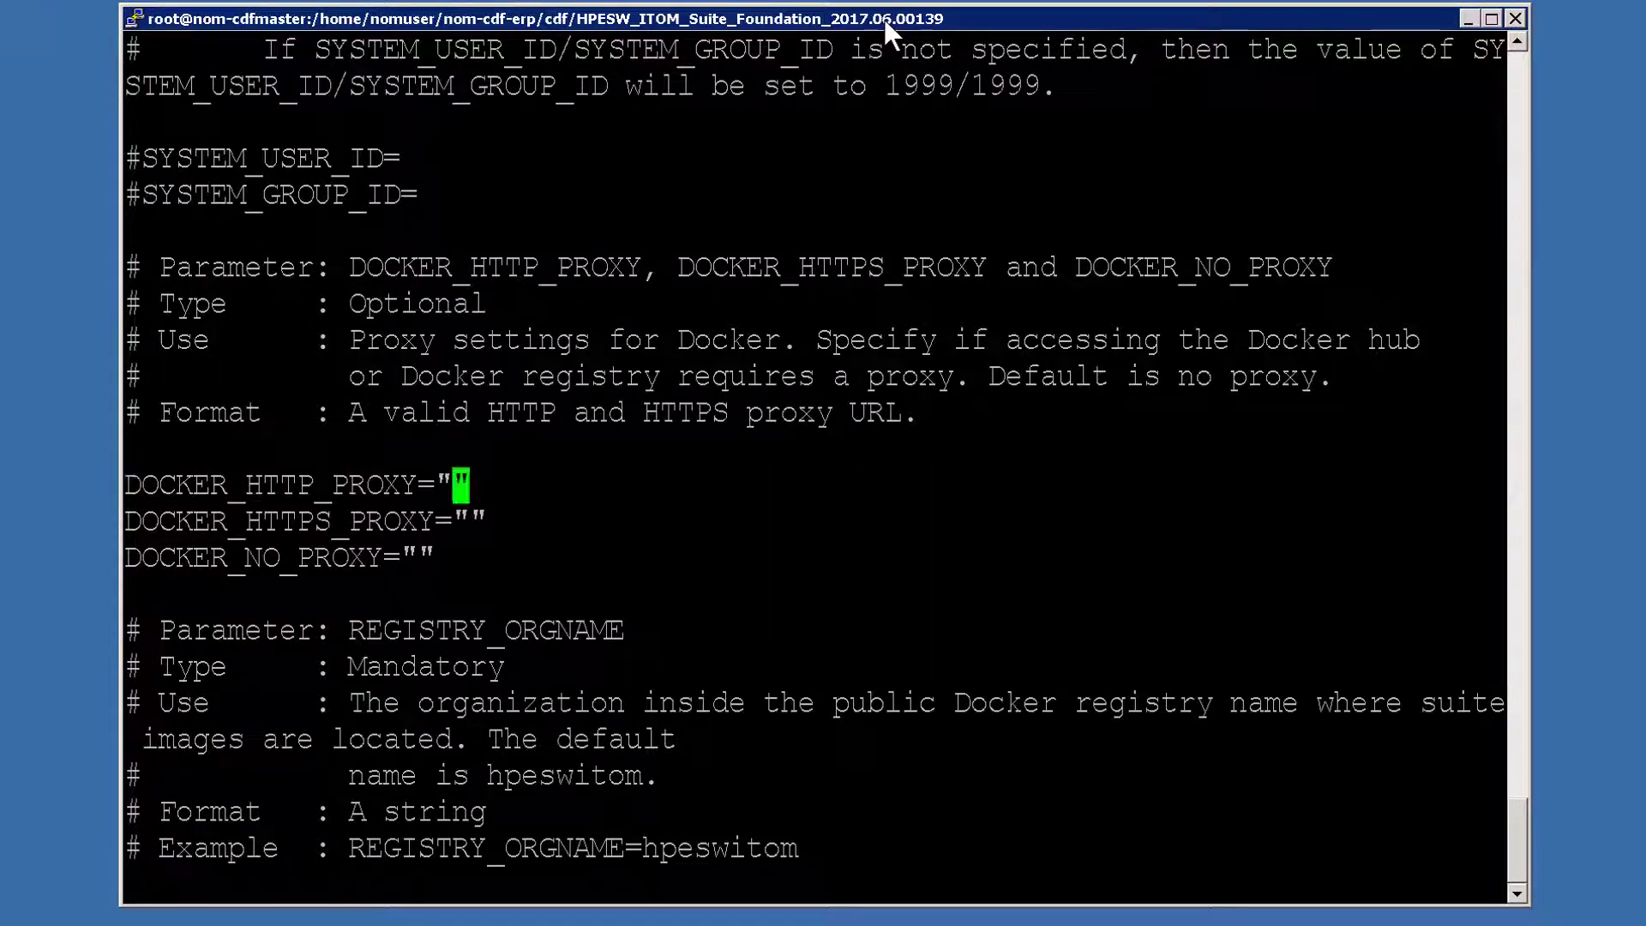
pyautogui.write('iproxy.eswdc.net:8088')
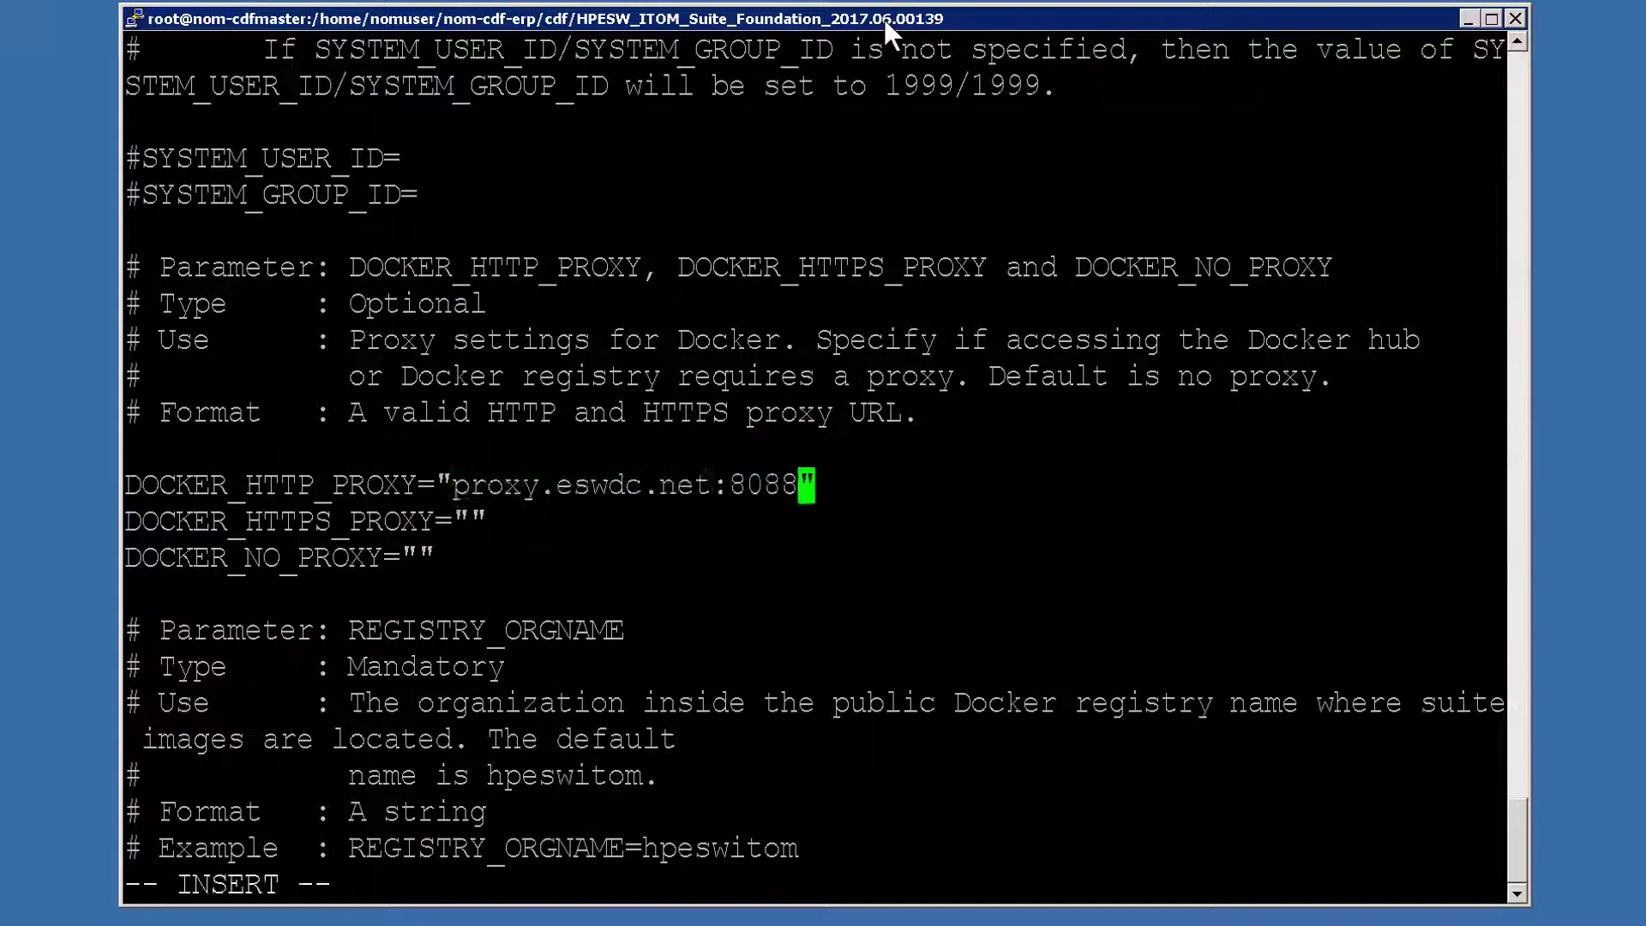
pyautogui.press('Escape')
pyautogui.press('Down')
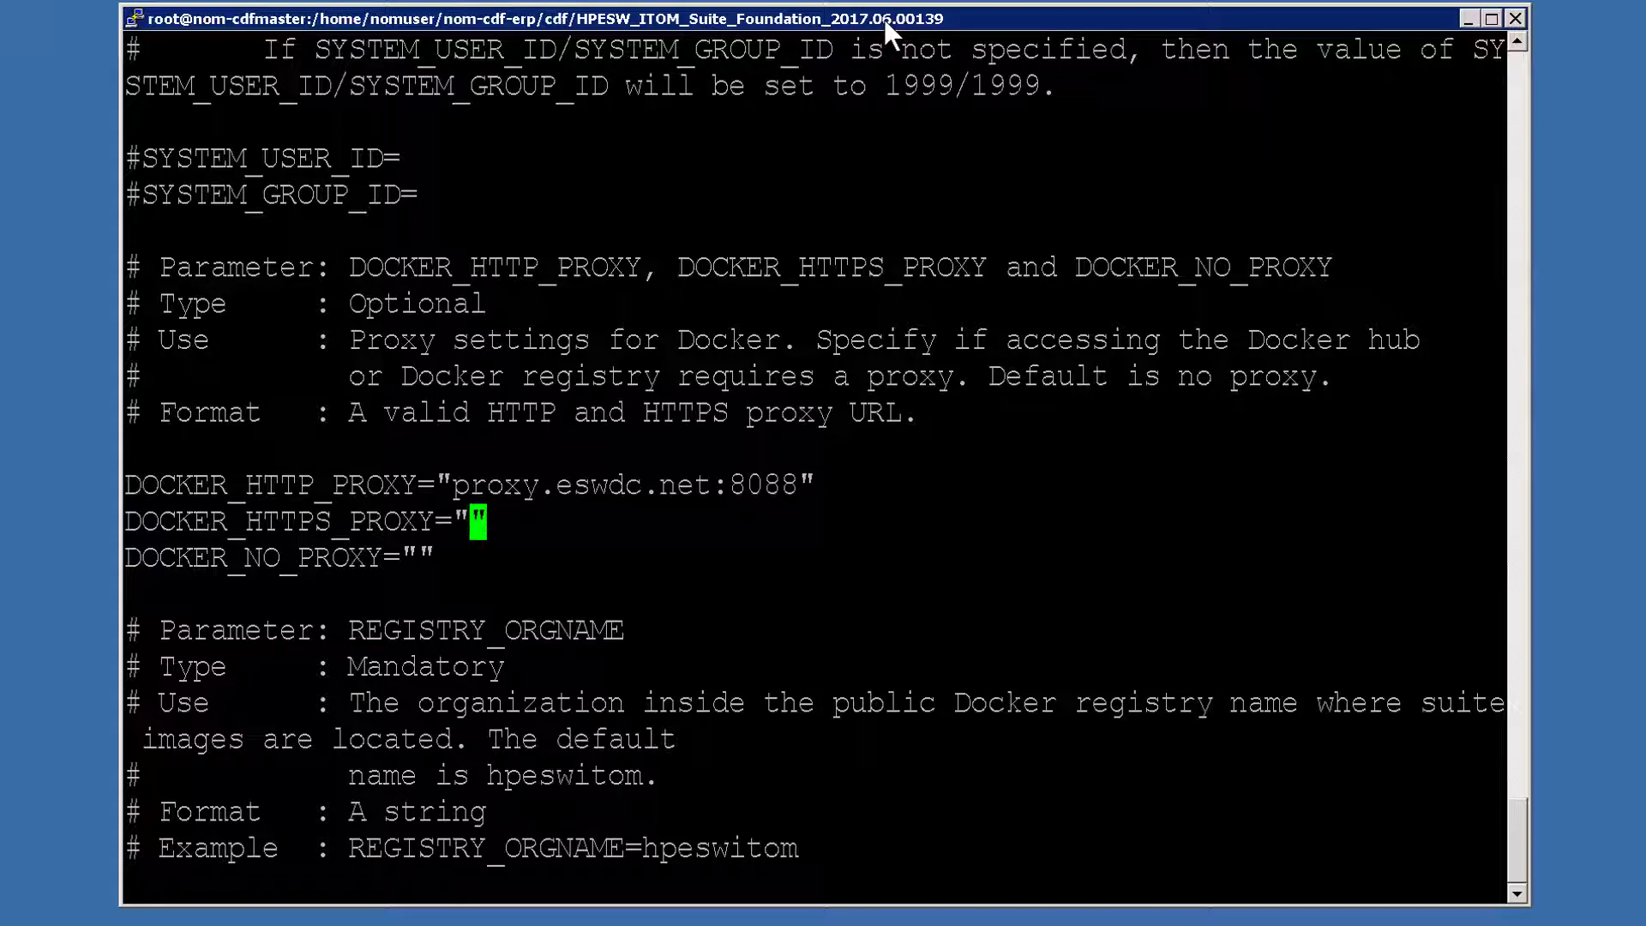
pyautogui.write('iproxy.eswdc.net:8088')
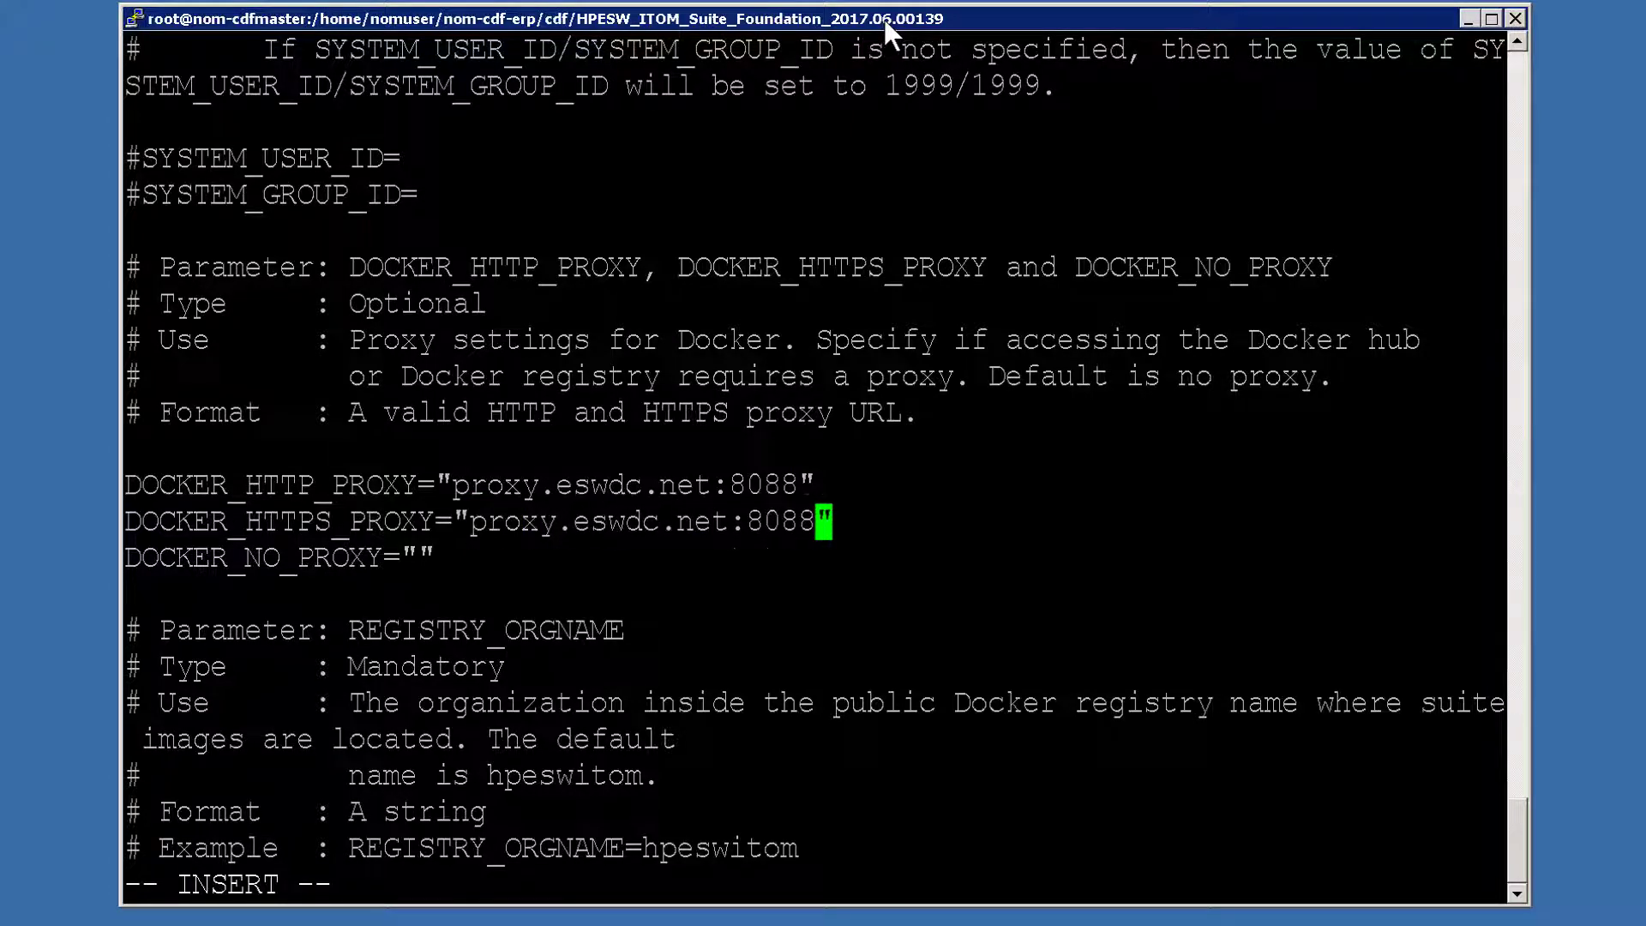
pyautogui.press('Escape')
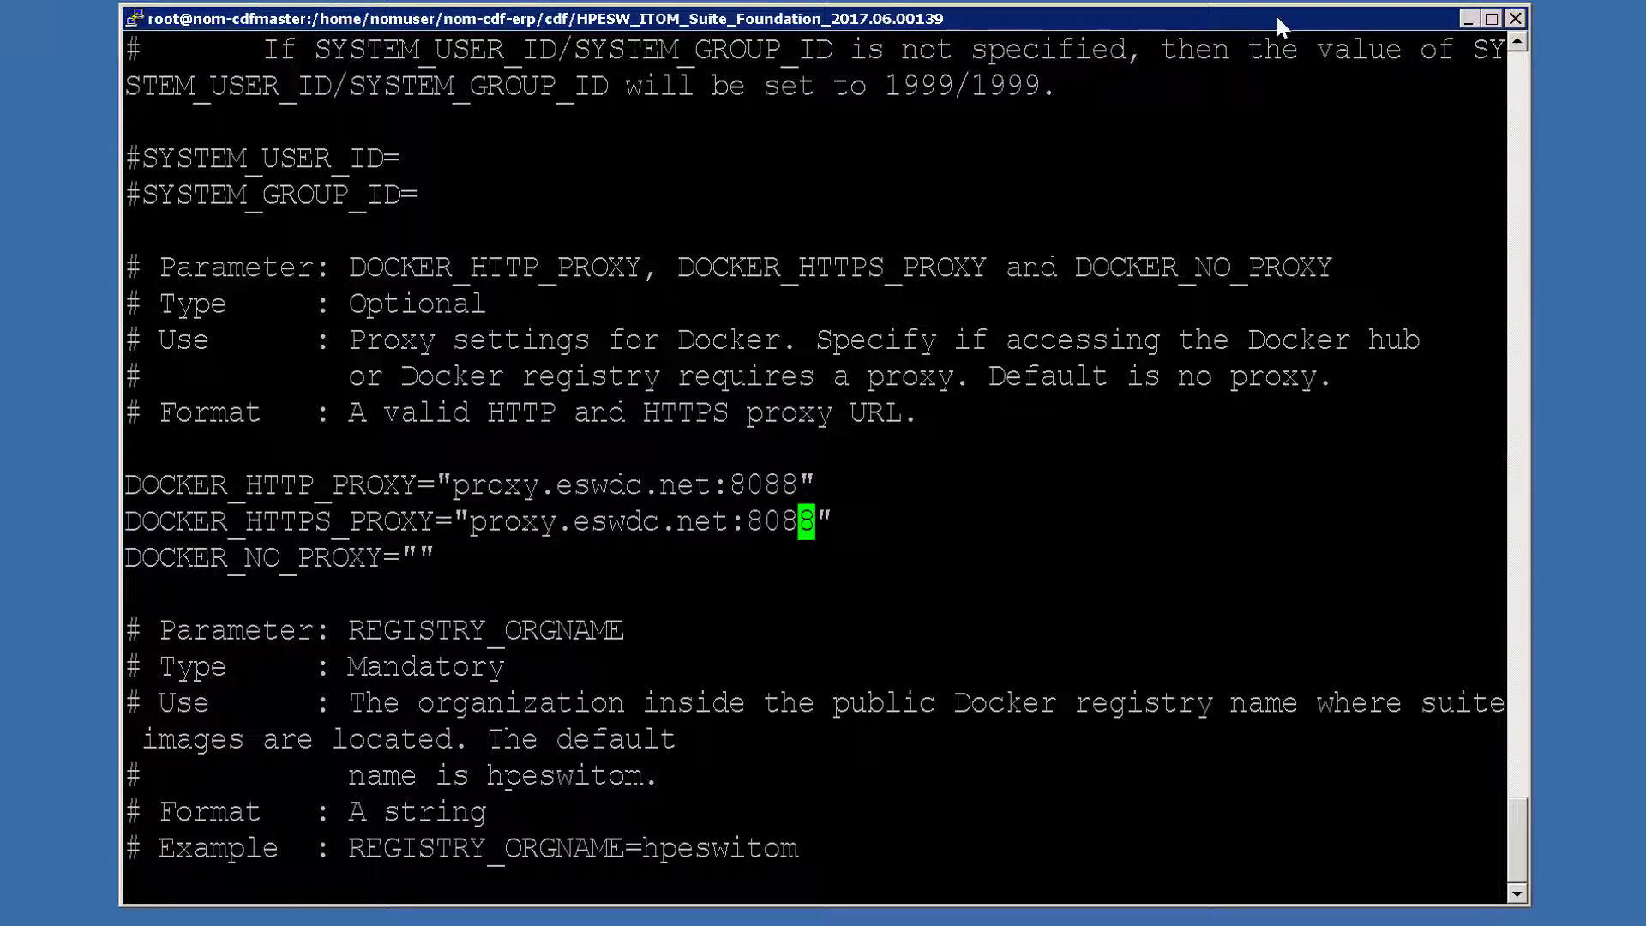
pyautogui.write(':wq')
pyautogui.press('Return')
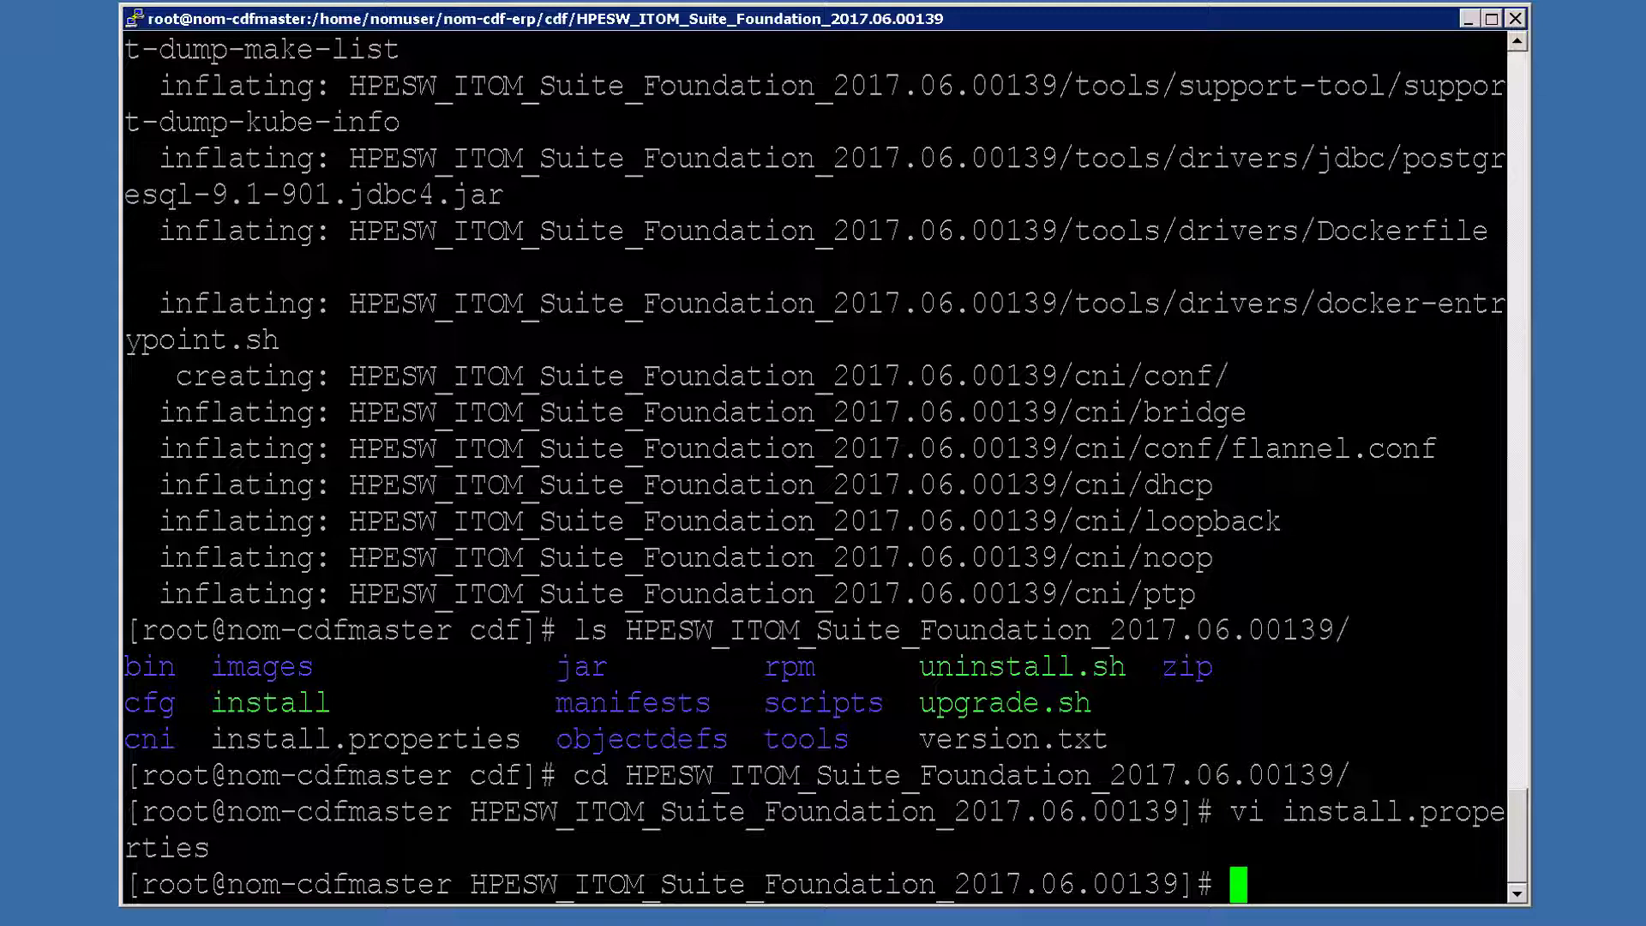
pyautogui.write('cd sc')
# Run setupNFS.sh for /var/vols/itom/core and /var/vols/itom/nom, then list /var/vols/itom.
pyautogui.press('Tab')
pyautogui.press('Return')
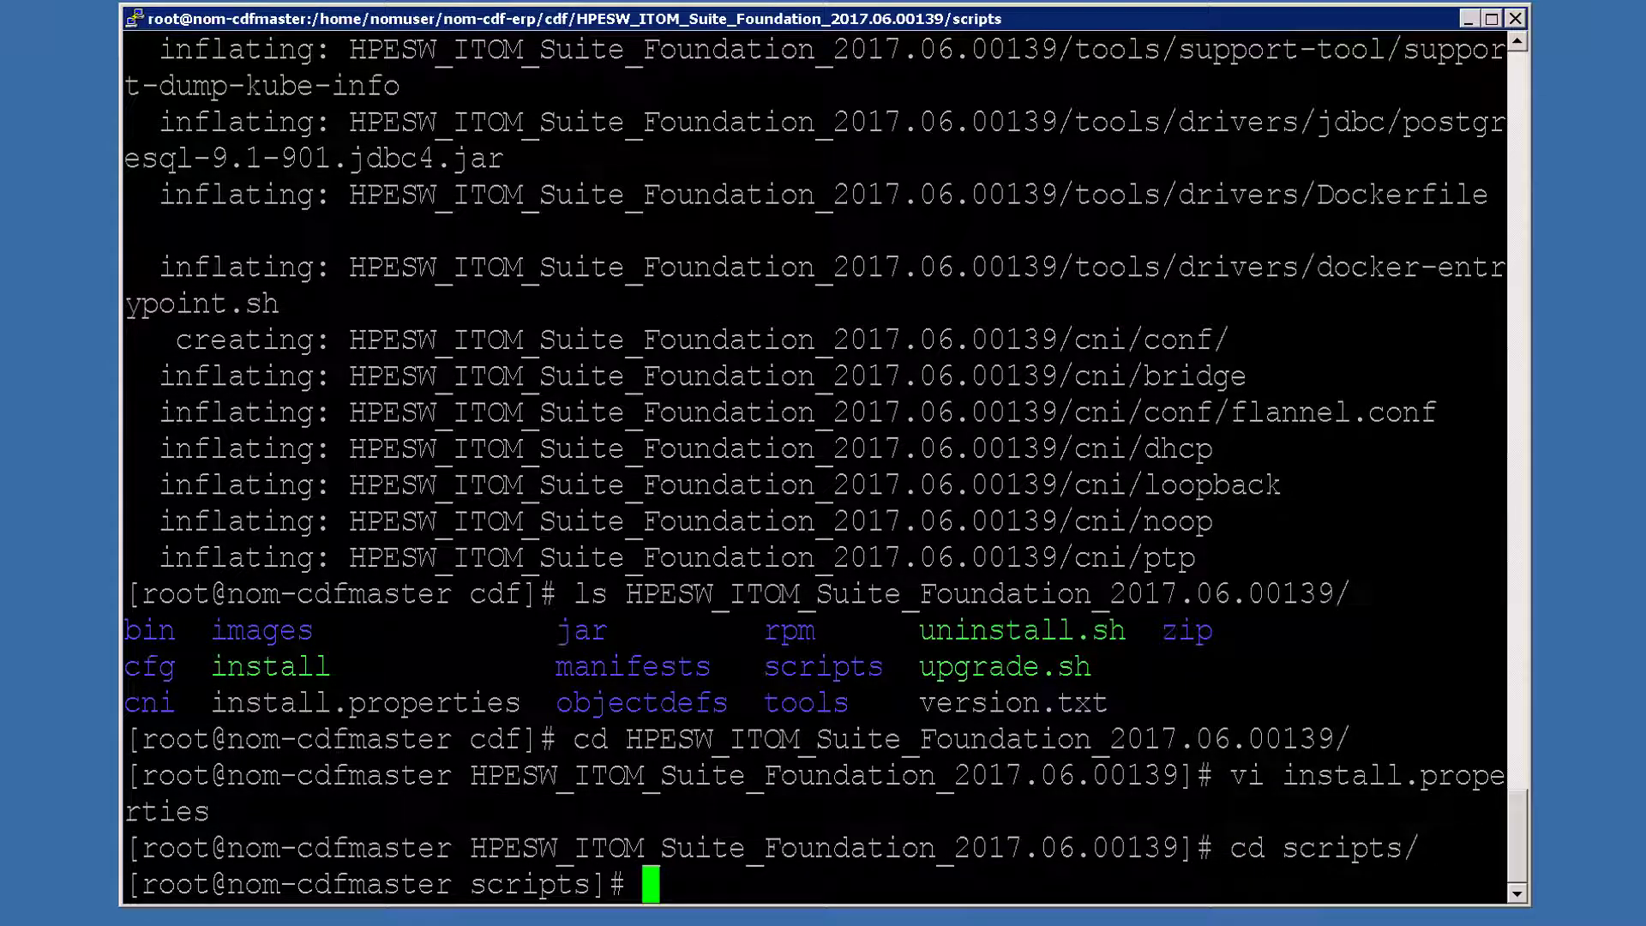
pyautogui.write('./s')
pyautogui.press('Tab')
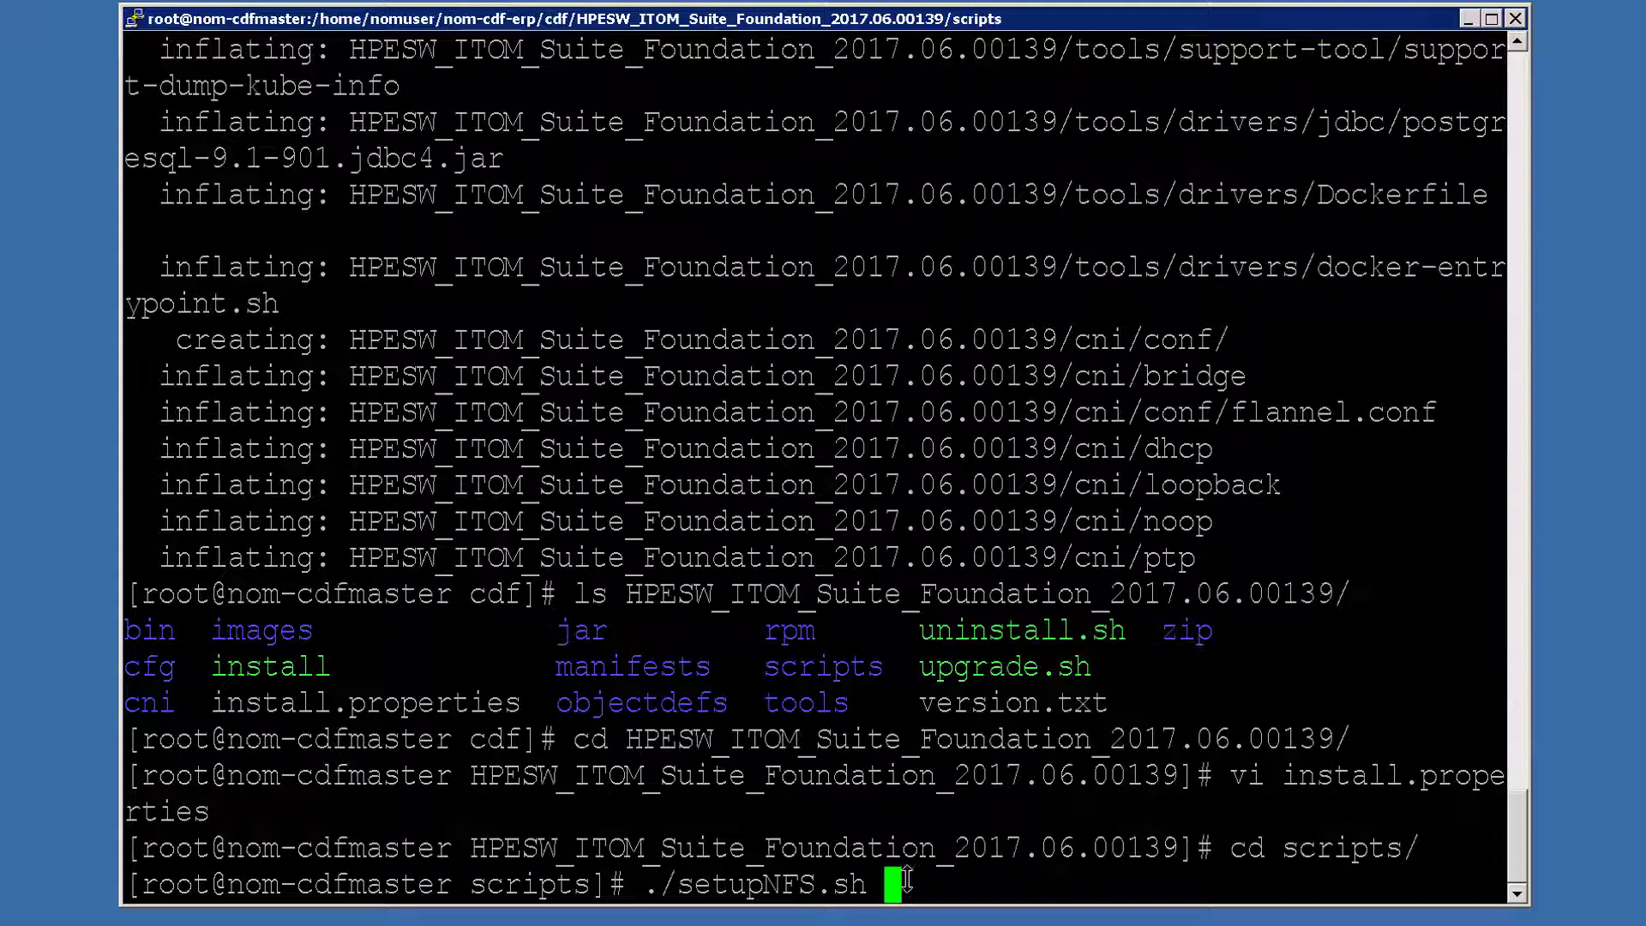
pyautogui.write('/var/vols/itom/core')
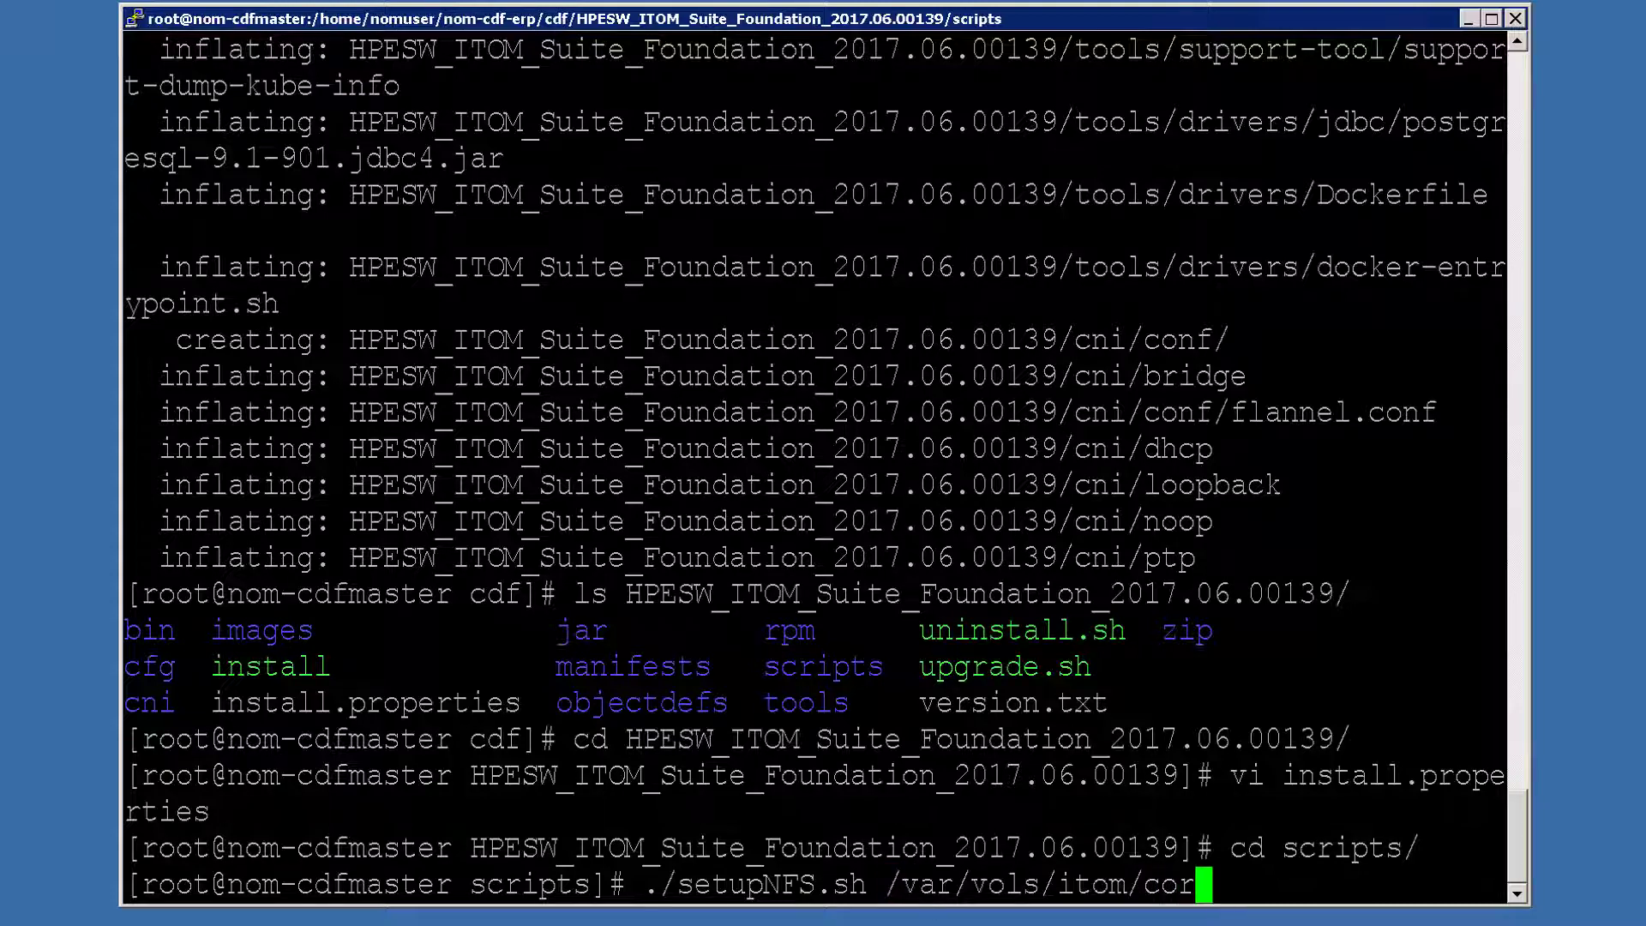
pyautogui.press('Return')
pyautogui.write('./s')
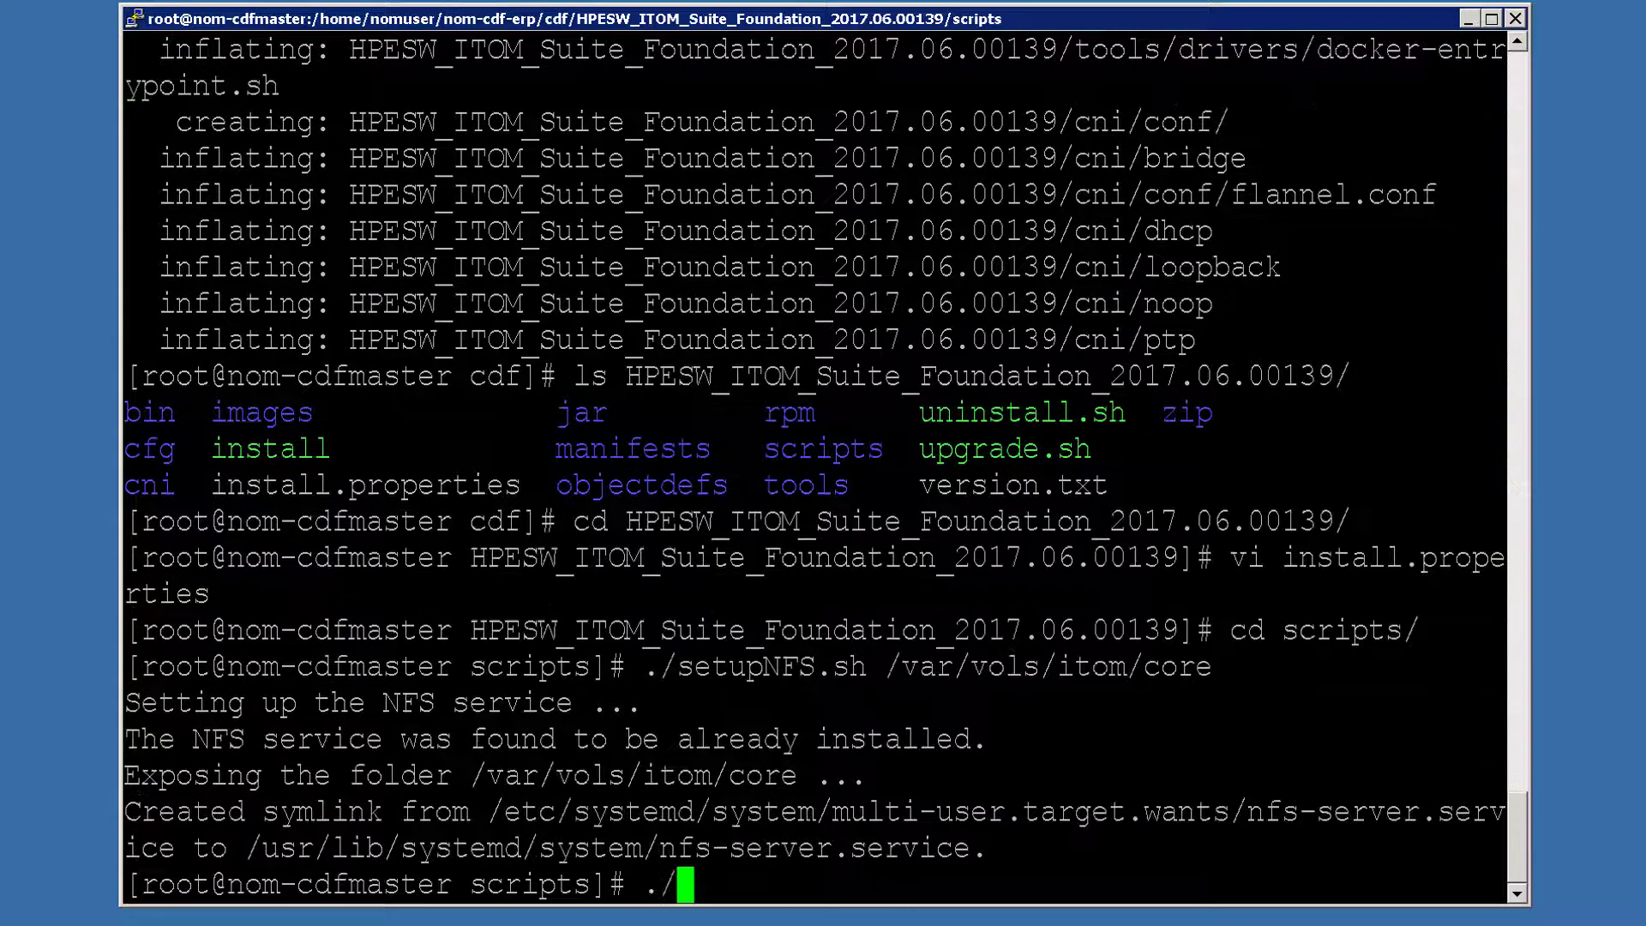
pyautogui.press('Tab')
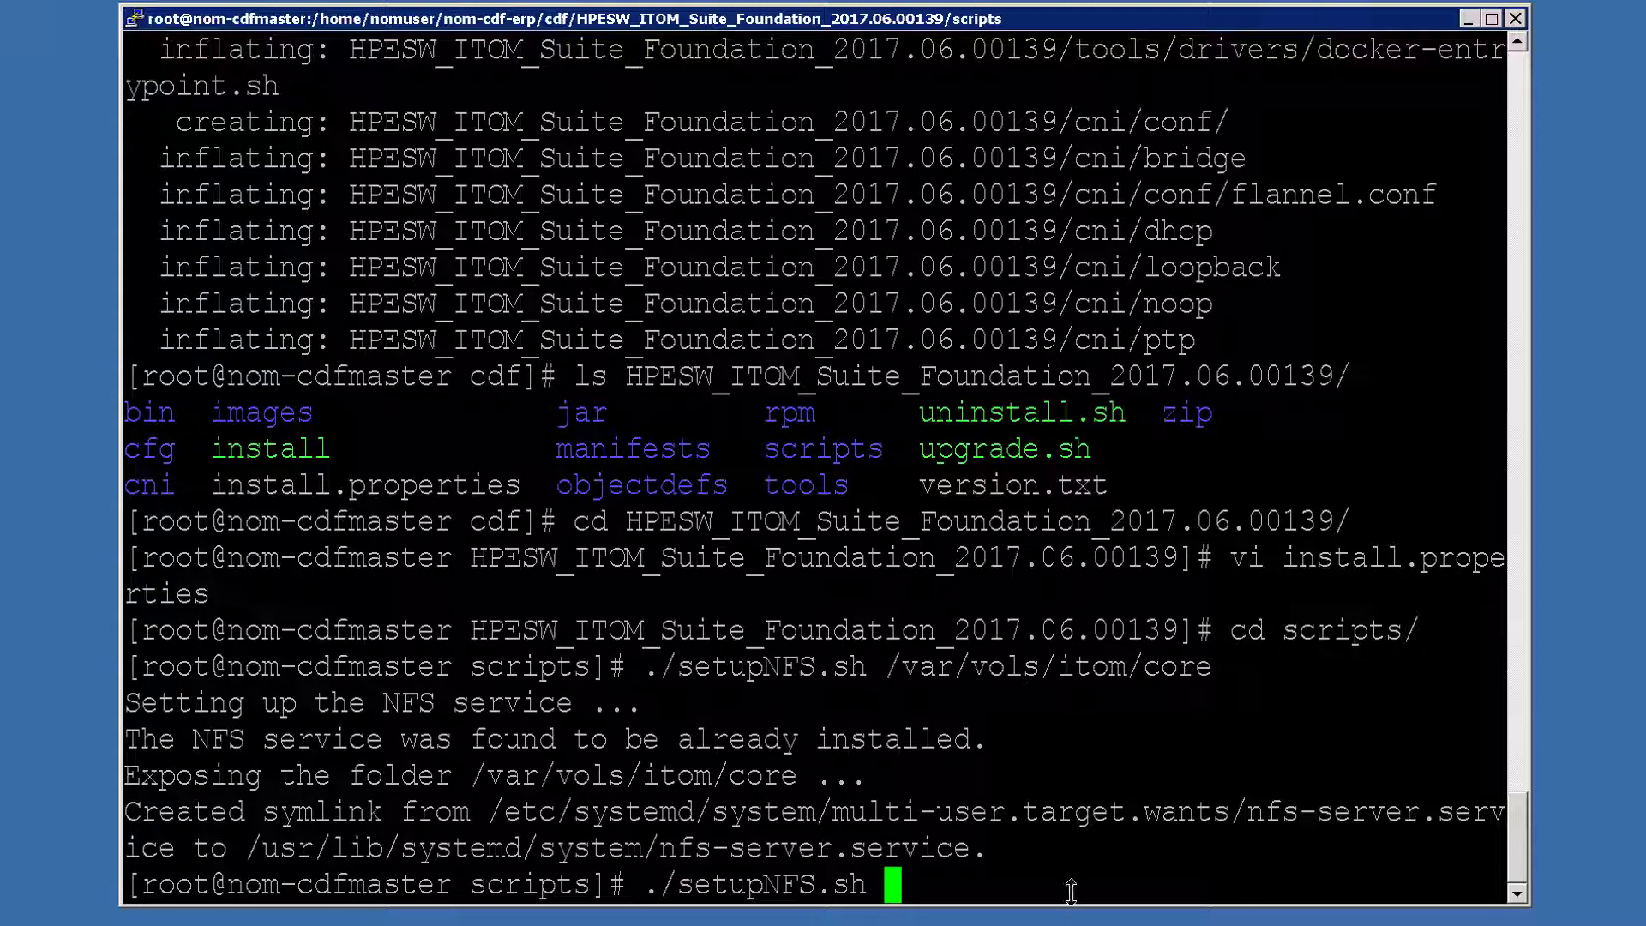
pyautogui.write('/var/vols/itom/nom')
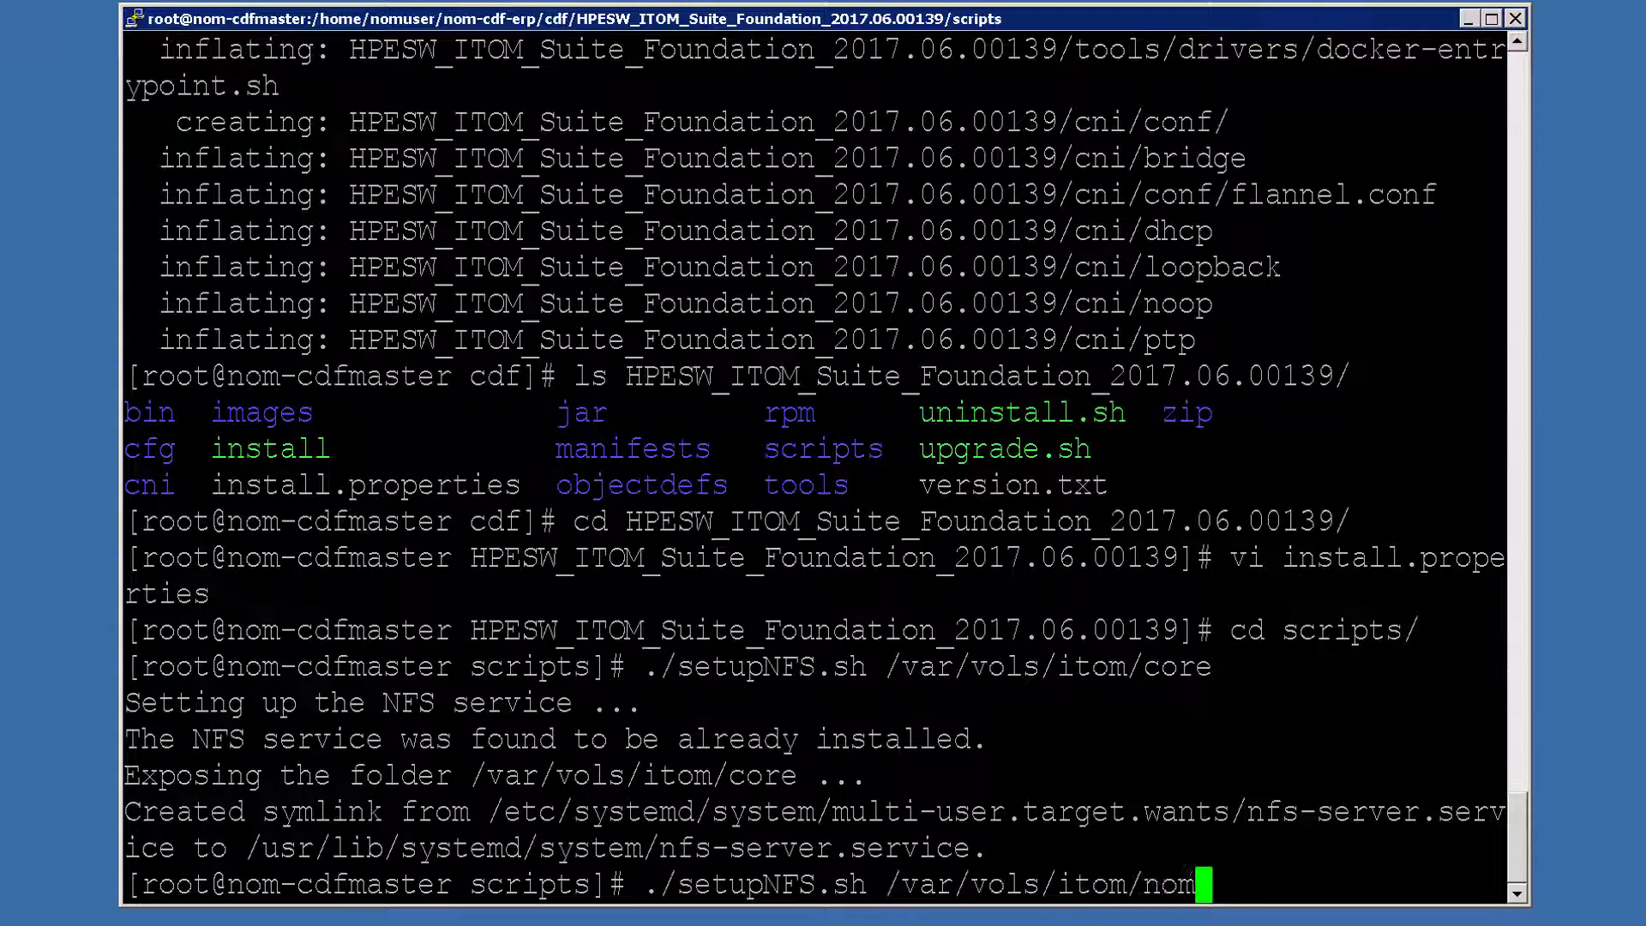
pyautogui.press('Return')
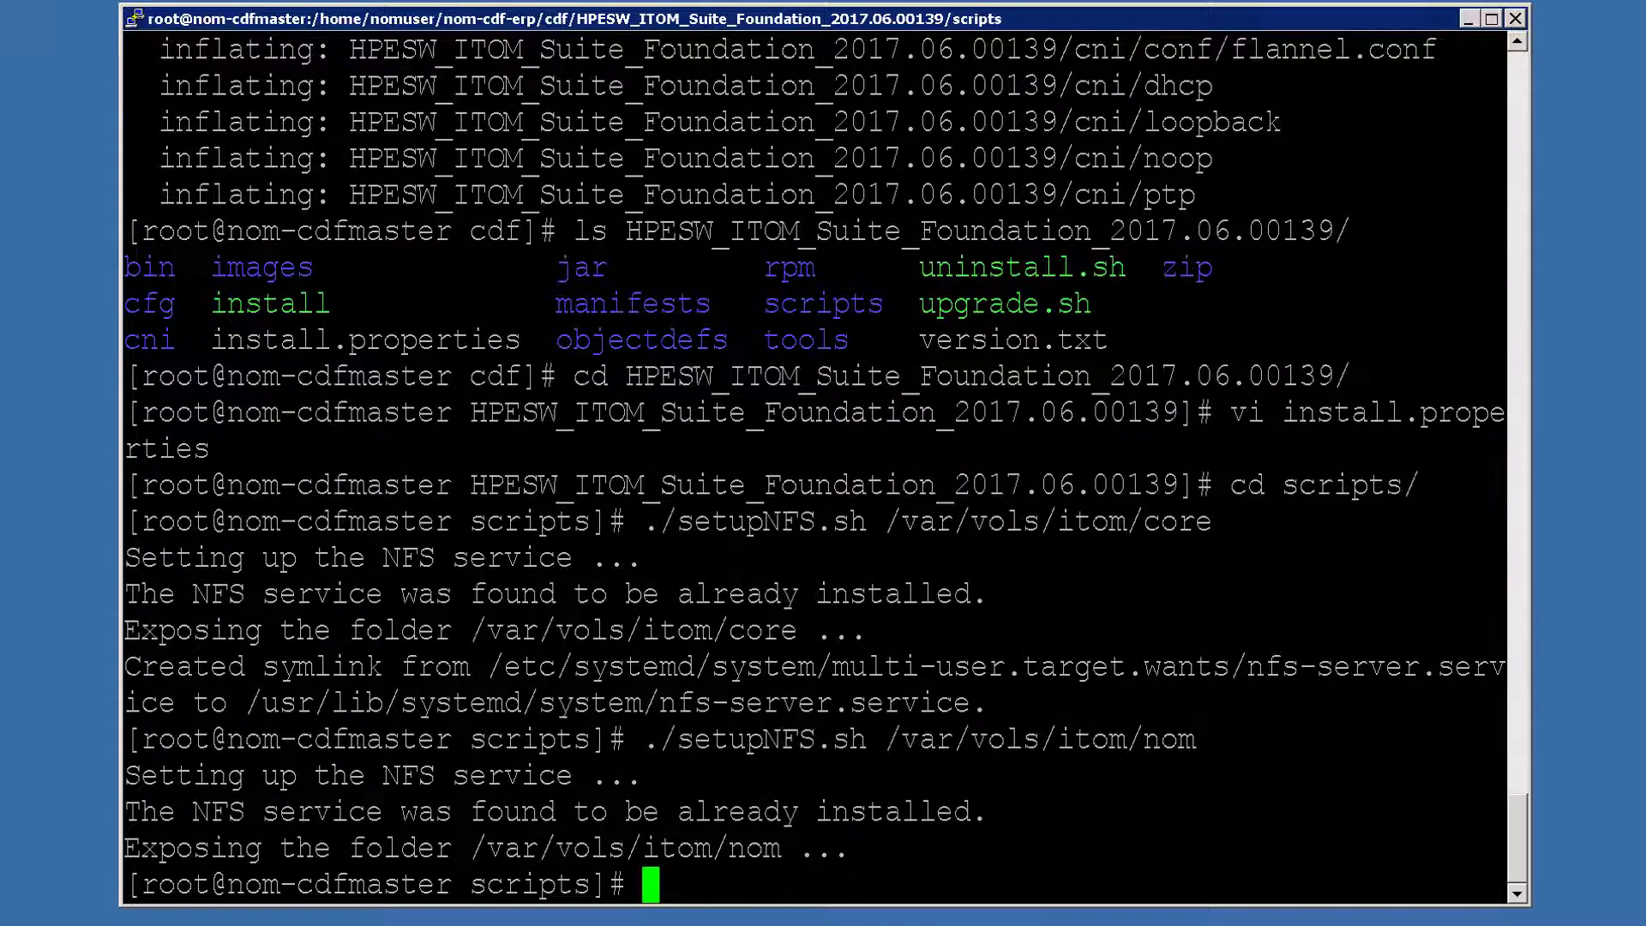
pyautogui.write('ls ')
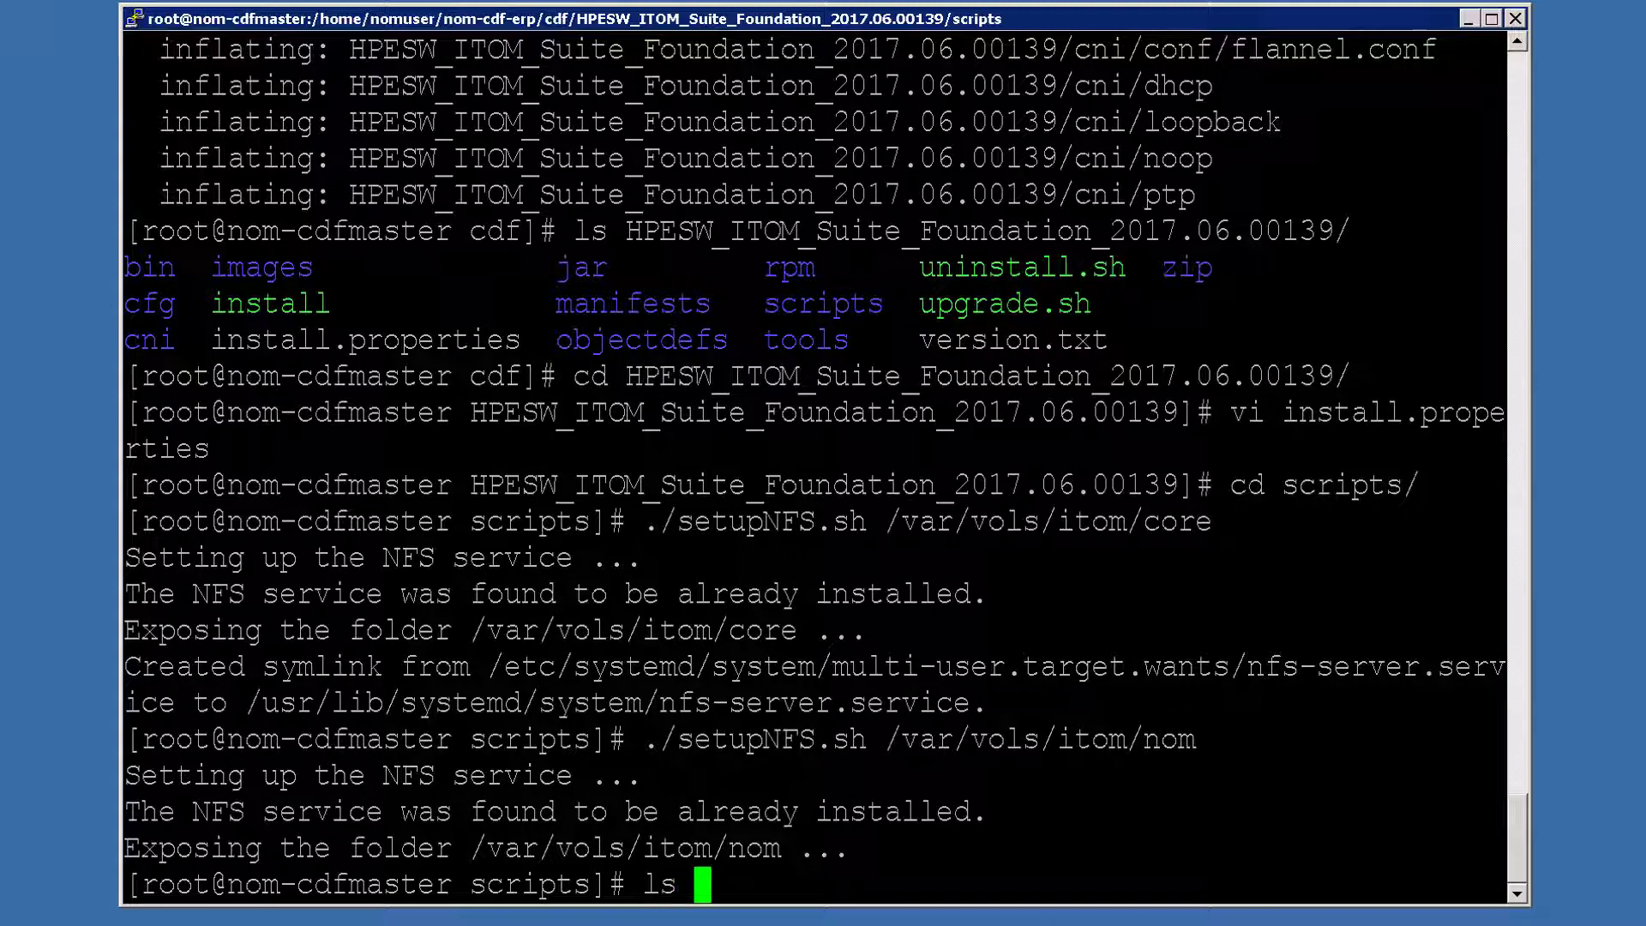
pyautogui.write('/var/vols/itom/')
pyautogui.press('Return')
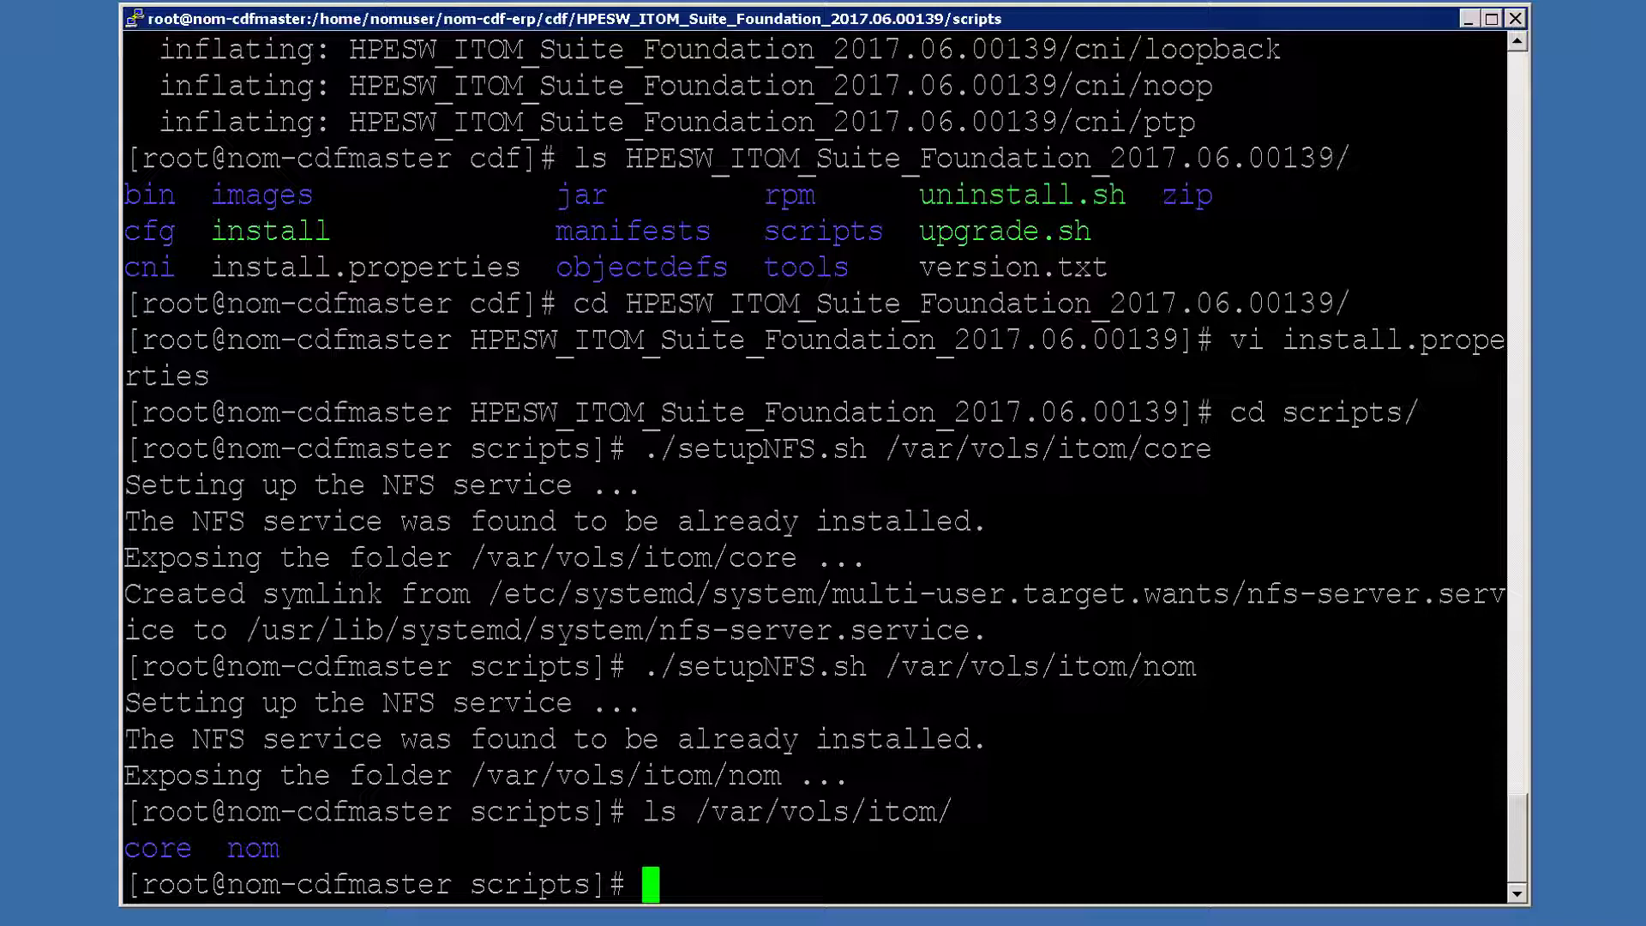
pyautogui.write('cd ..')
pyautogui.press('Return')
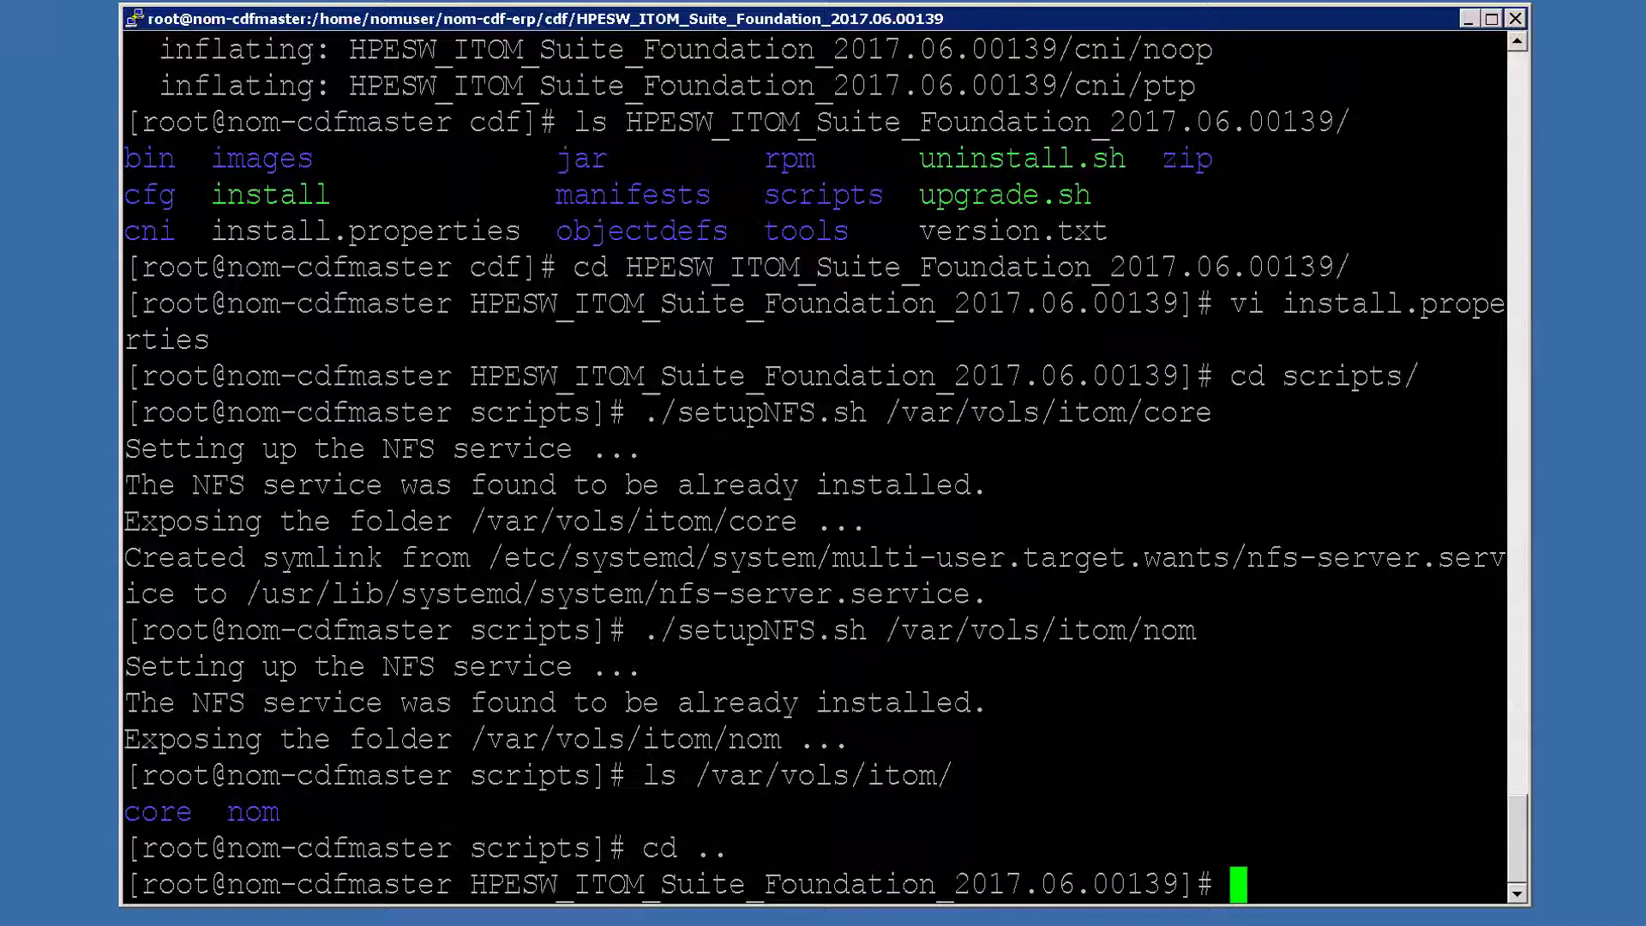
# Clear the terminal and run ./install from the foundation folder.
pyautogui.hotkey('ctrl', 'l')
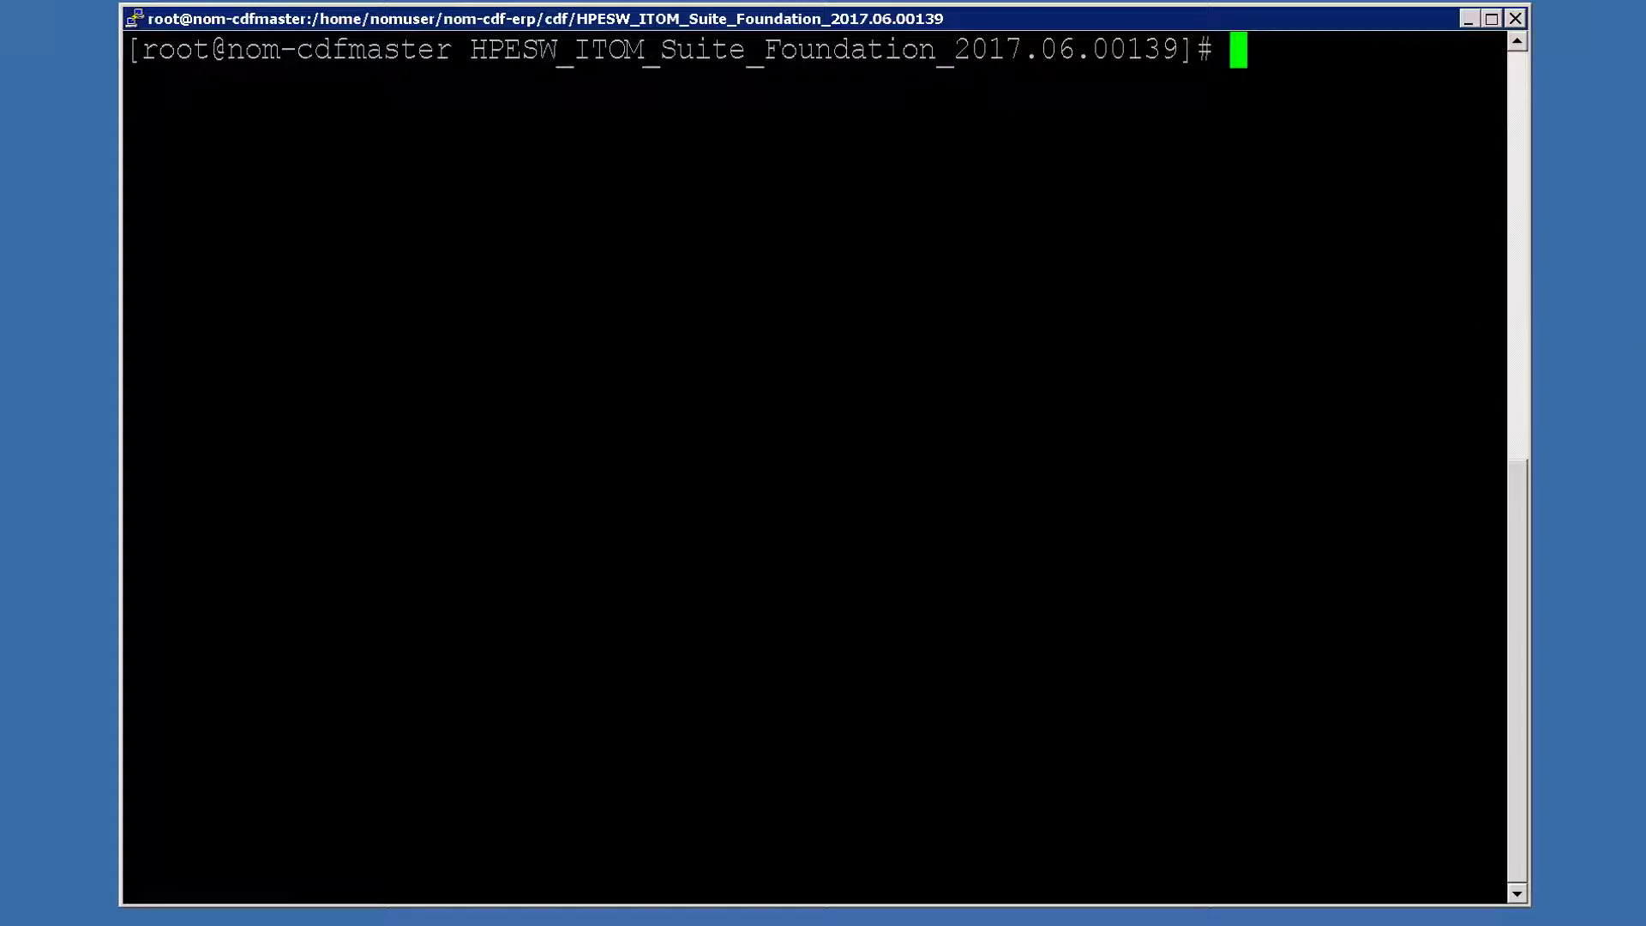
pyautogui.write('./install')
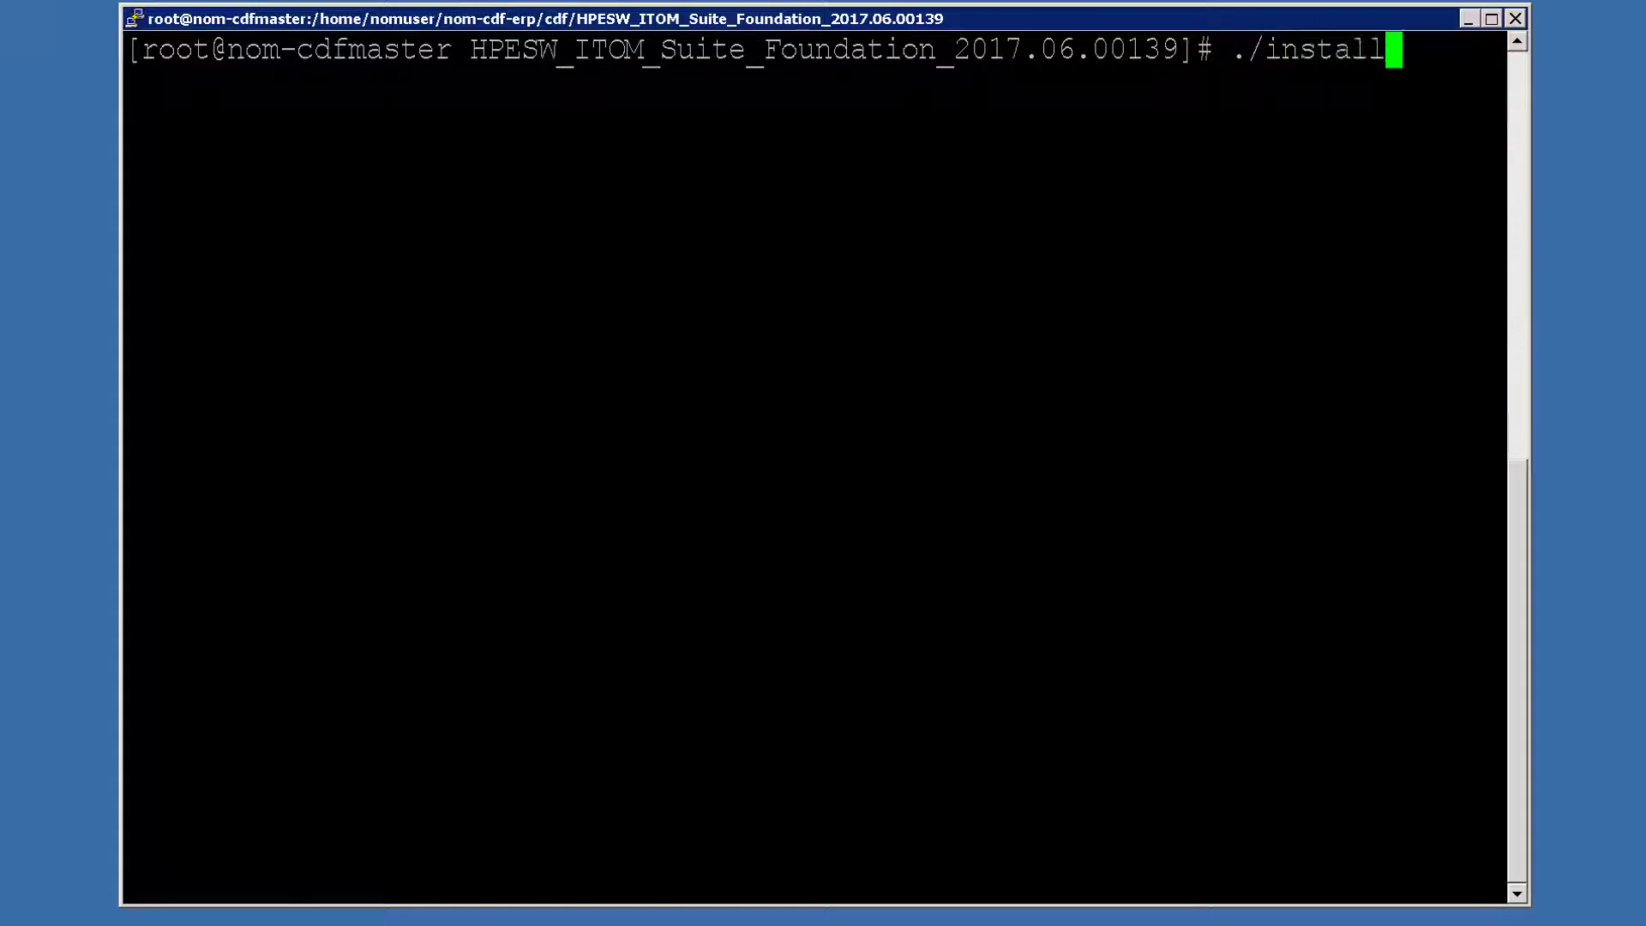
pyautogui.press('Return')
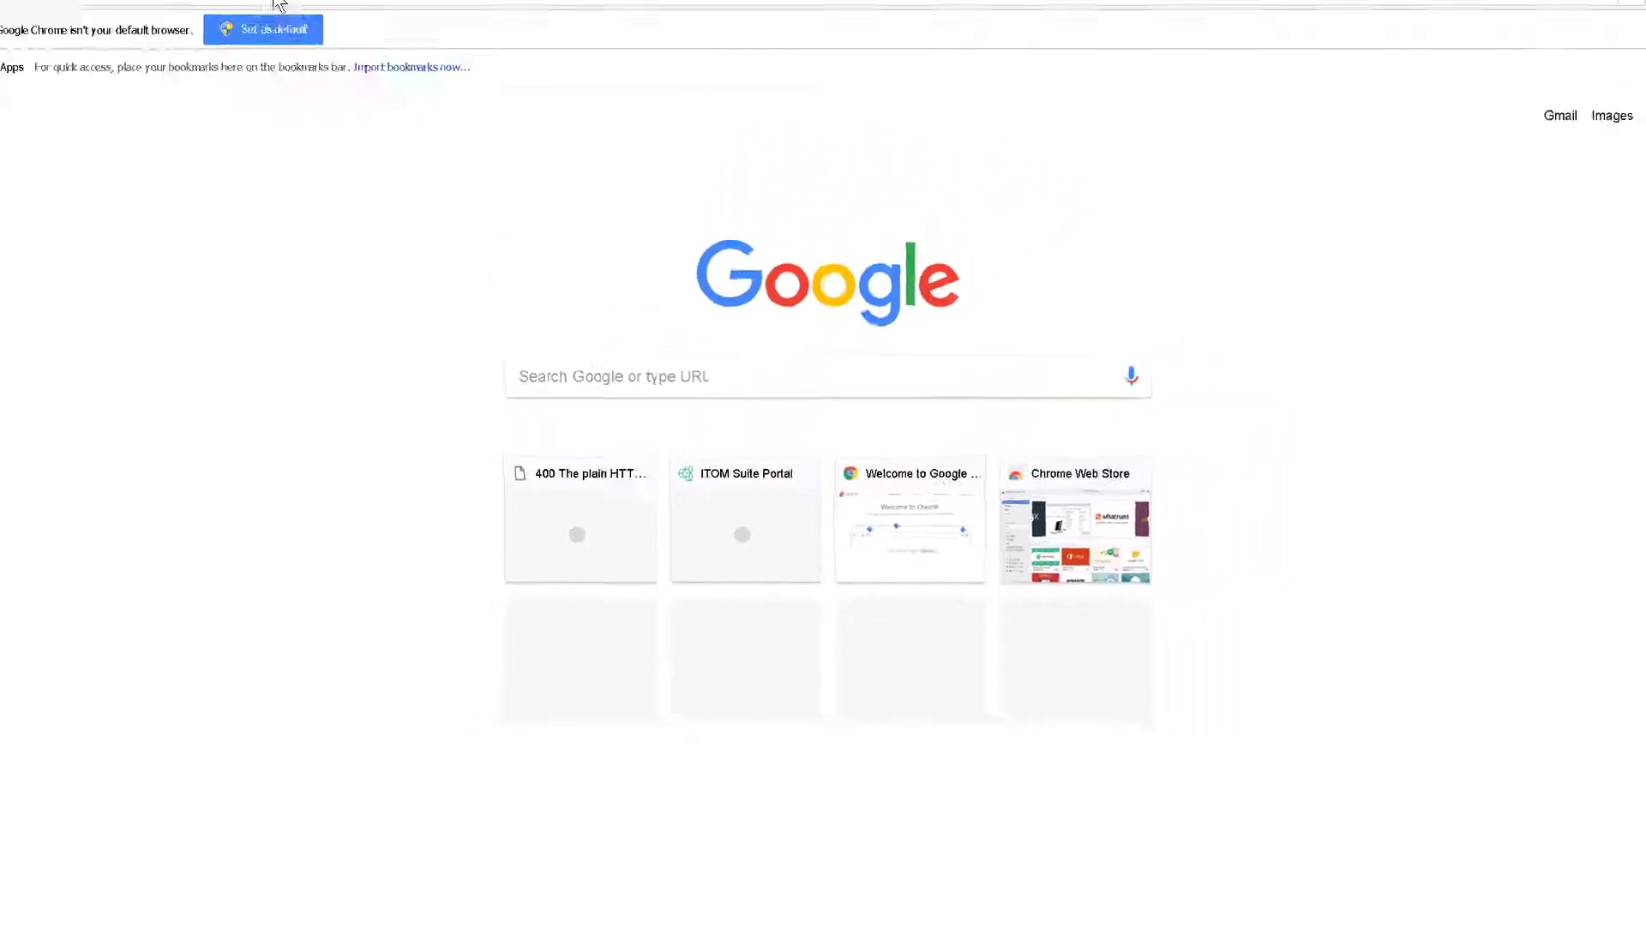
pyautogui.write('https')
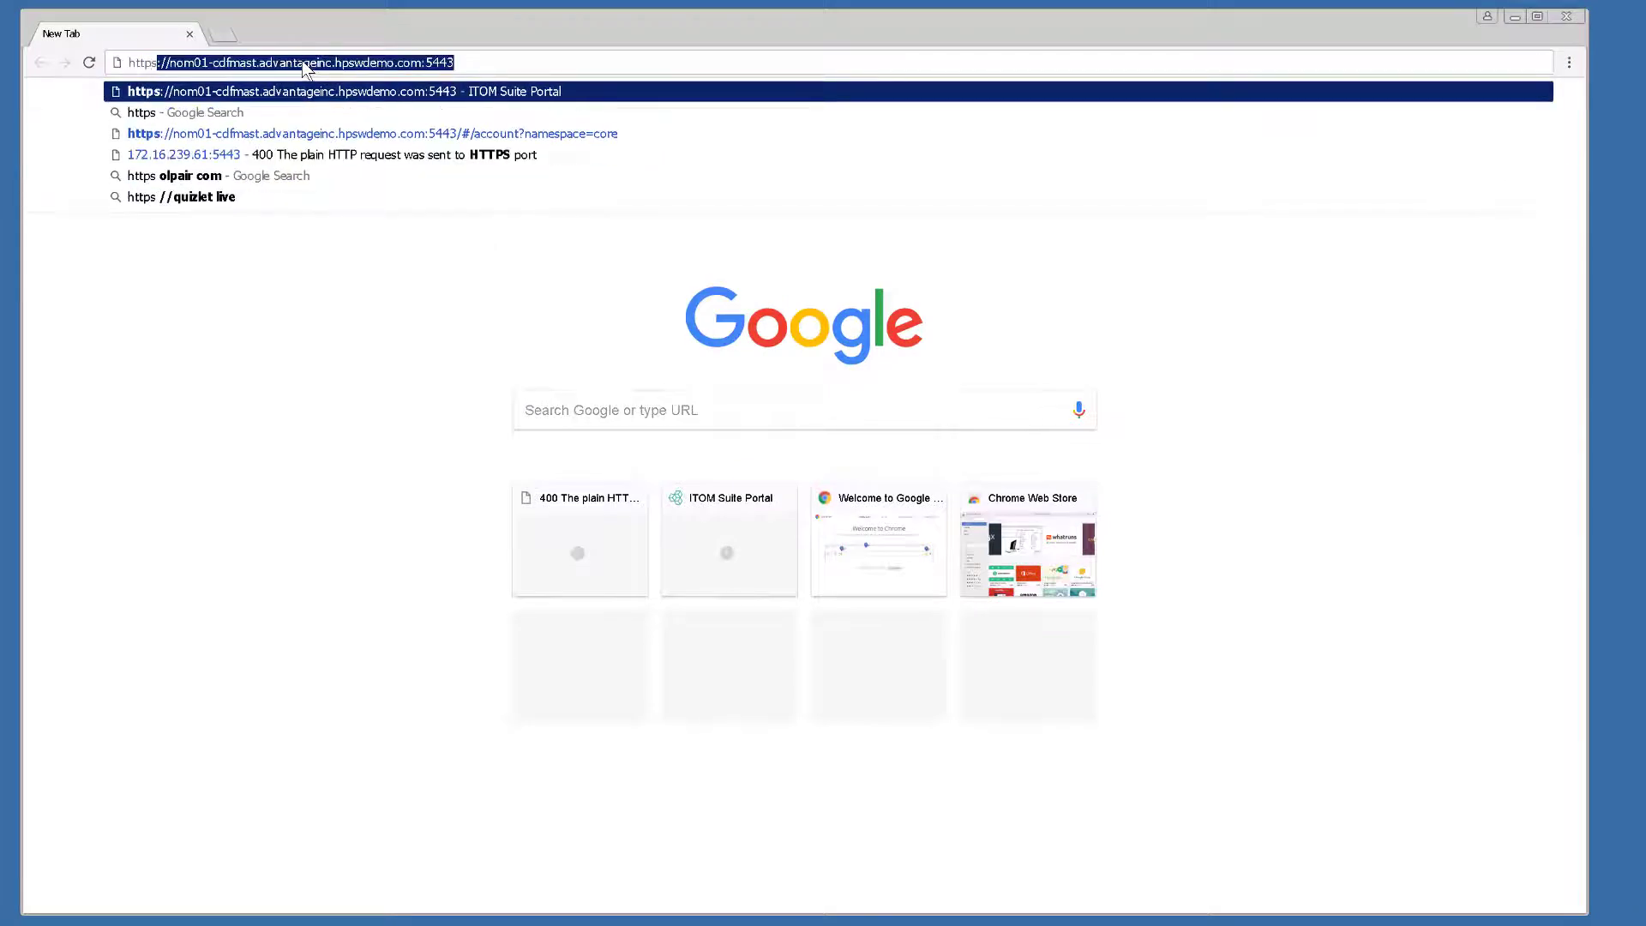
pyautogui.write('://')
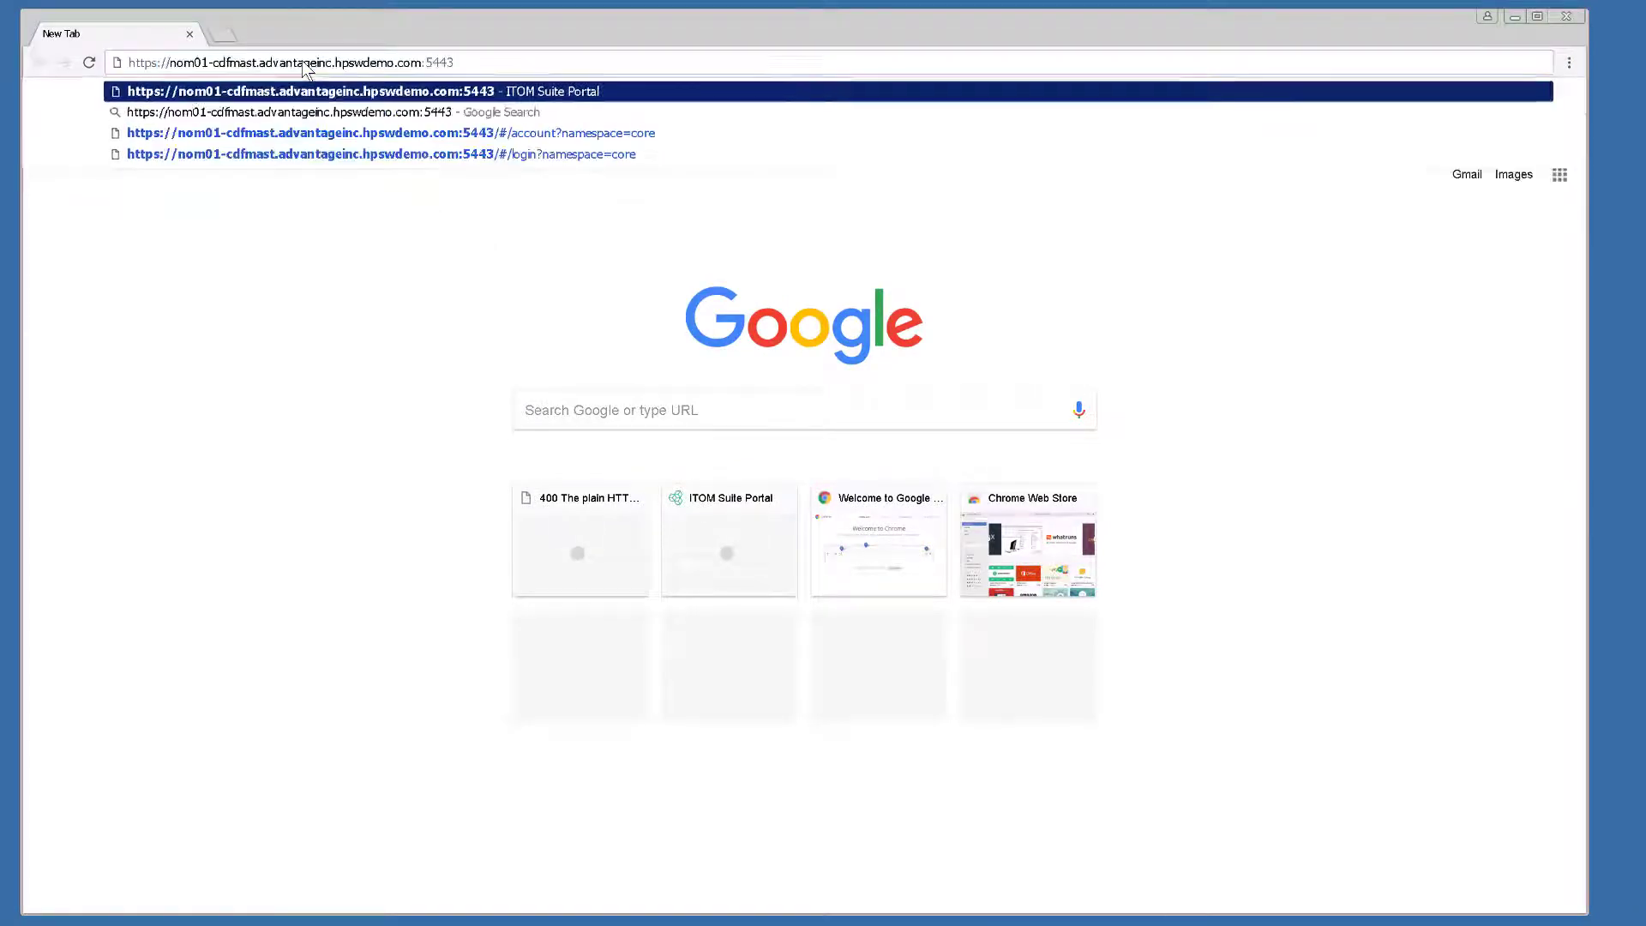
# Open the ITOM Suite Portal and log in as admin.
pyautogui.press('Return')
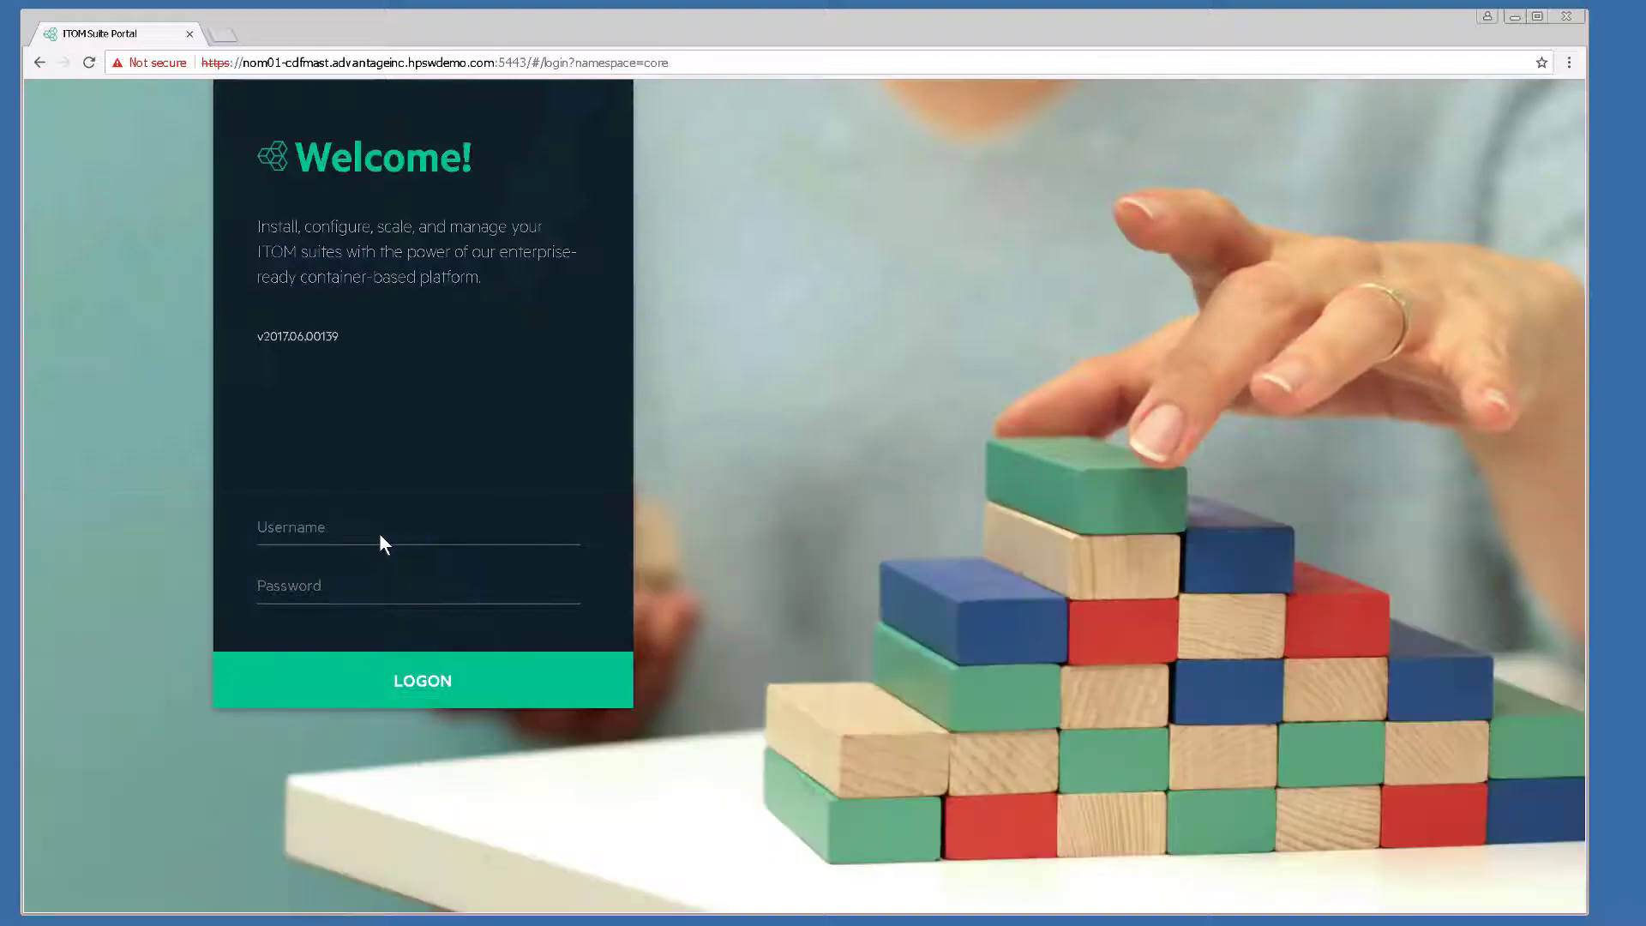
pyautogui.click(380, 533)
pyautogui.press('Tab')
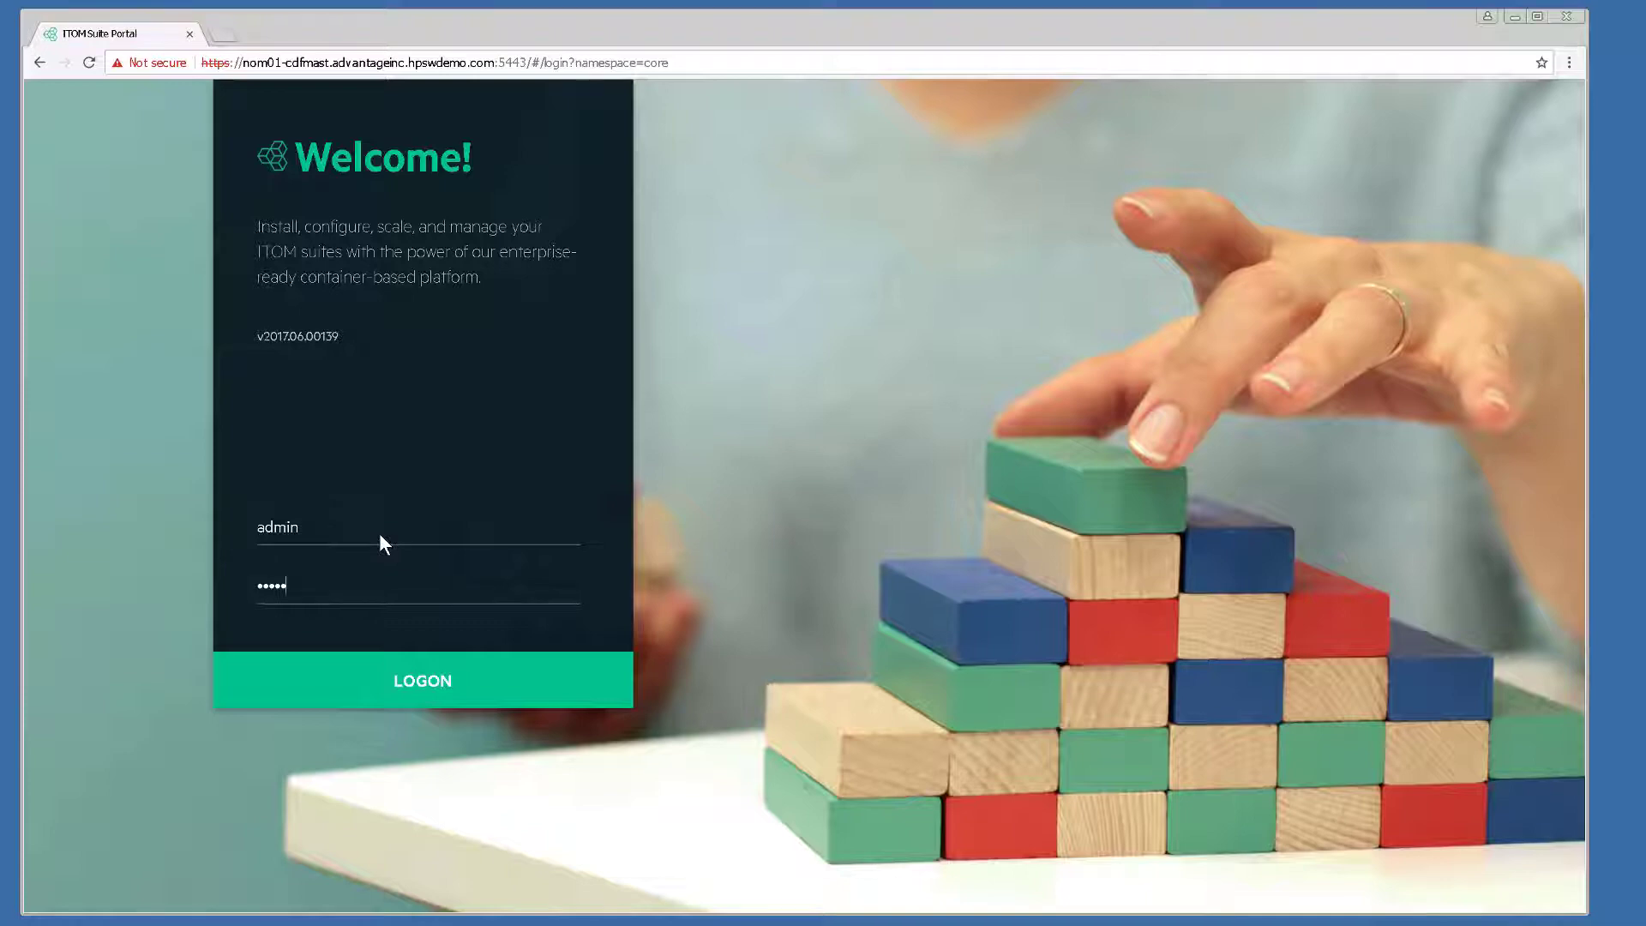
pyautogui.press('Return')
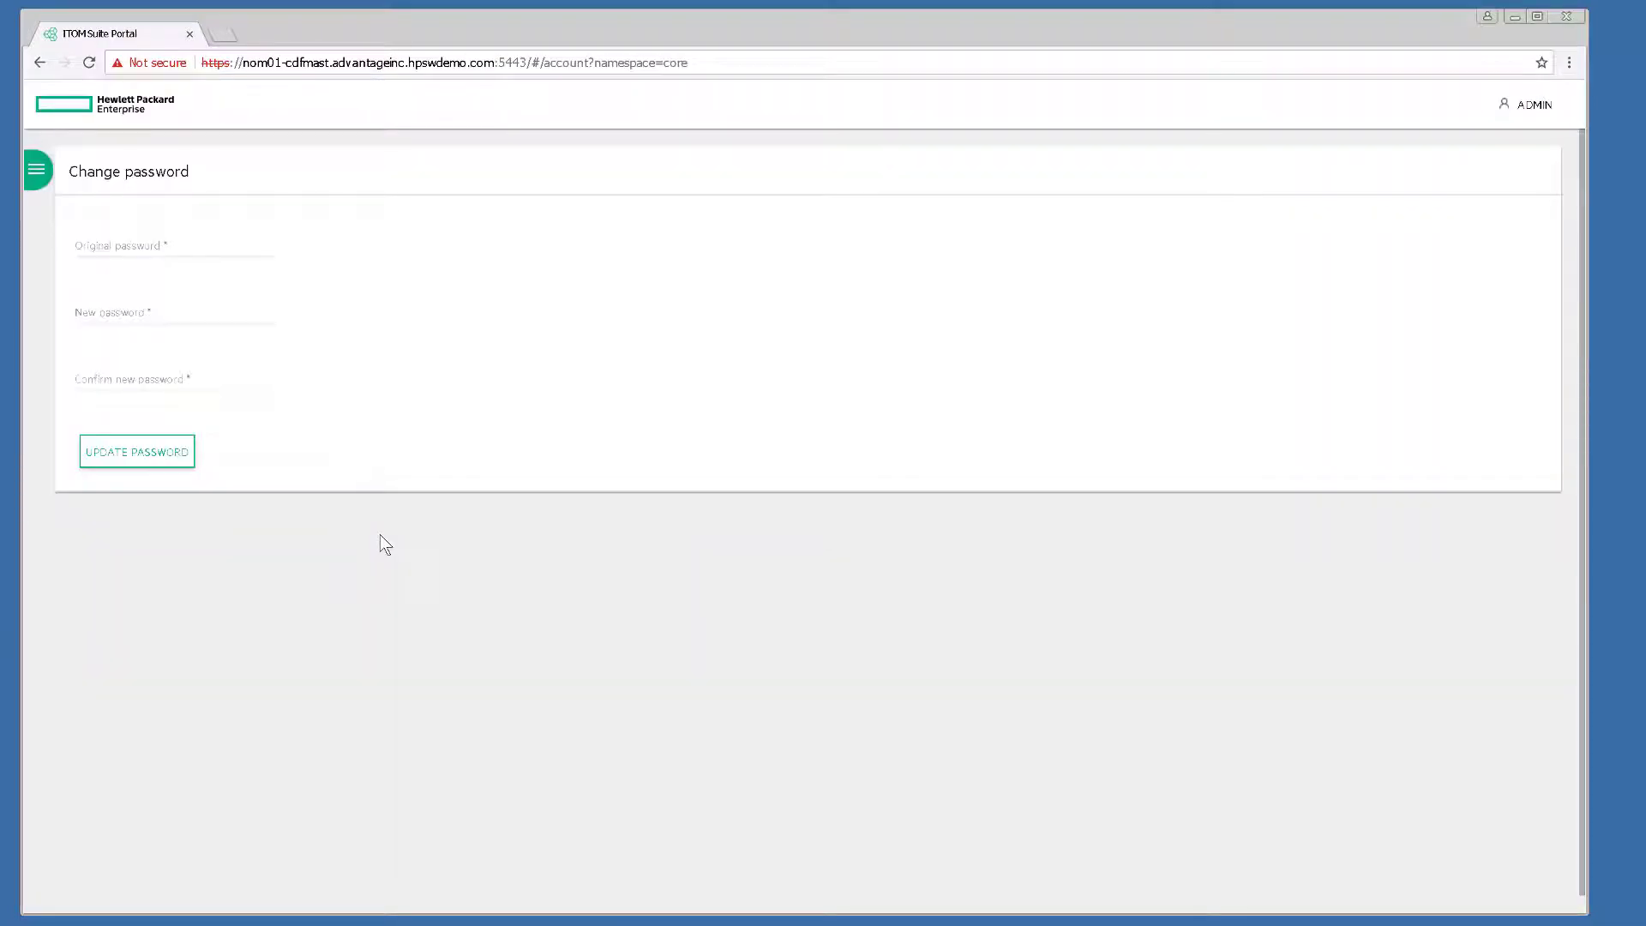
# Enter the original, new and confirmed admin passwords and update.
pyautogui.click(167, 255)
pyautogui.press('Tab')
pyautogui.press('Tab')
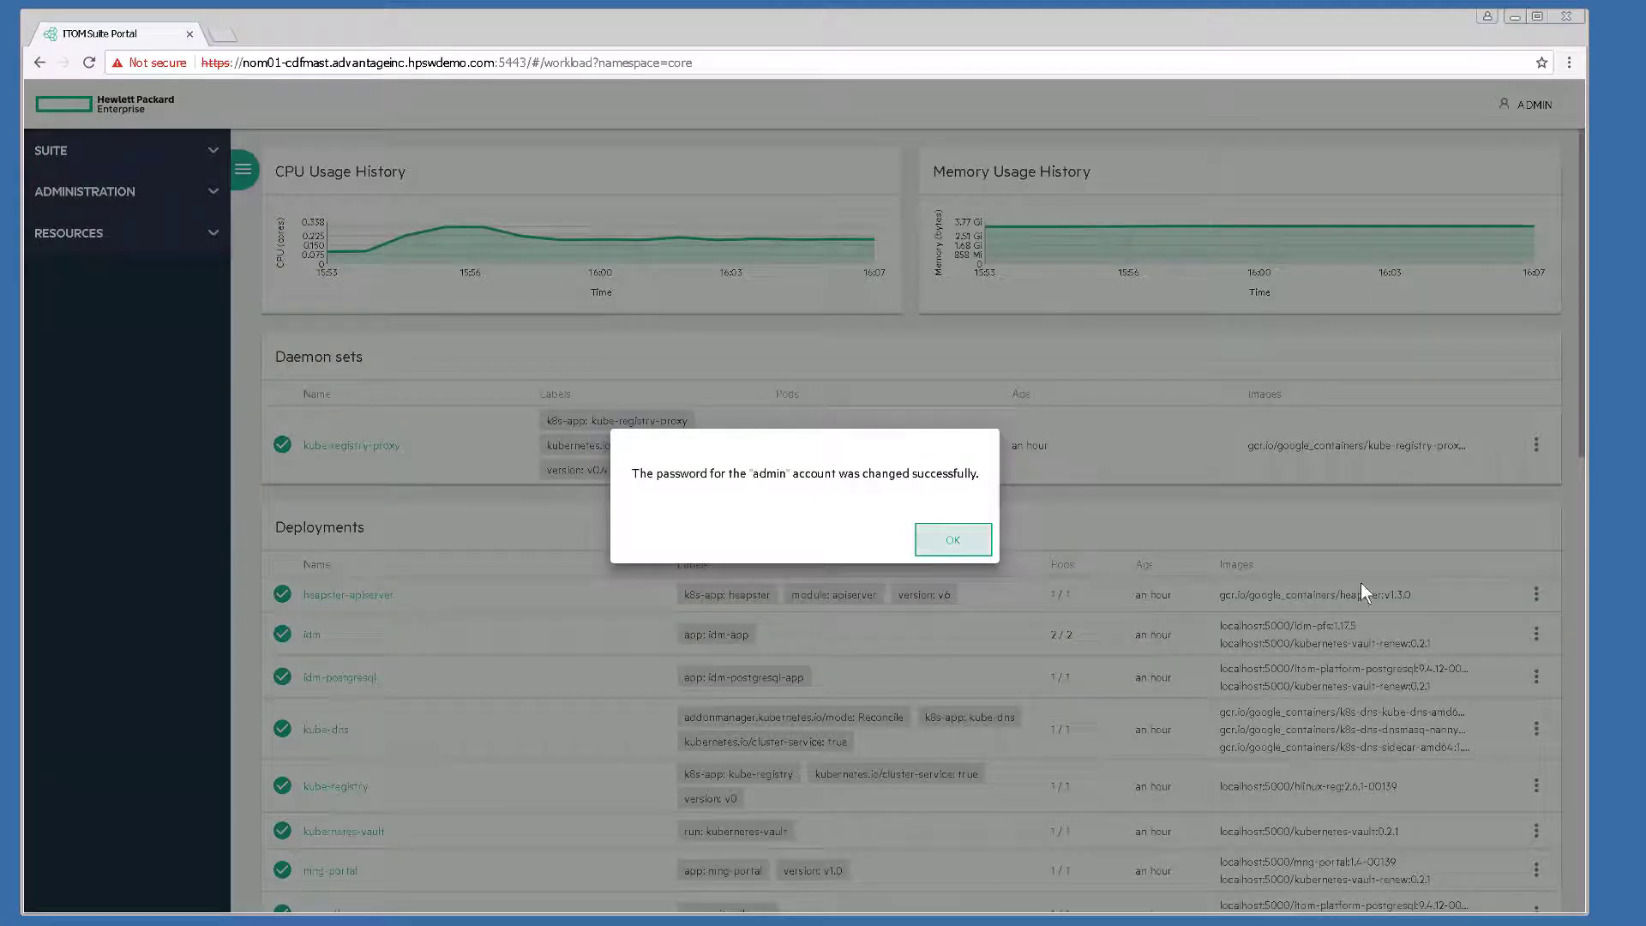
# Dismiss the password confirmation and go to Administration > Nodes.
pyautogui.click(953, 539)
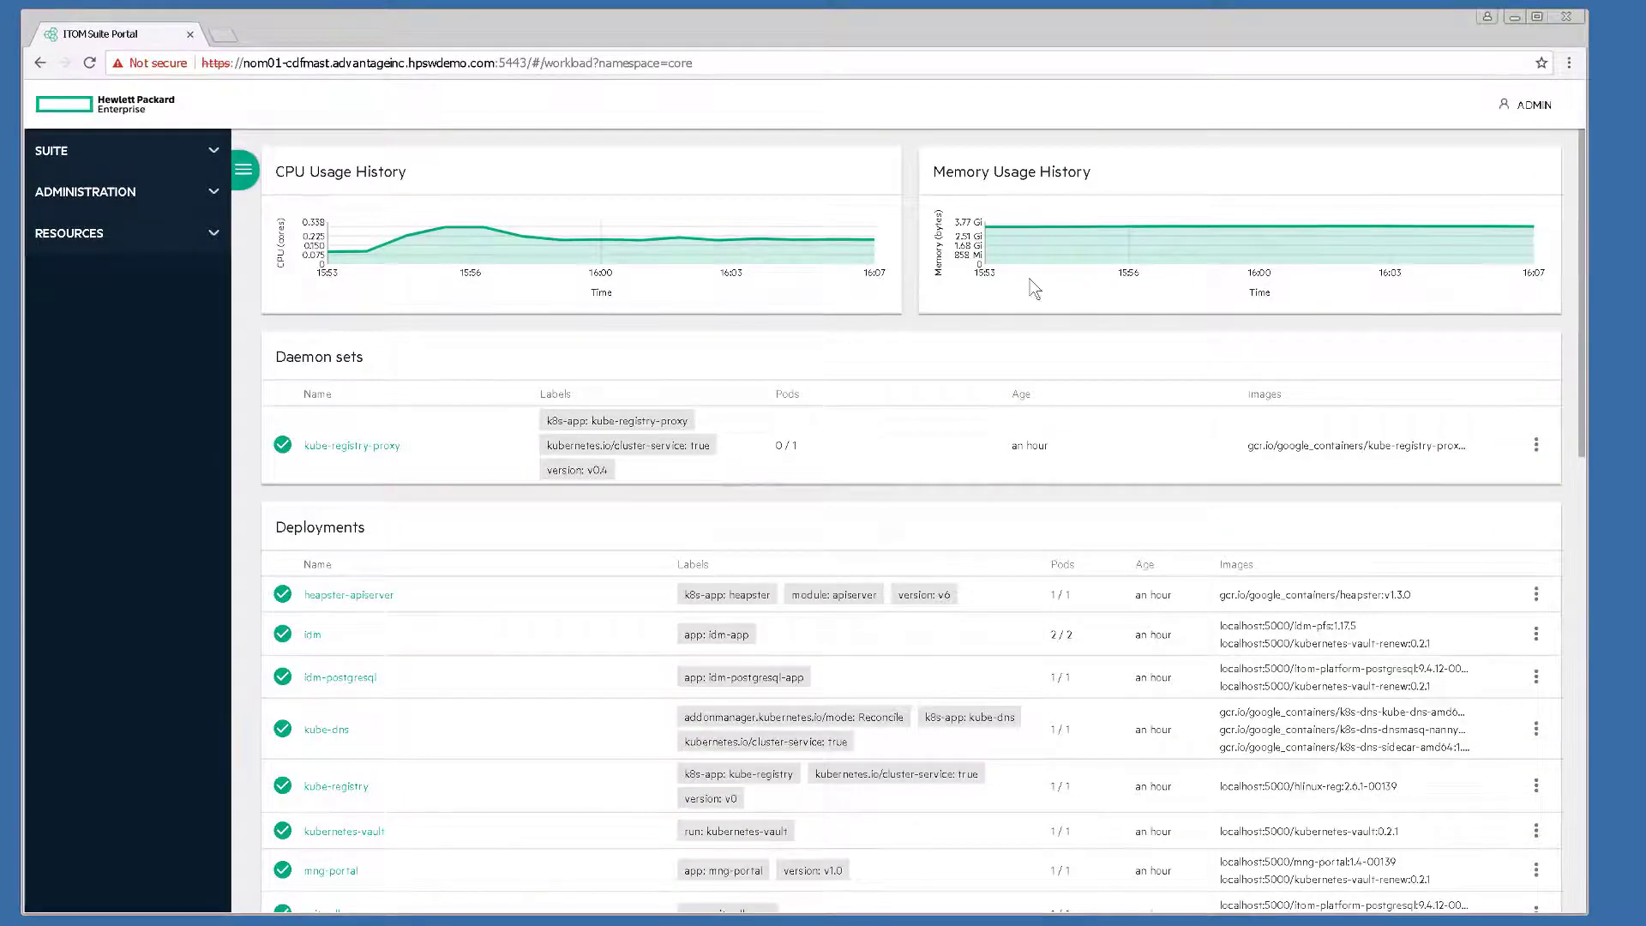
pyautogui.click(215, 192)
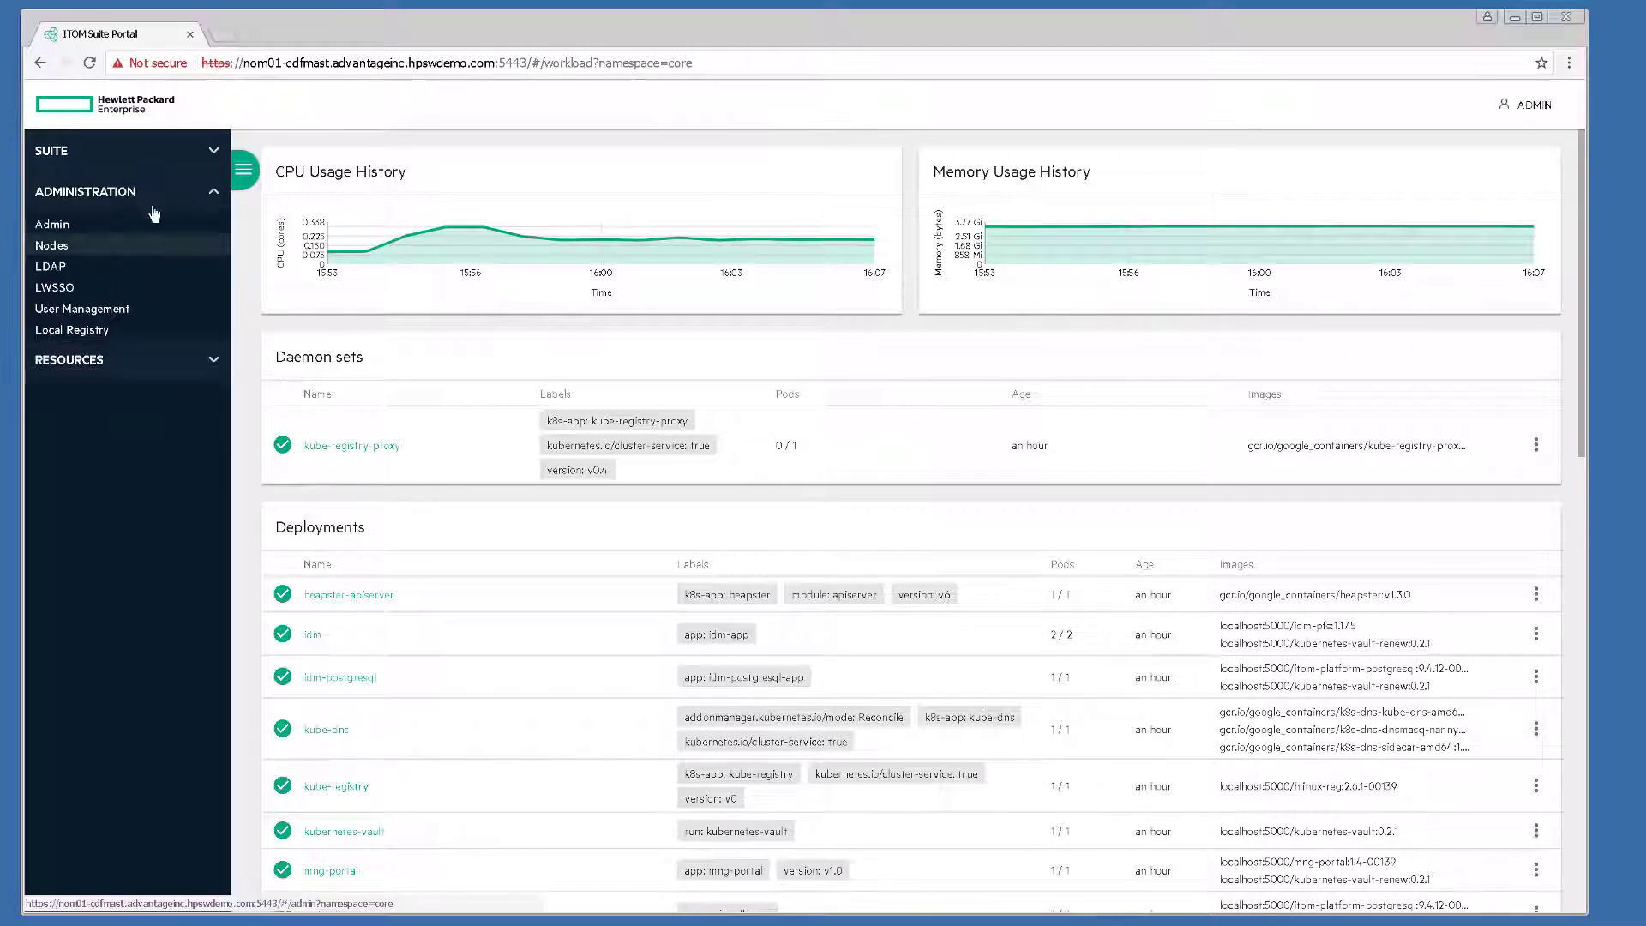
pyautogui.click(53, 244)
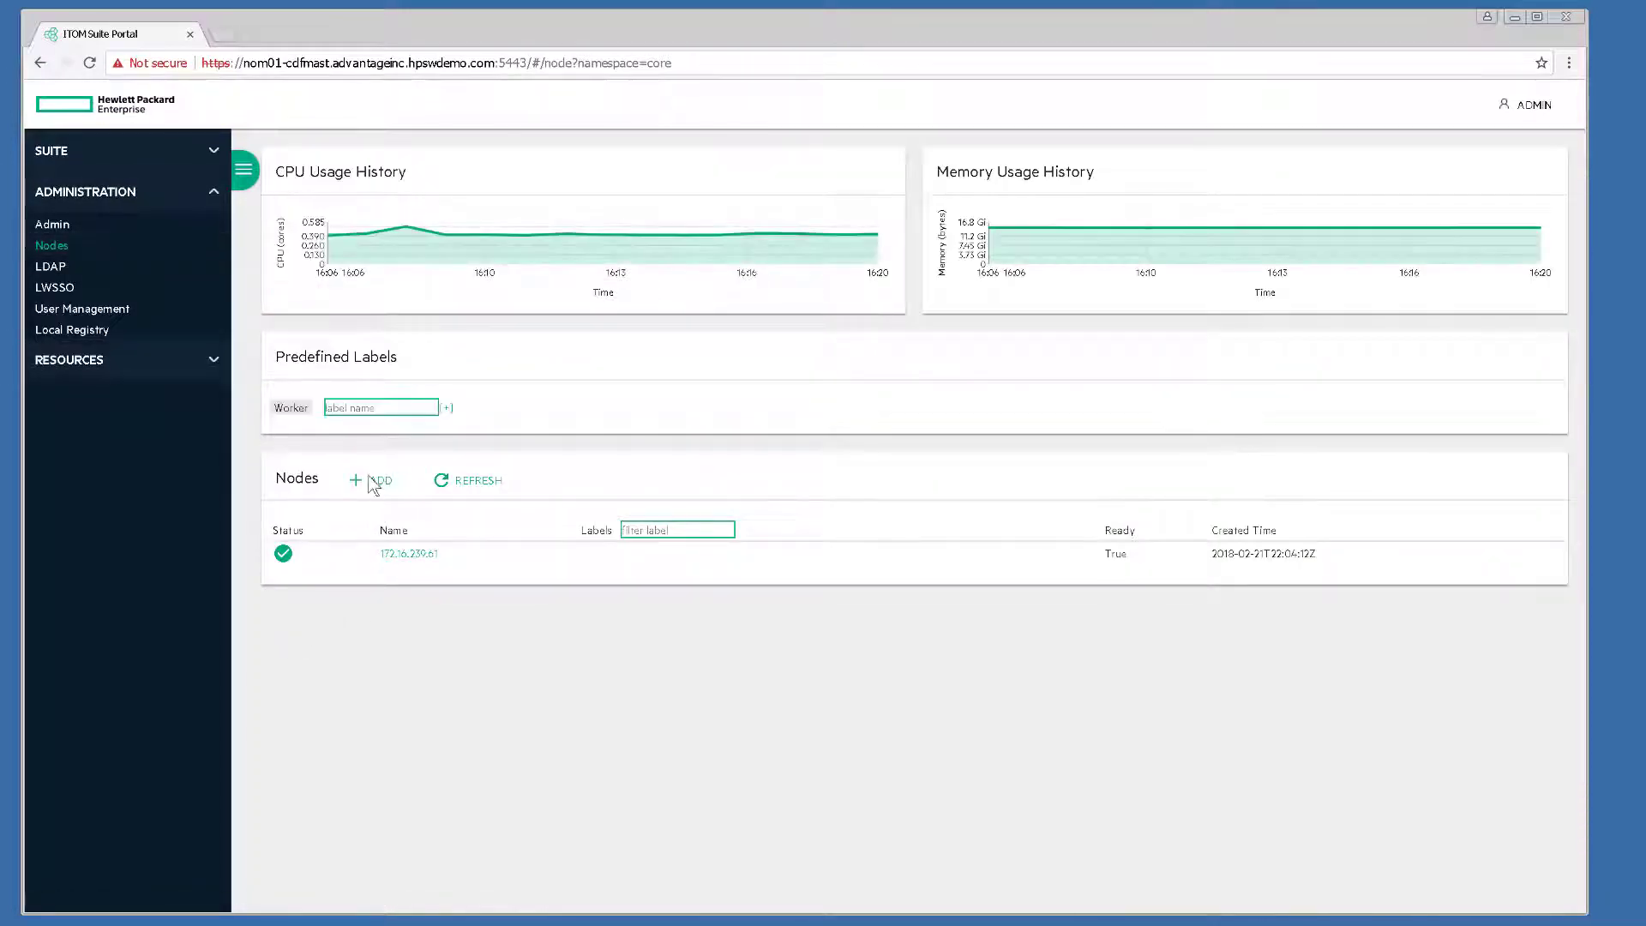
# Add worker node 172.16.239.62 with the root username and password.
pyautogui.click(381, 487)
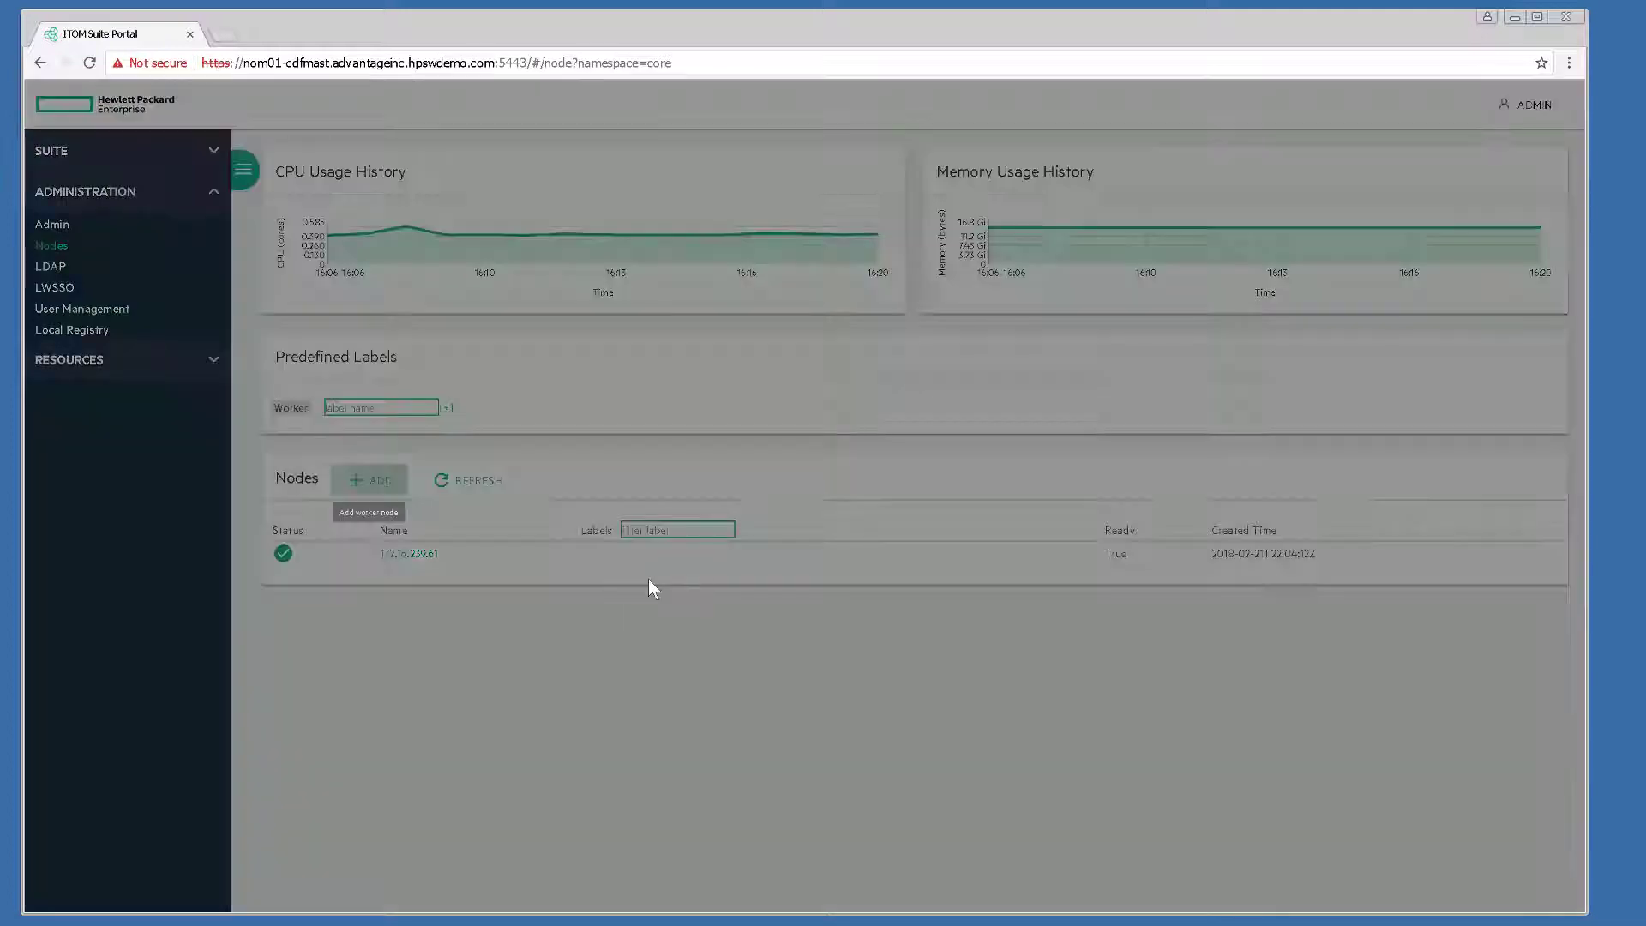
pyautogui.click(746, 343)
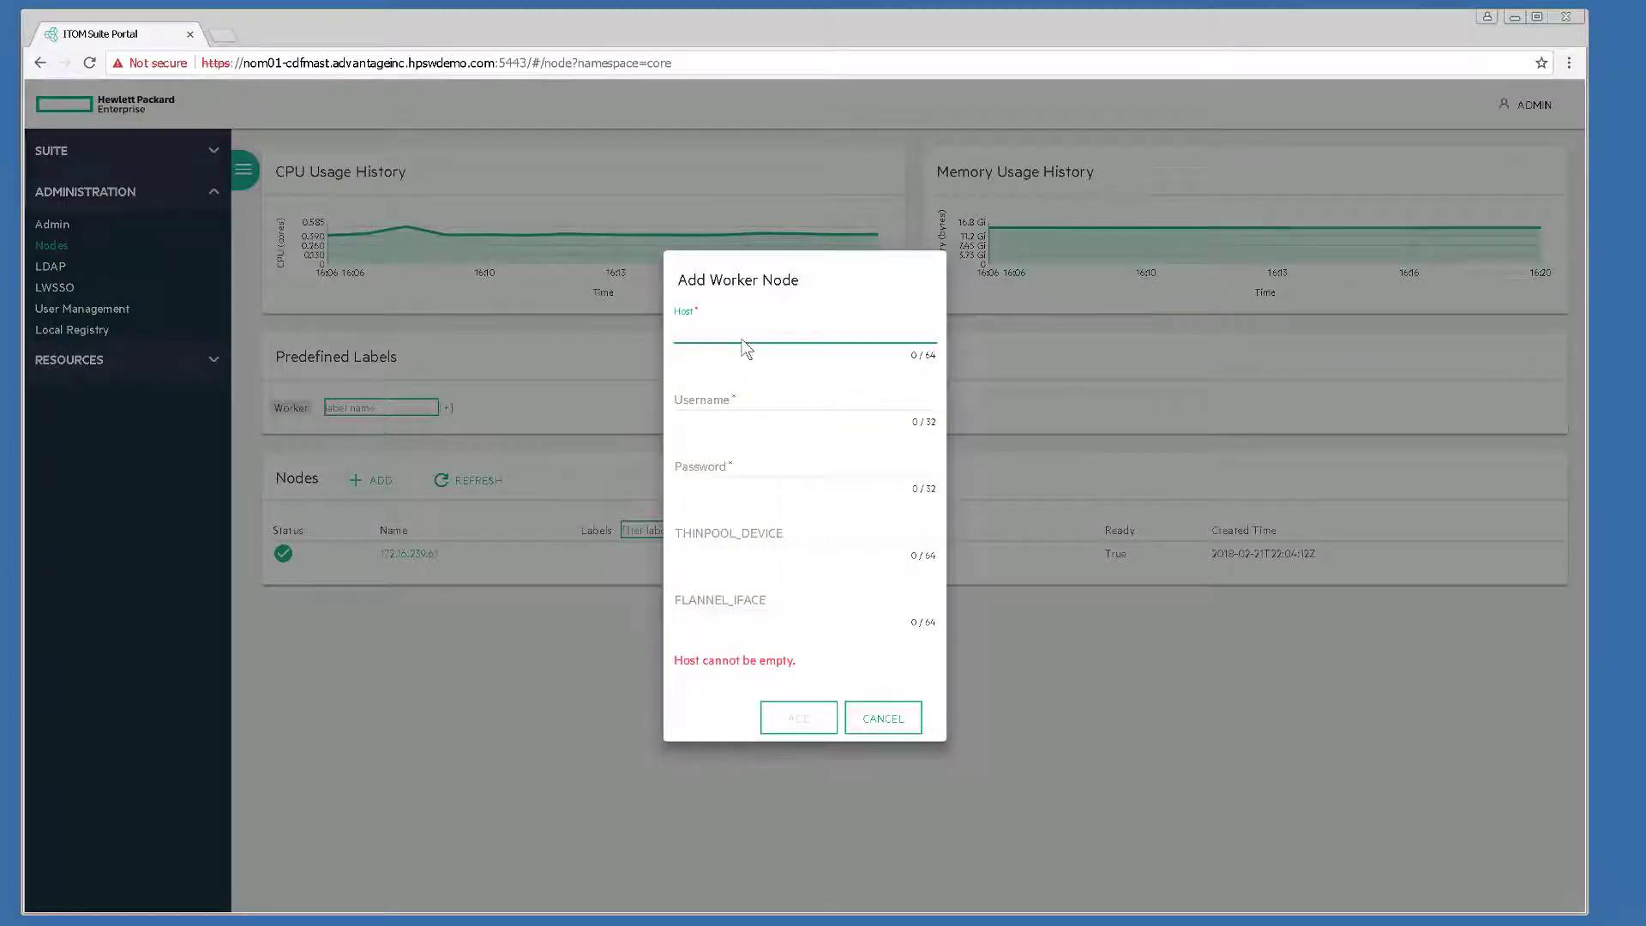
pyautogui.write('172')
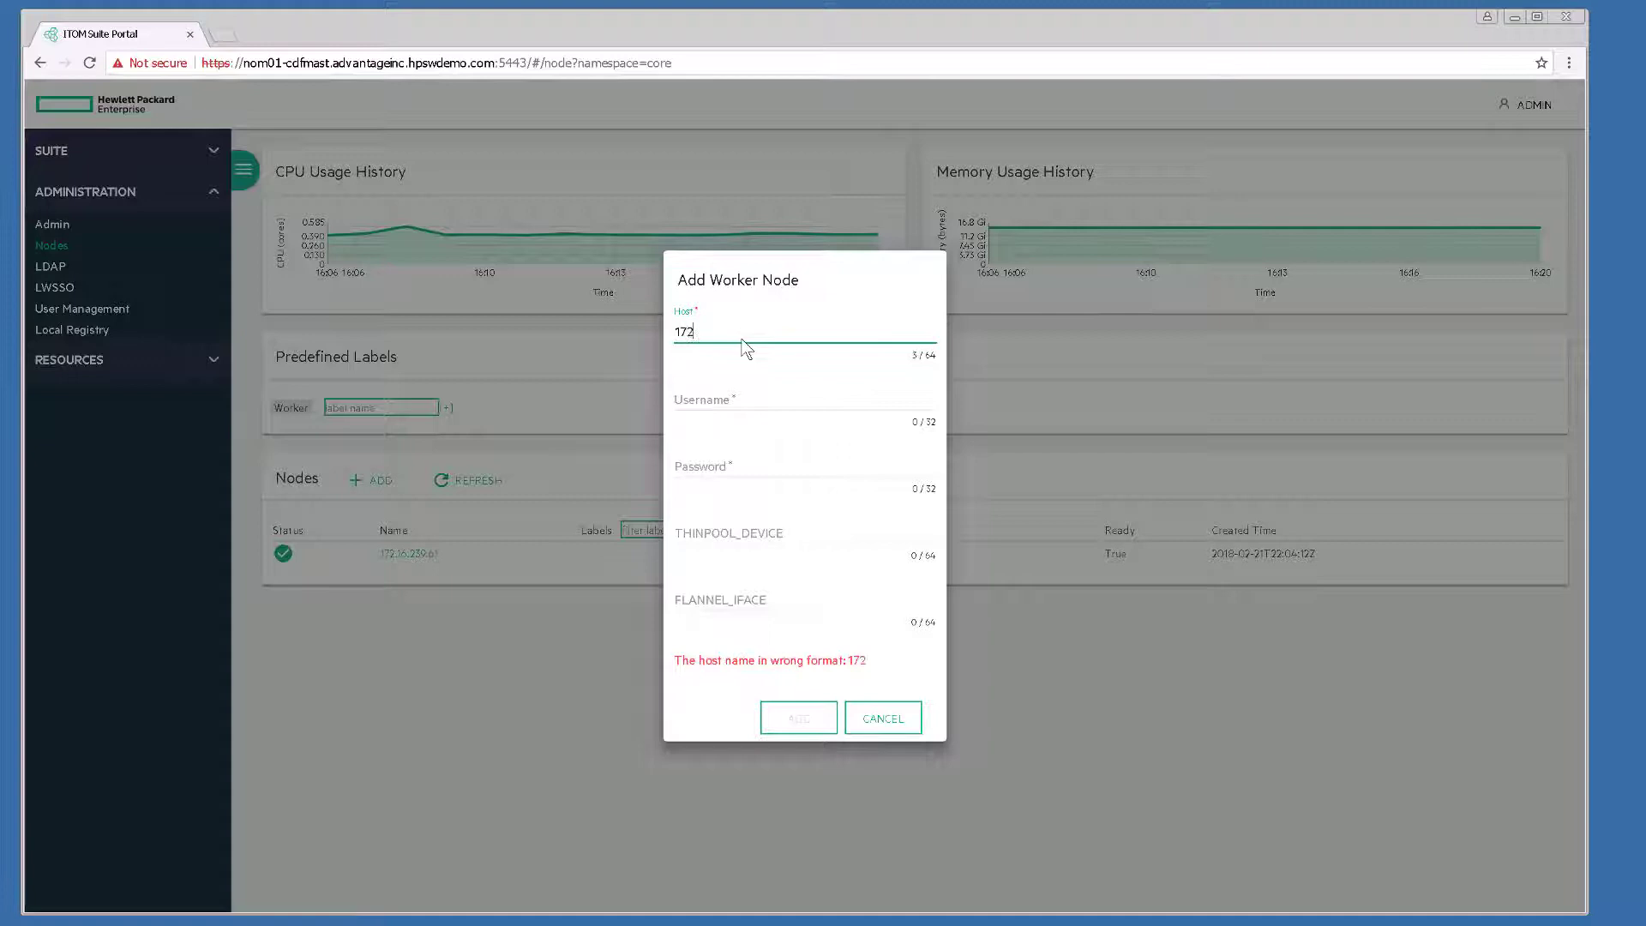
pyautogui.write('.16.239.62')
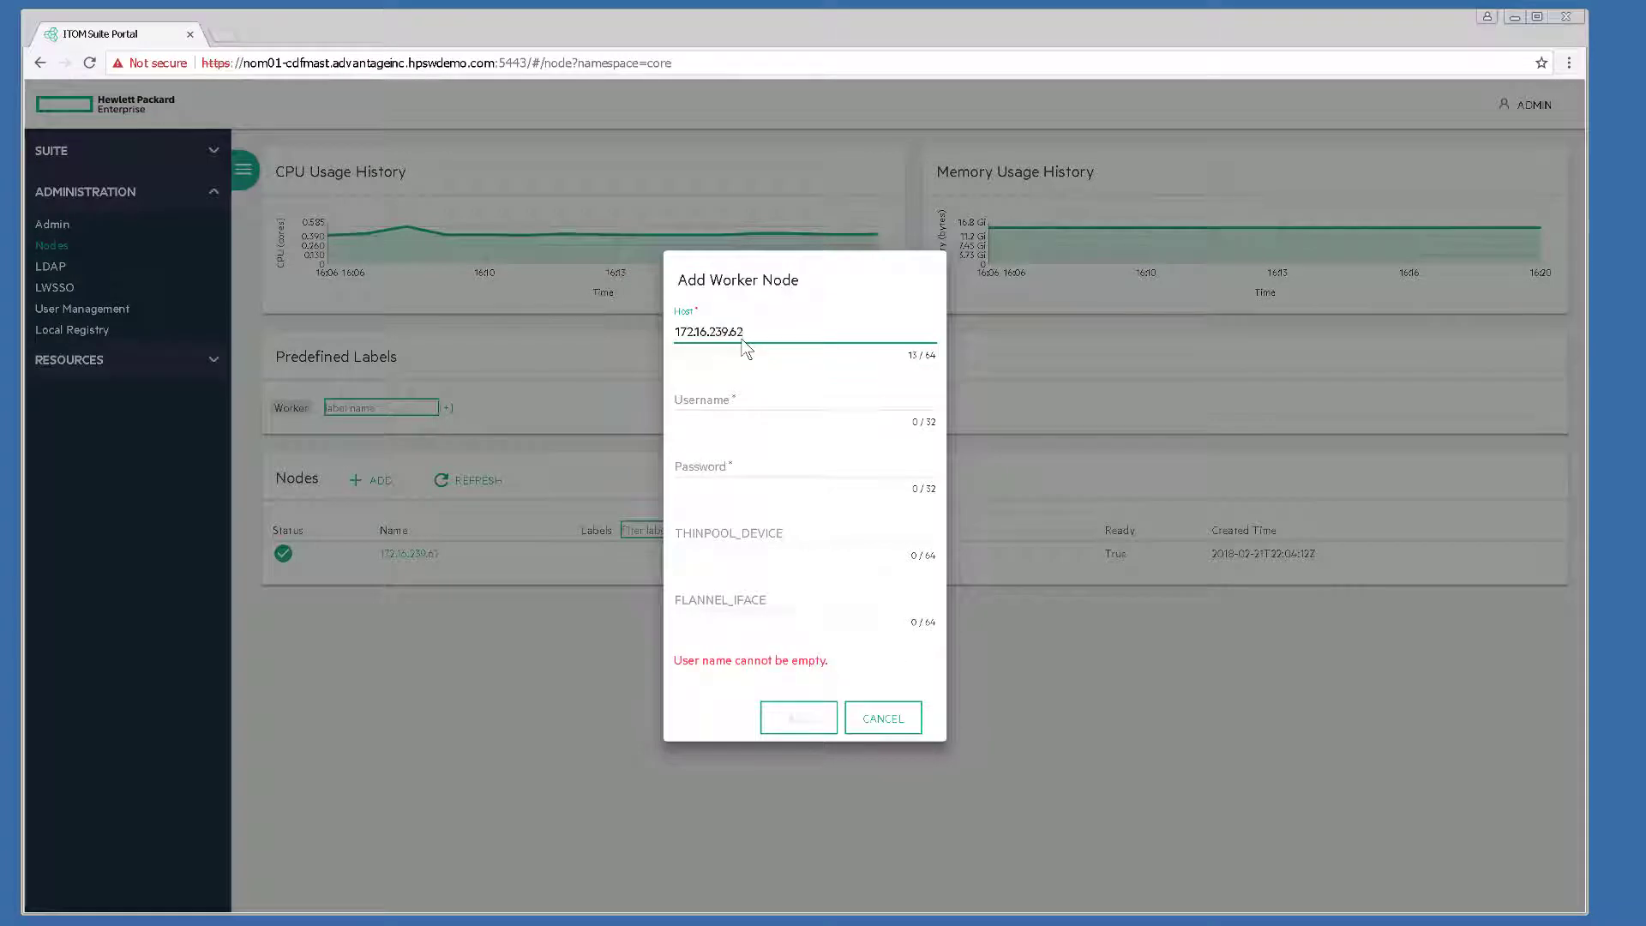
pyautogui.press('Tab')
pyautogui.write('root')
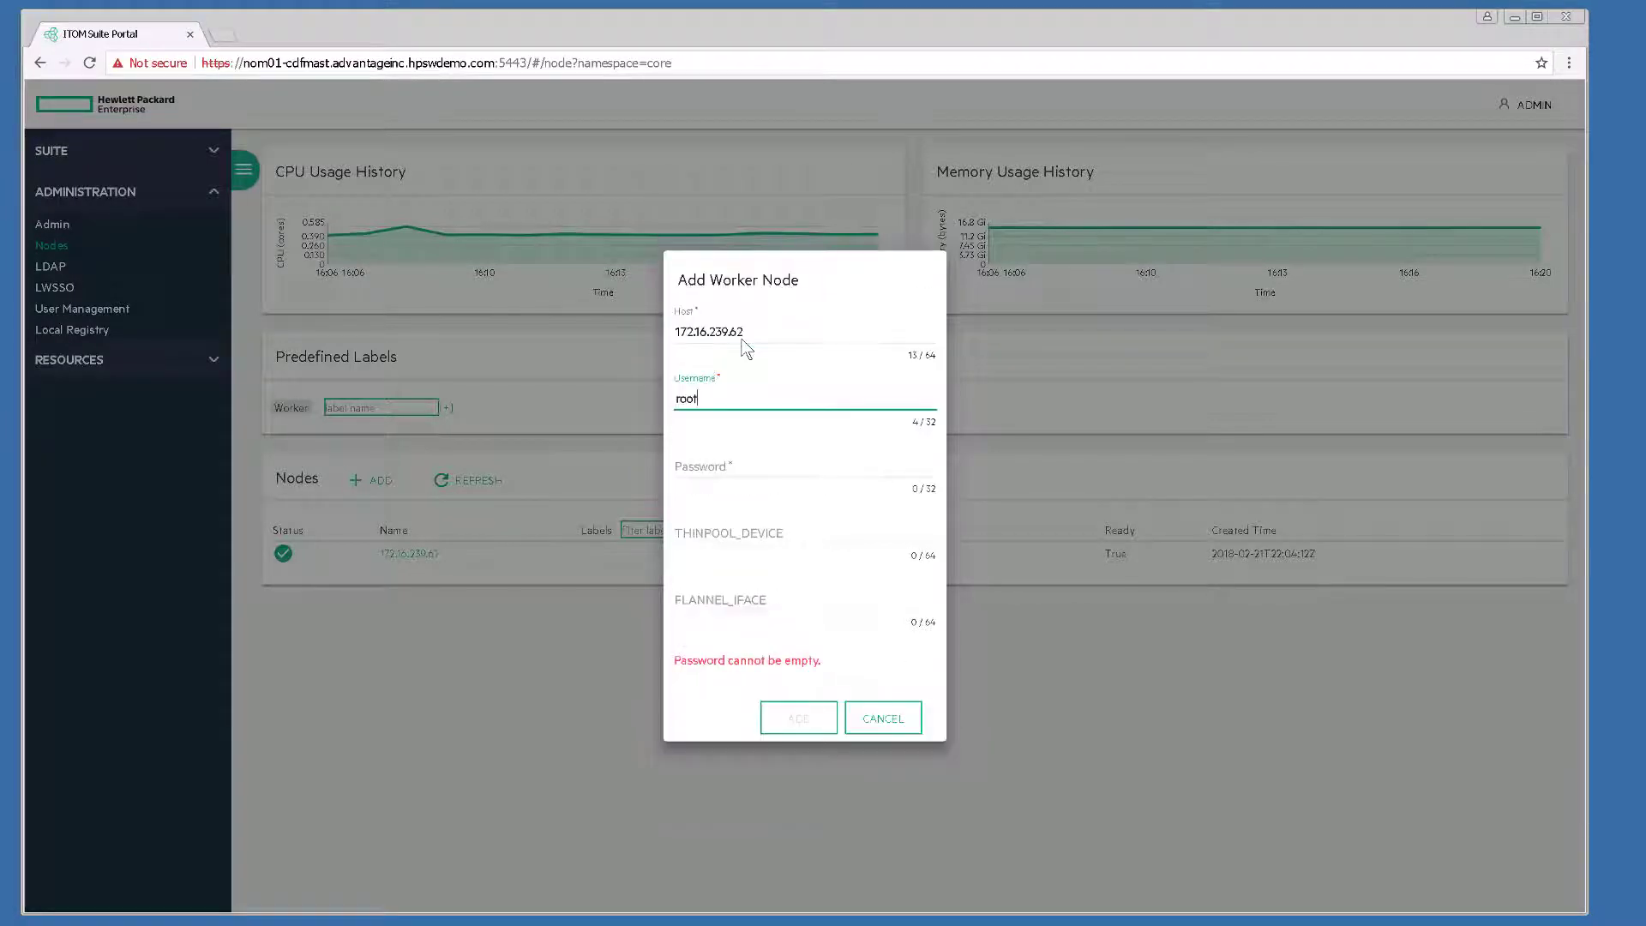
pyautogui.press('Tab')
pyautogui.write('••••••••••')
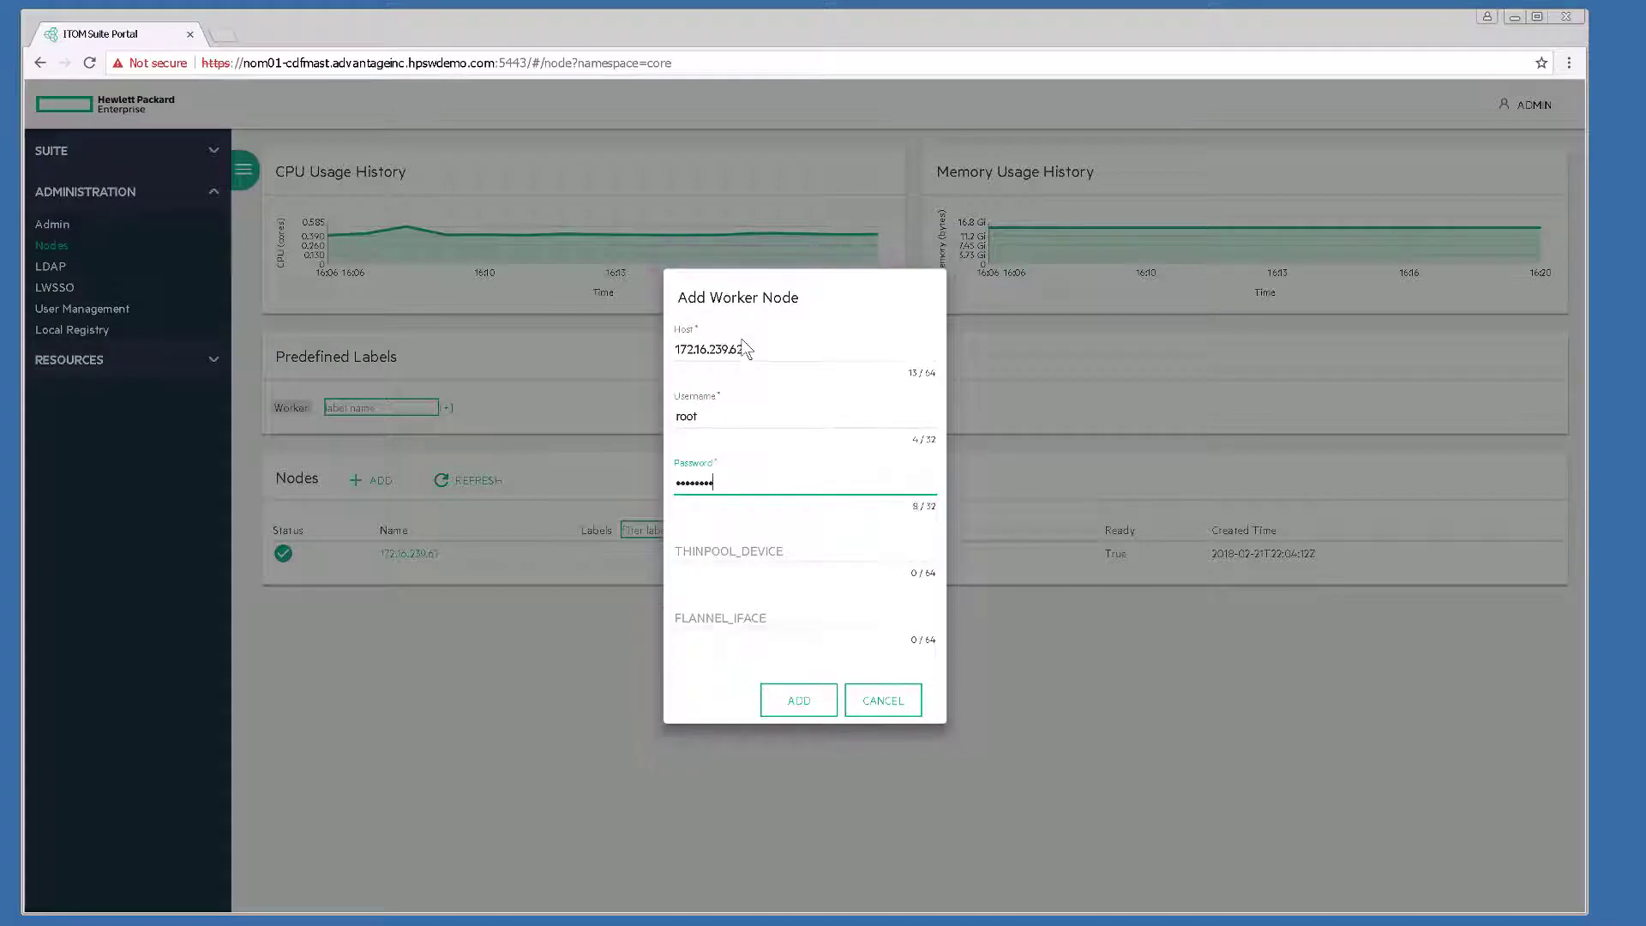
pyautogui.press('Return')
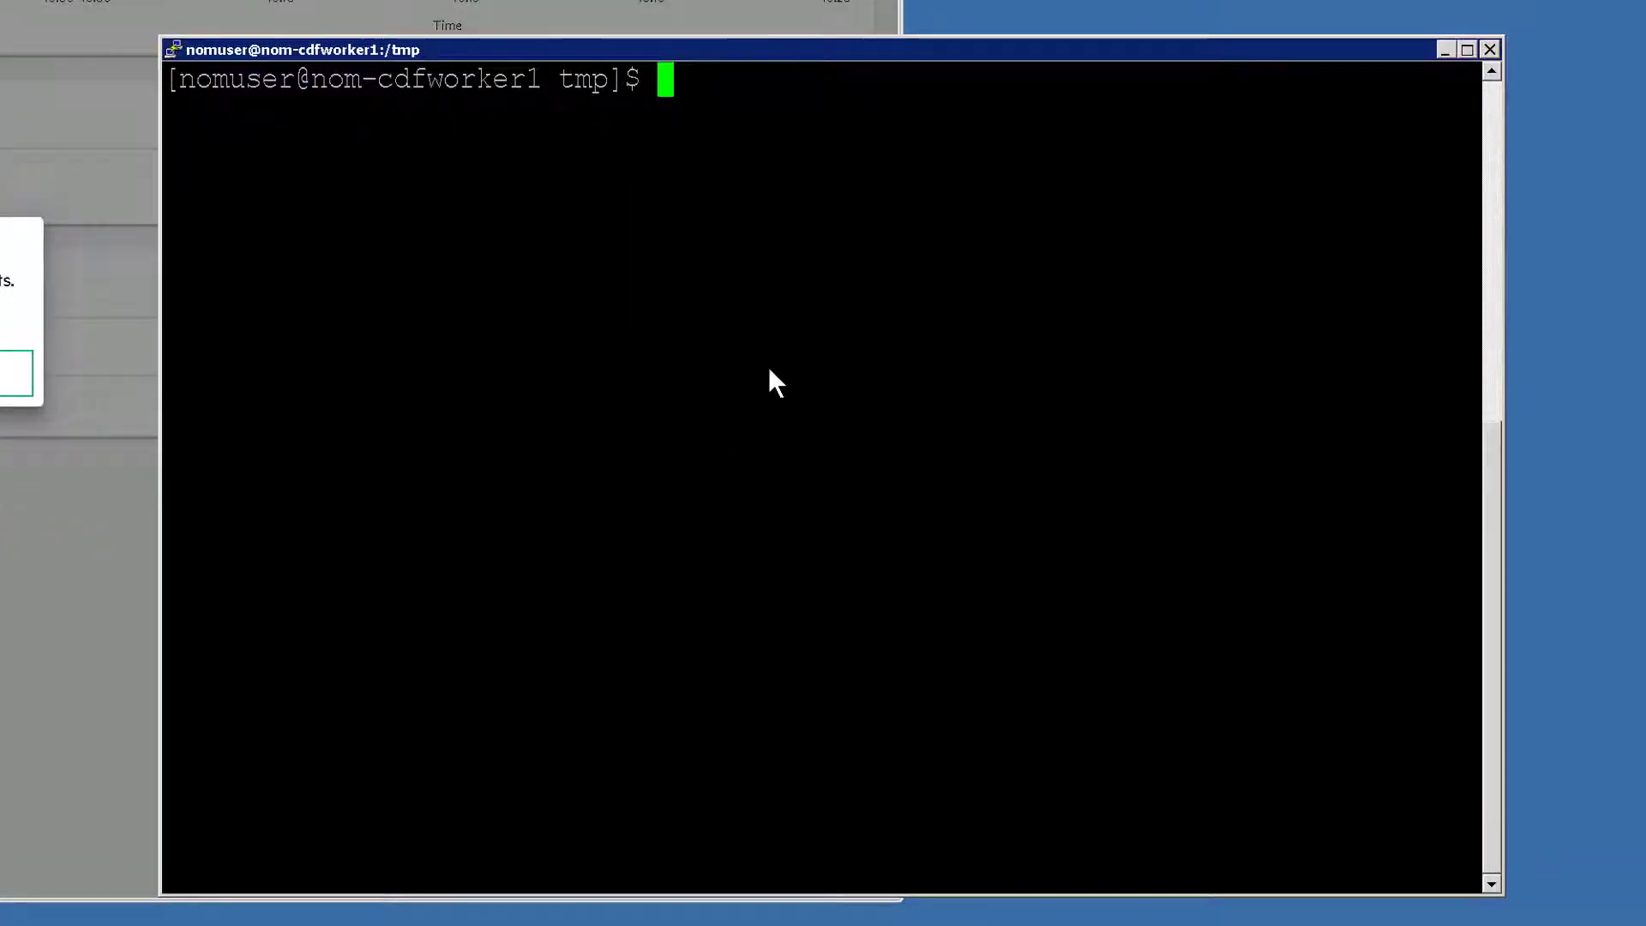
pyautogui.write('tai')
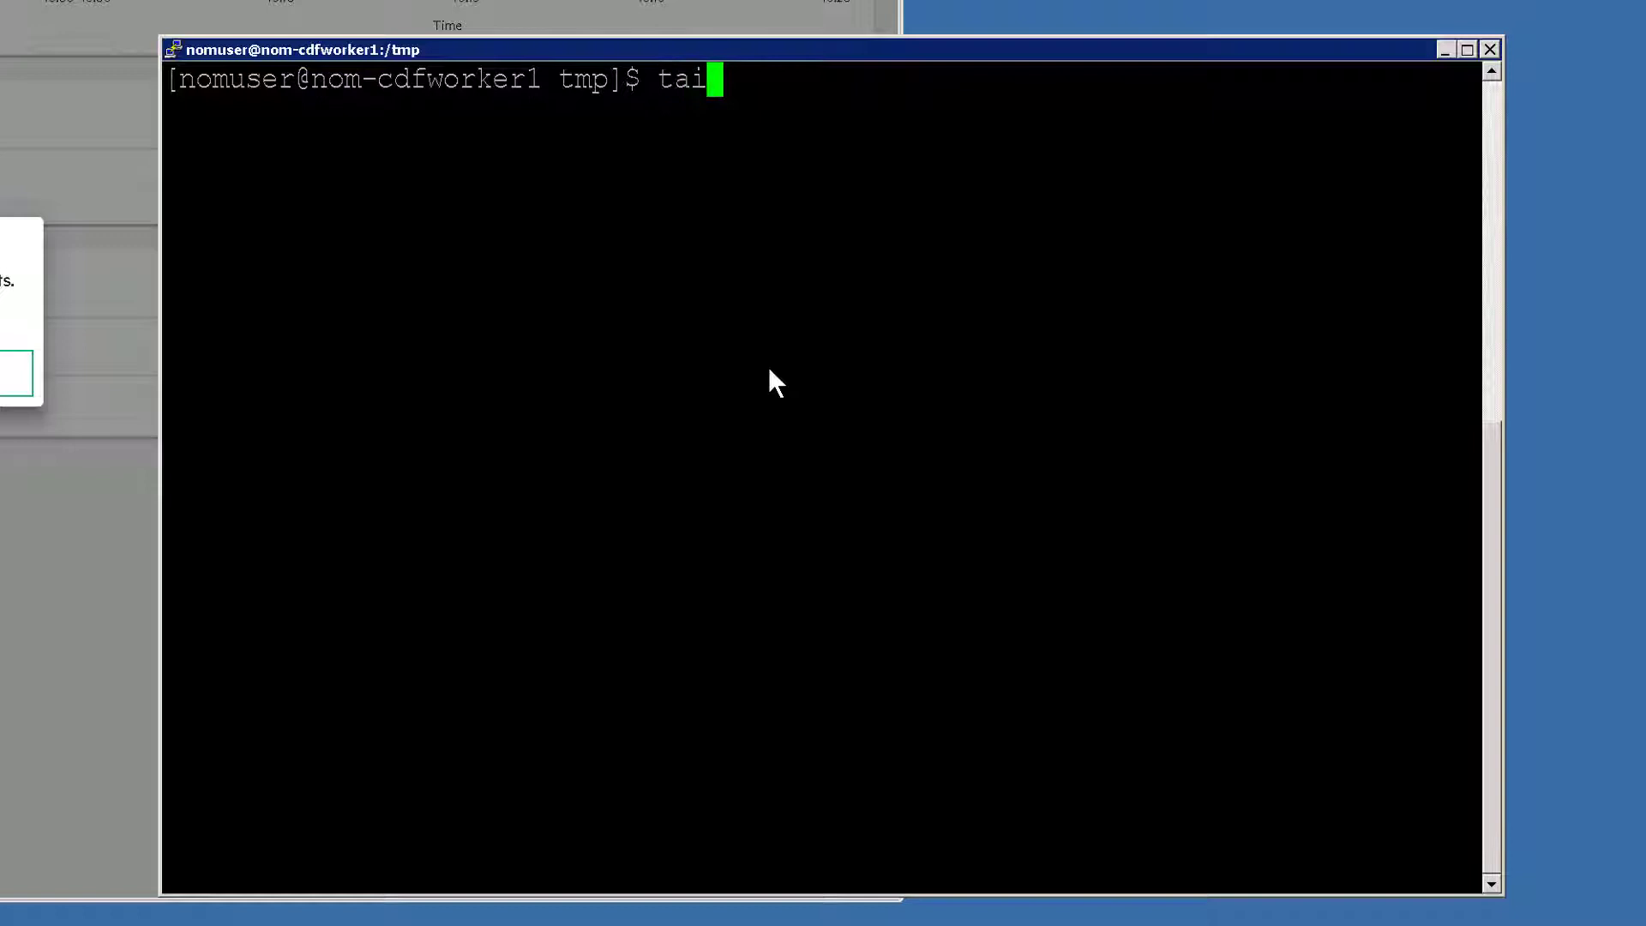
pyautogui.write('l inst')
# Tail the worker's install log, then minimize PuTTY.
pyautogui.press('Tab')
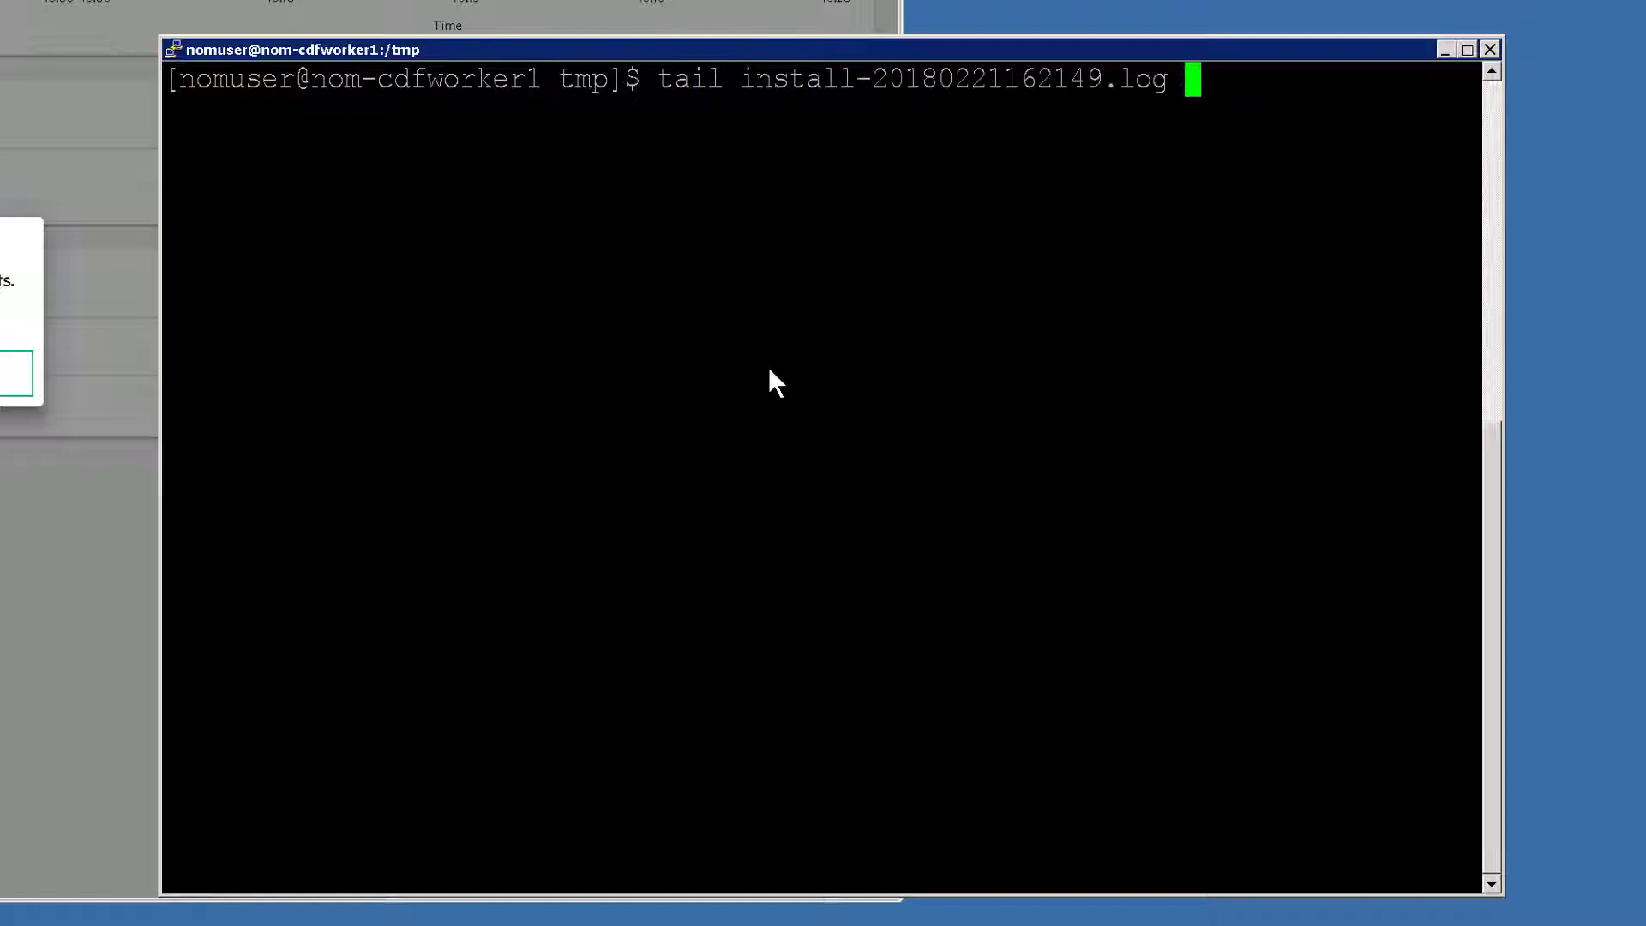
pyautogui.press('Return')
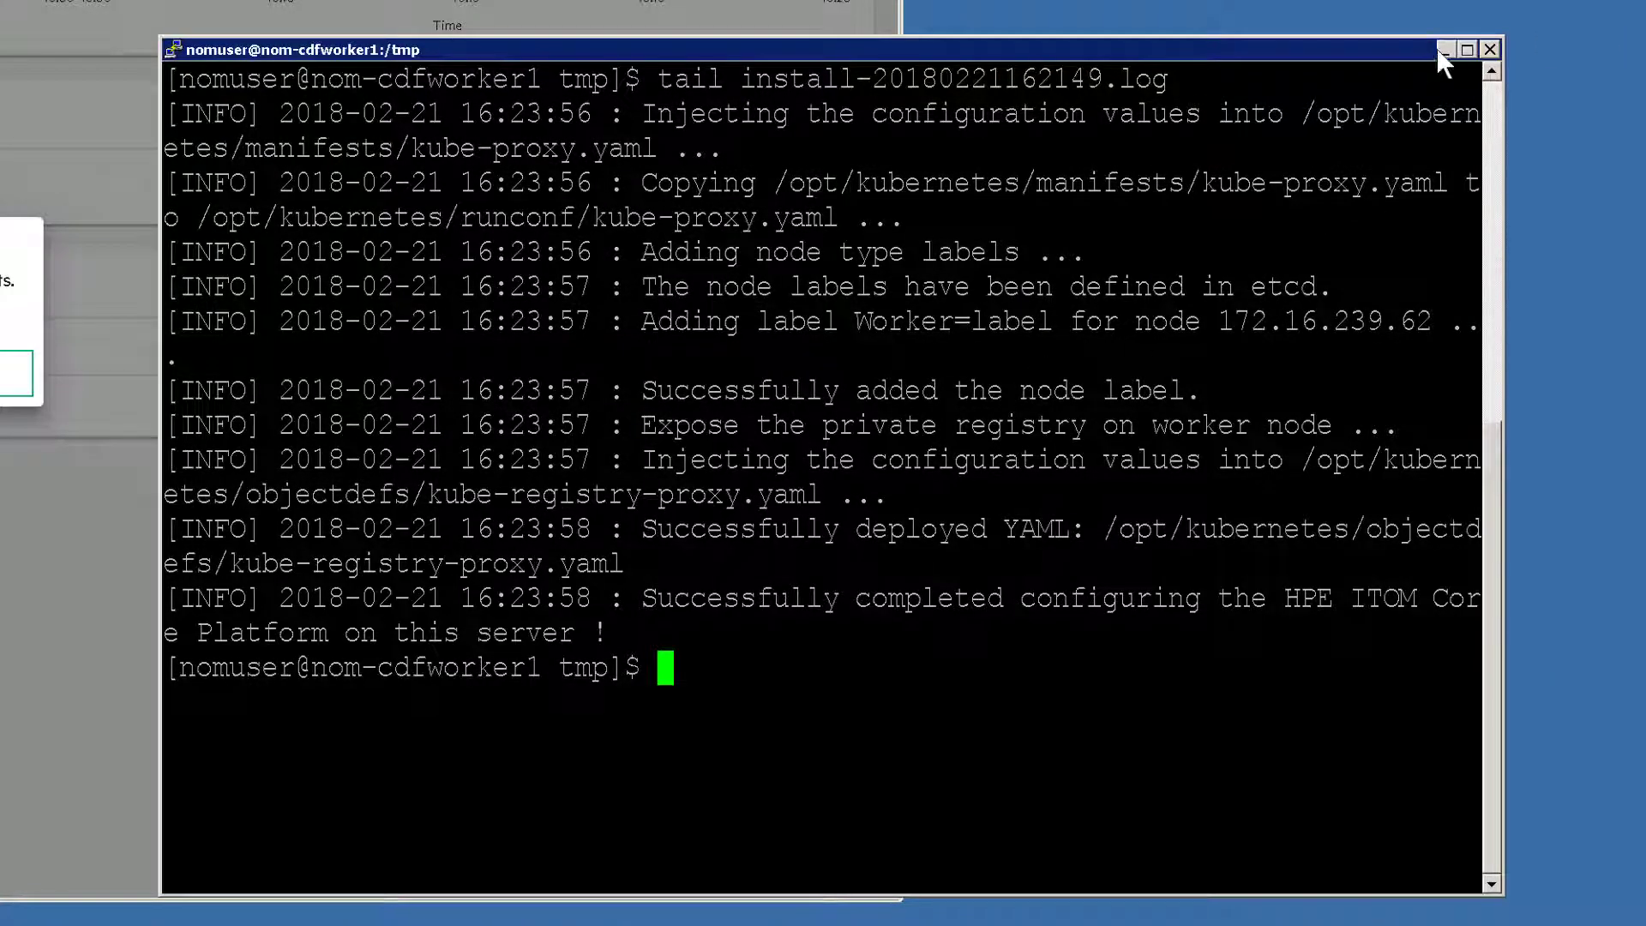
pyautogui.click(1446, 50)
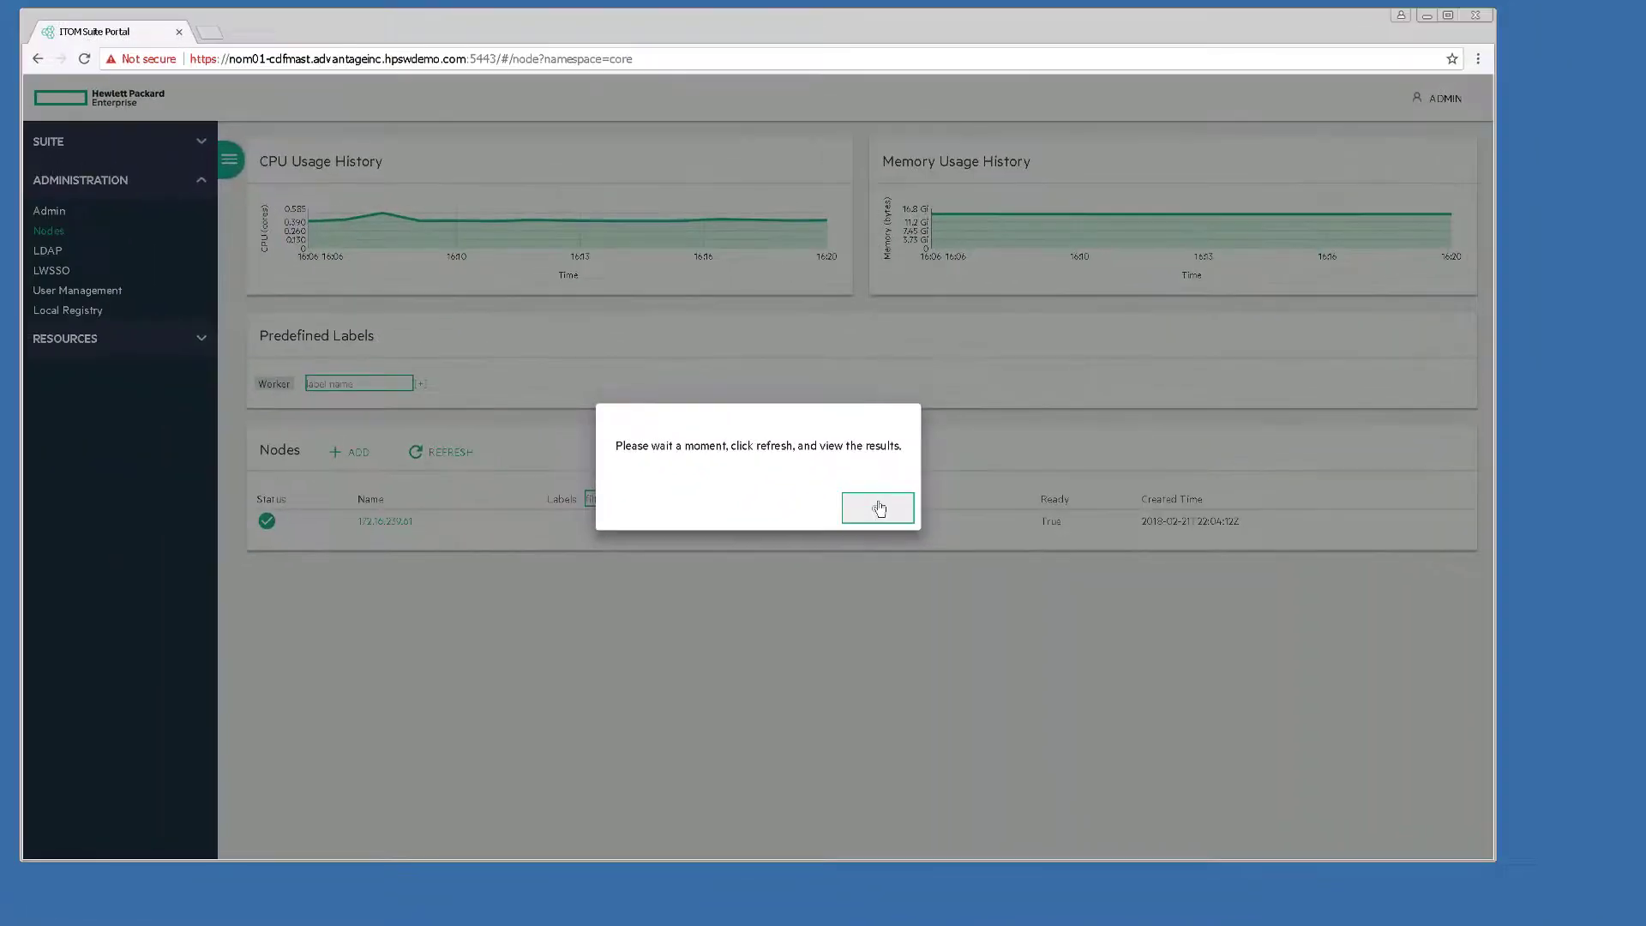
# Dismiss the 'Please wait' notice in the portal.
pyautogui.click(880, 509)
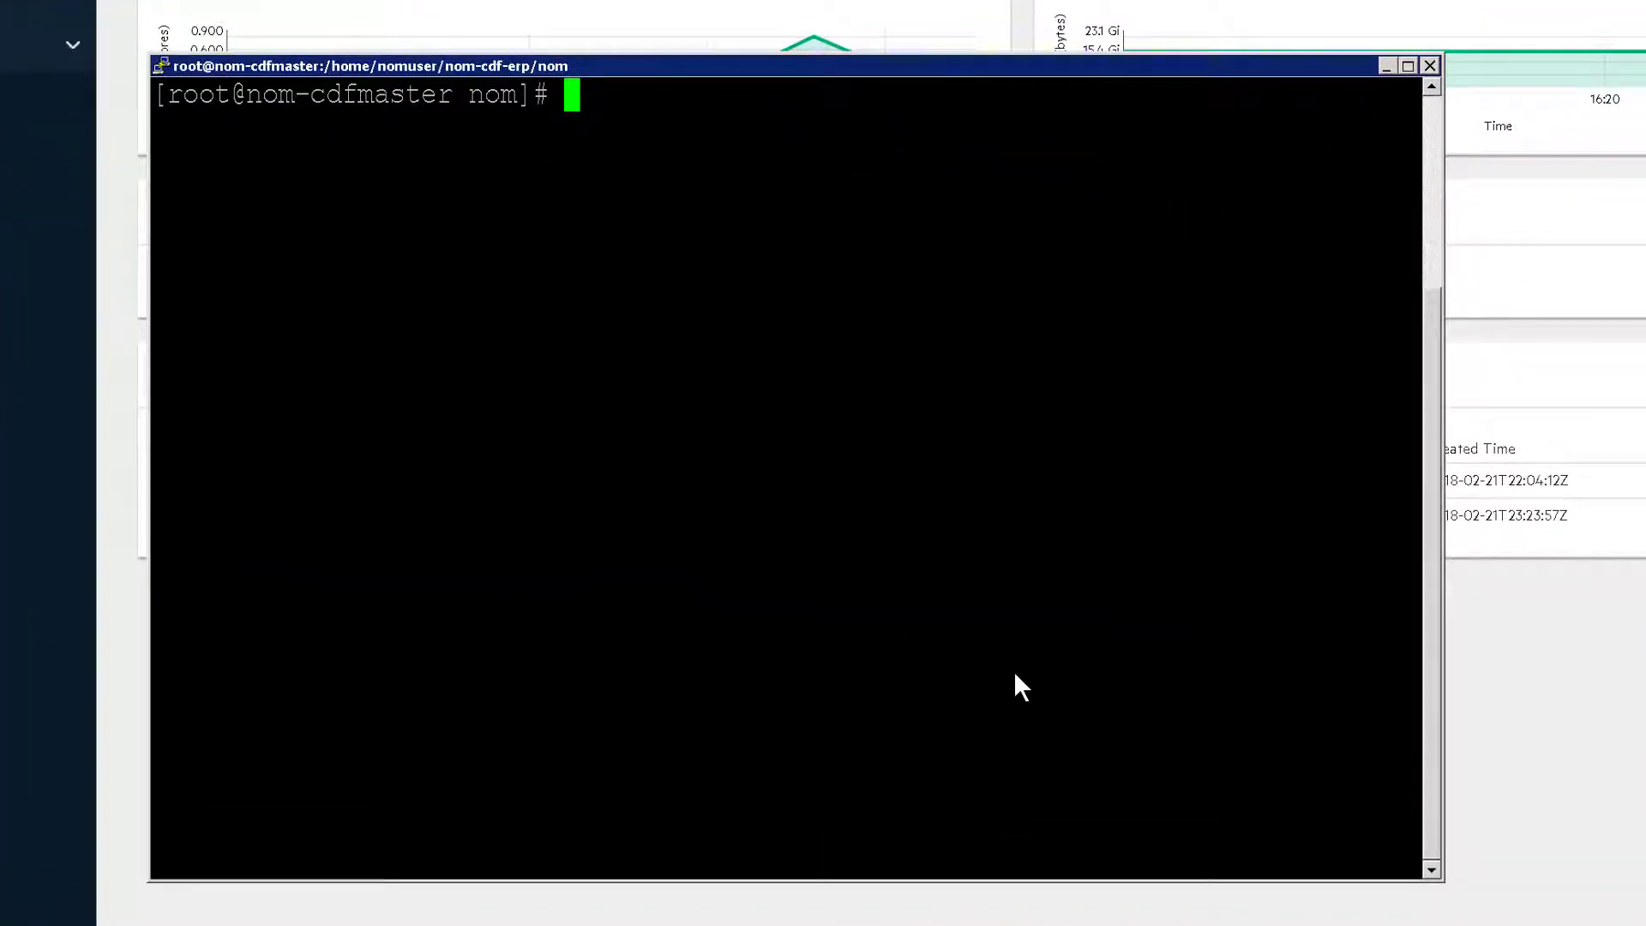
pyautogui.write('cd ')
pyautogui.write('/home/nomuser/nom-cdf')
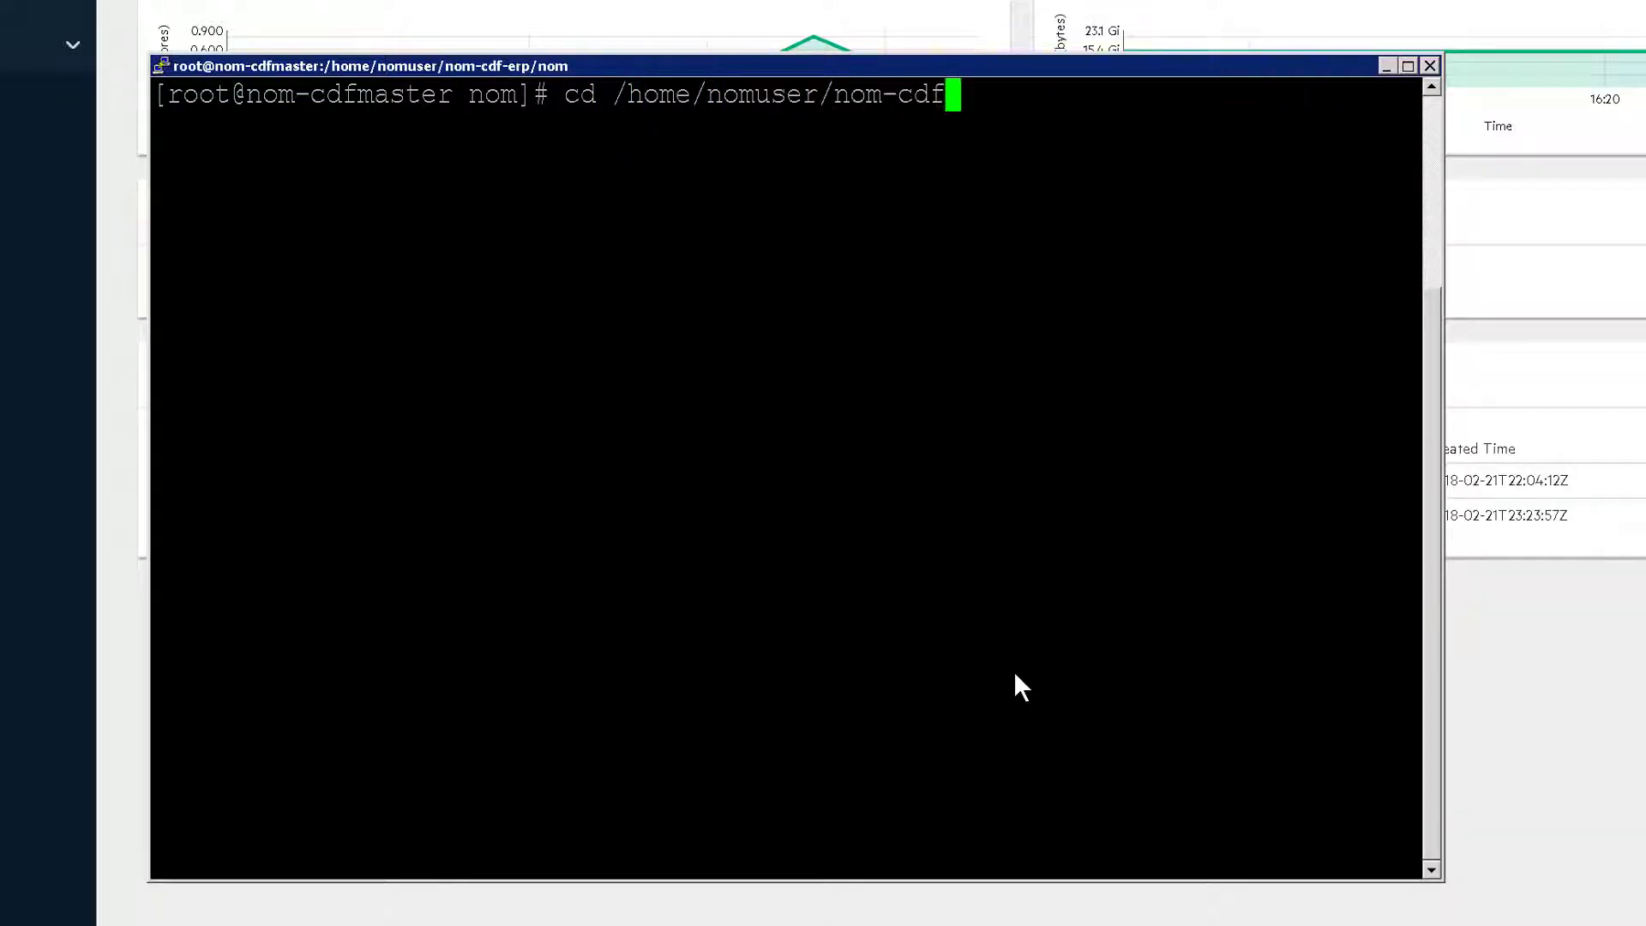
pyautogui.write('-erp/nom')
# In the nom folder, extract itom-nom-2017.11.RC1.tar with tar -xvf and list the results.
pyautogui.press('Return')
pyautogui.write('ls')
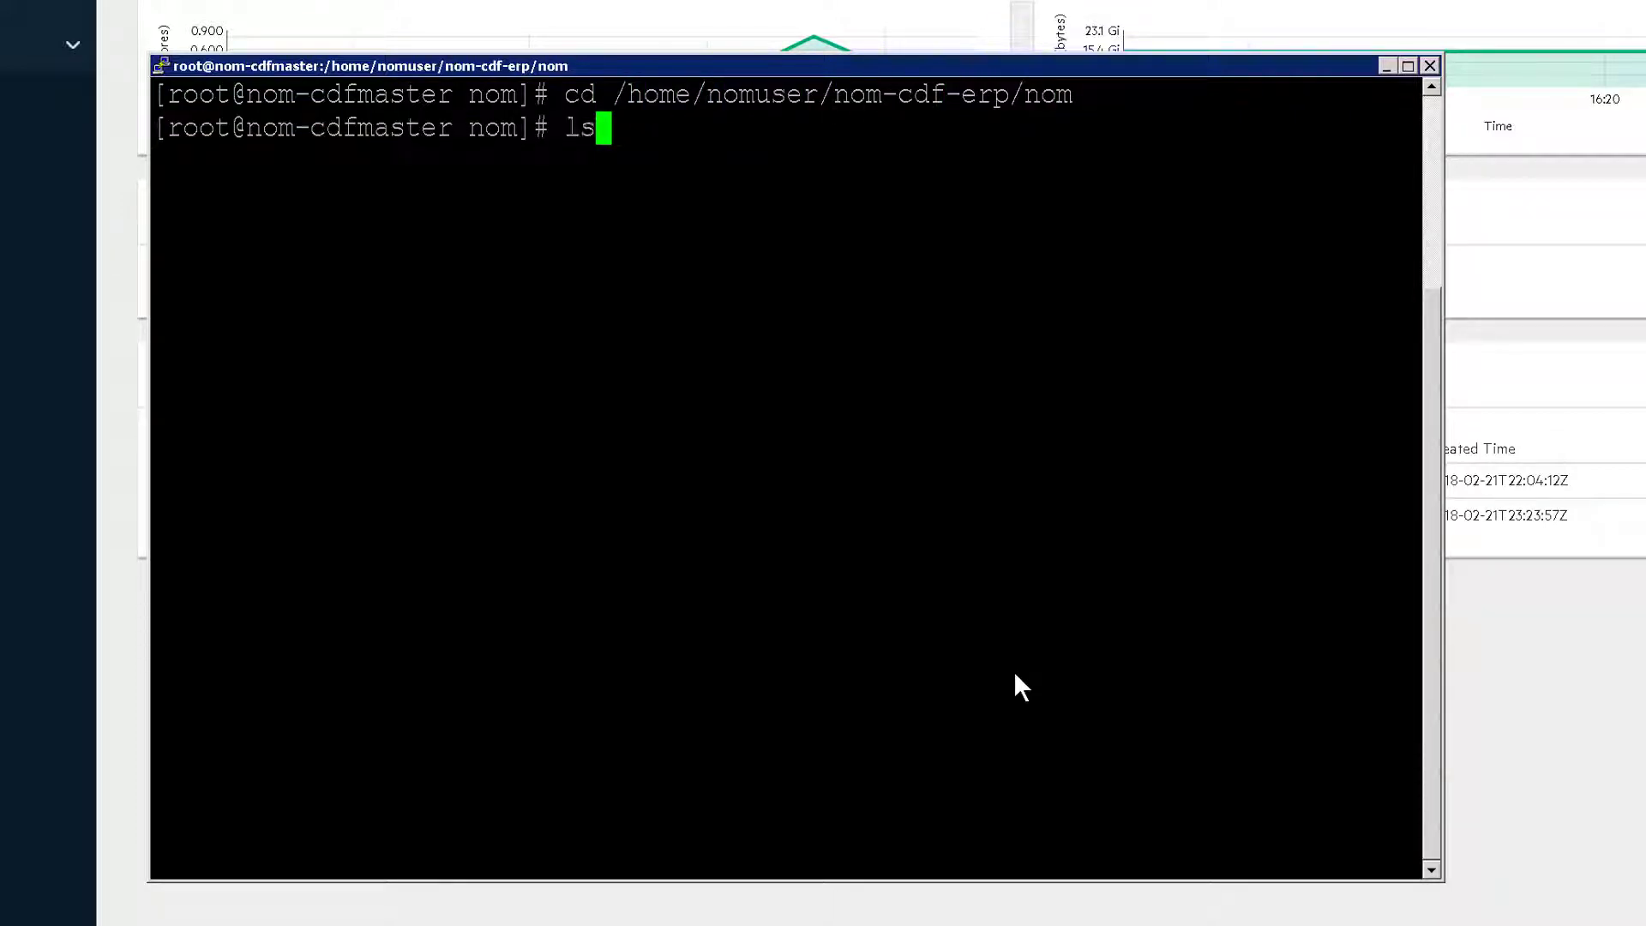
pyautogui.press('Return')
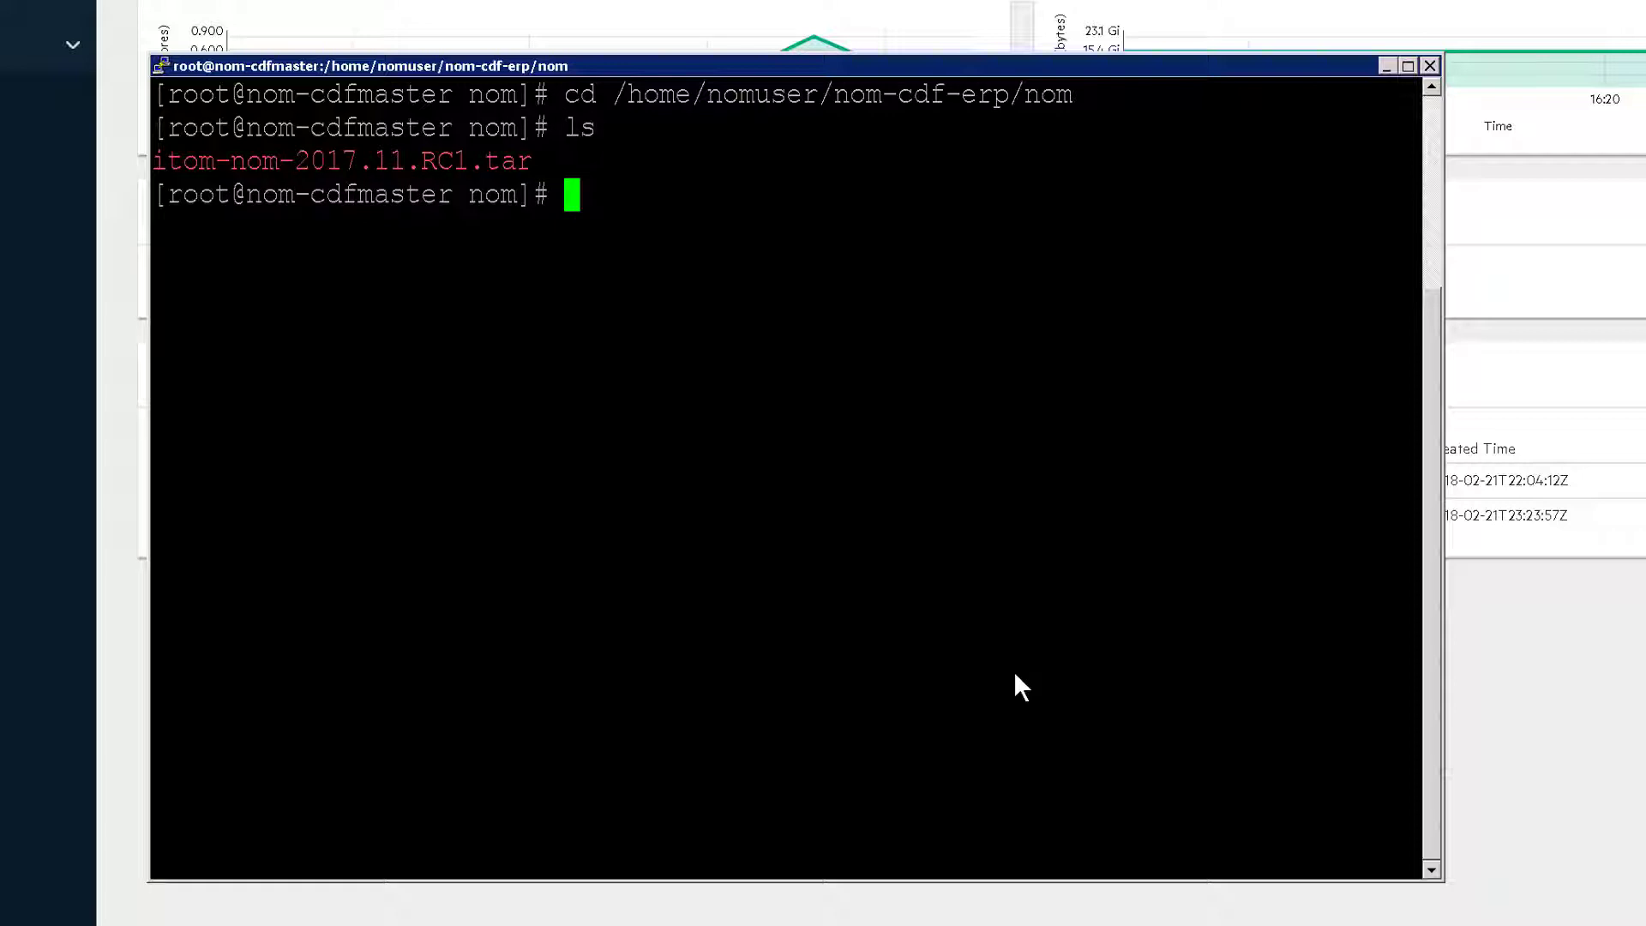
pyautogui.write('tar -xvf itom-nom-')
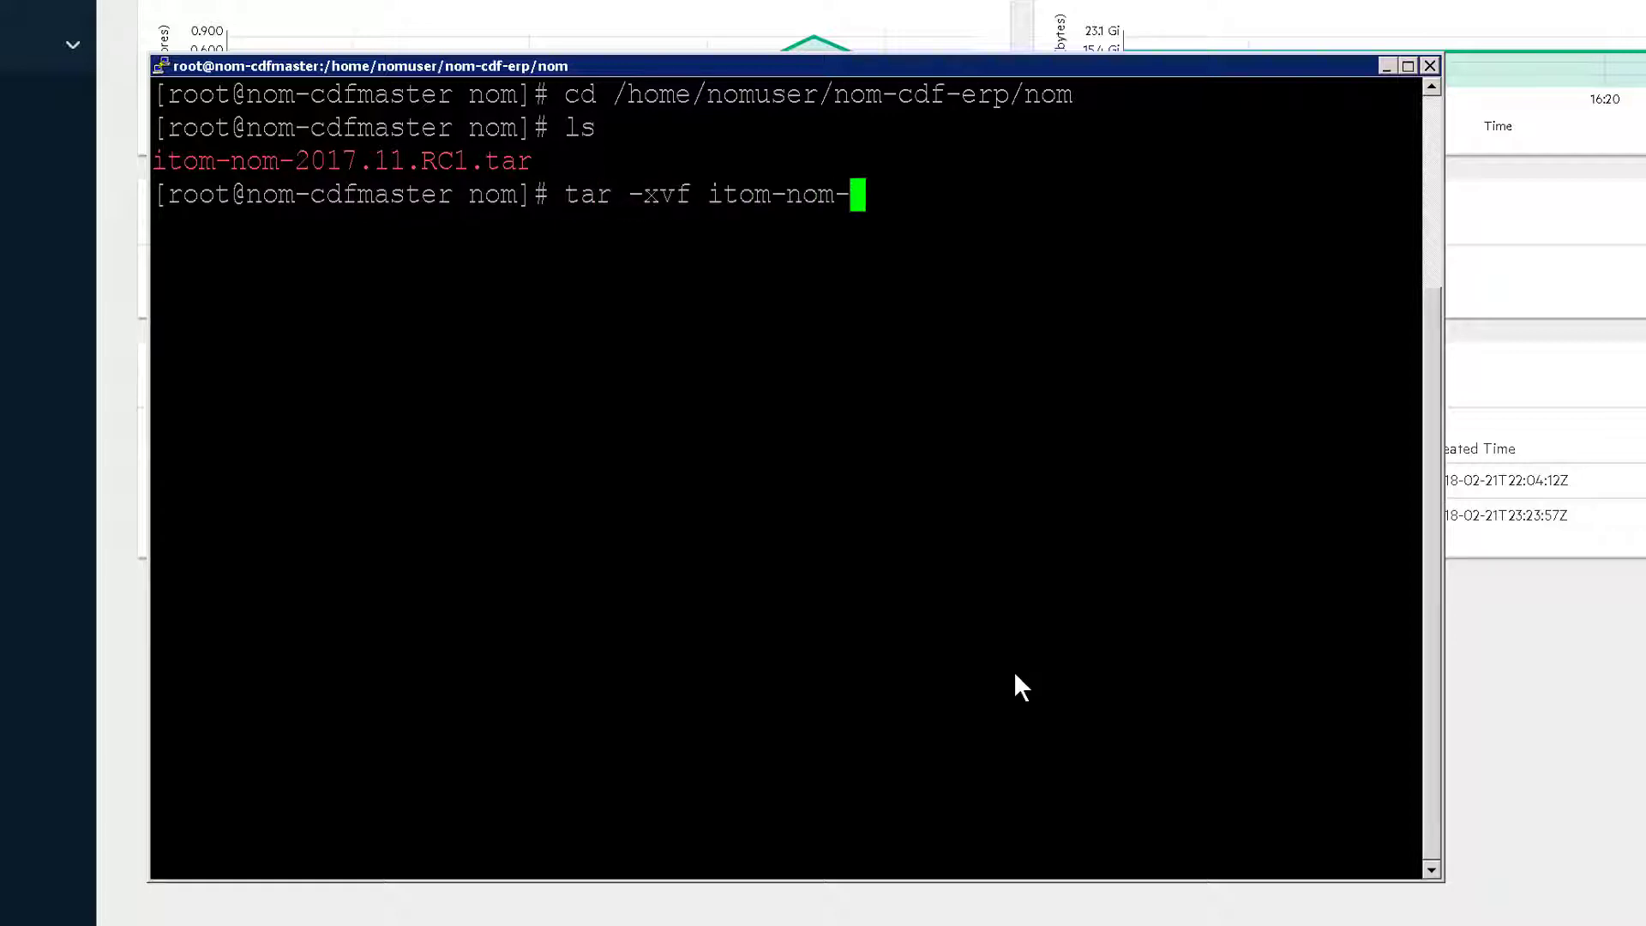
pyautogui.write('2017.11.RC1.tar')
pyautogui.press('Return')
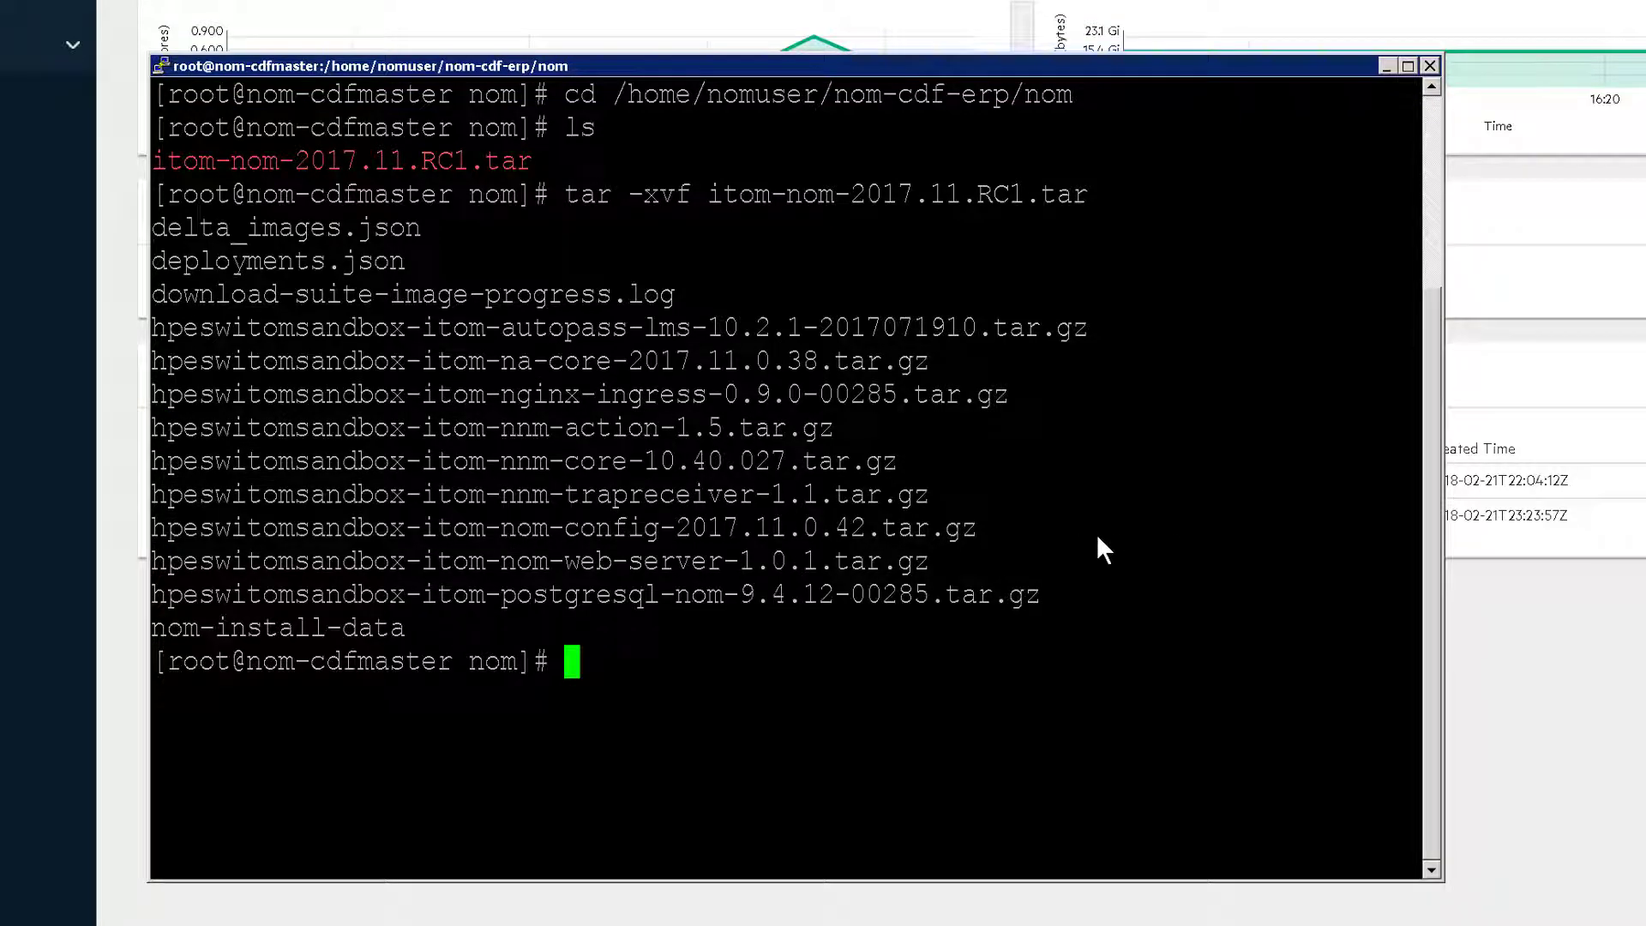
pyautogui.write('ls')
pyautogui.press('Return')
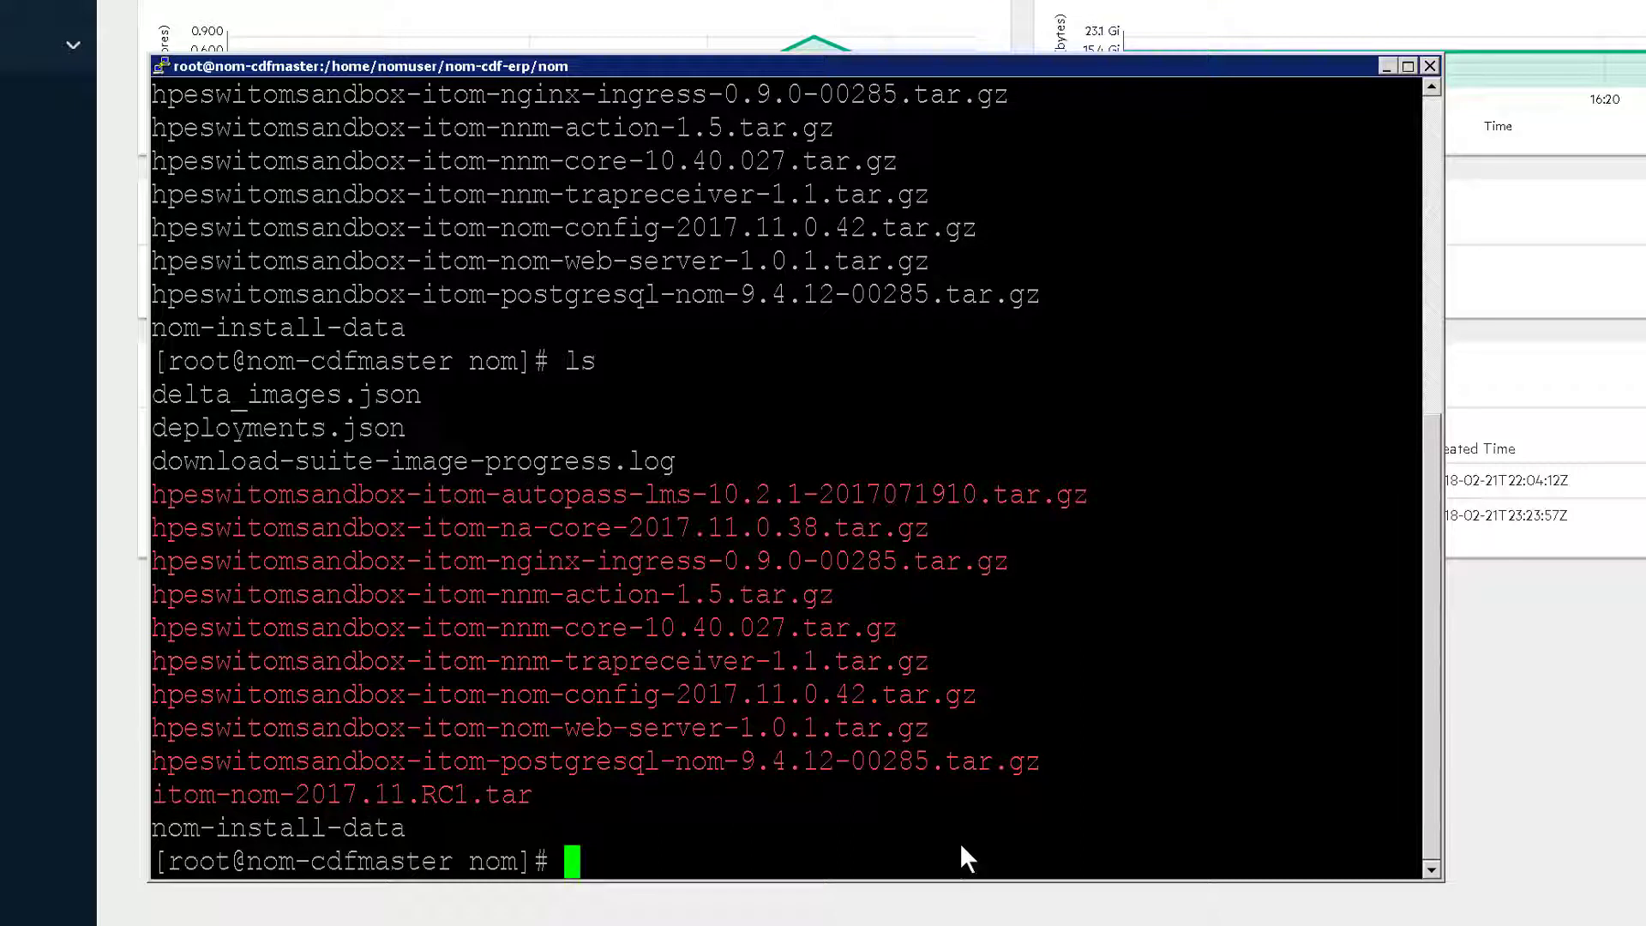
pyautogui.write('cd /opt/kubernetes/scripts')
# From the Kubernetes scripts directory, run uploadimages.sh -s nom -d /home/nomuser/nom-cdf-erp/nom.
pyautogui.press('Return')
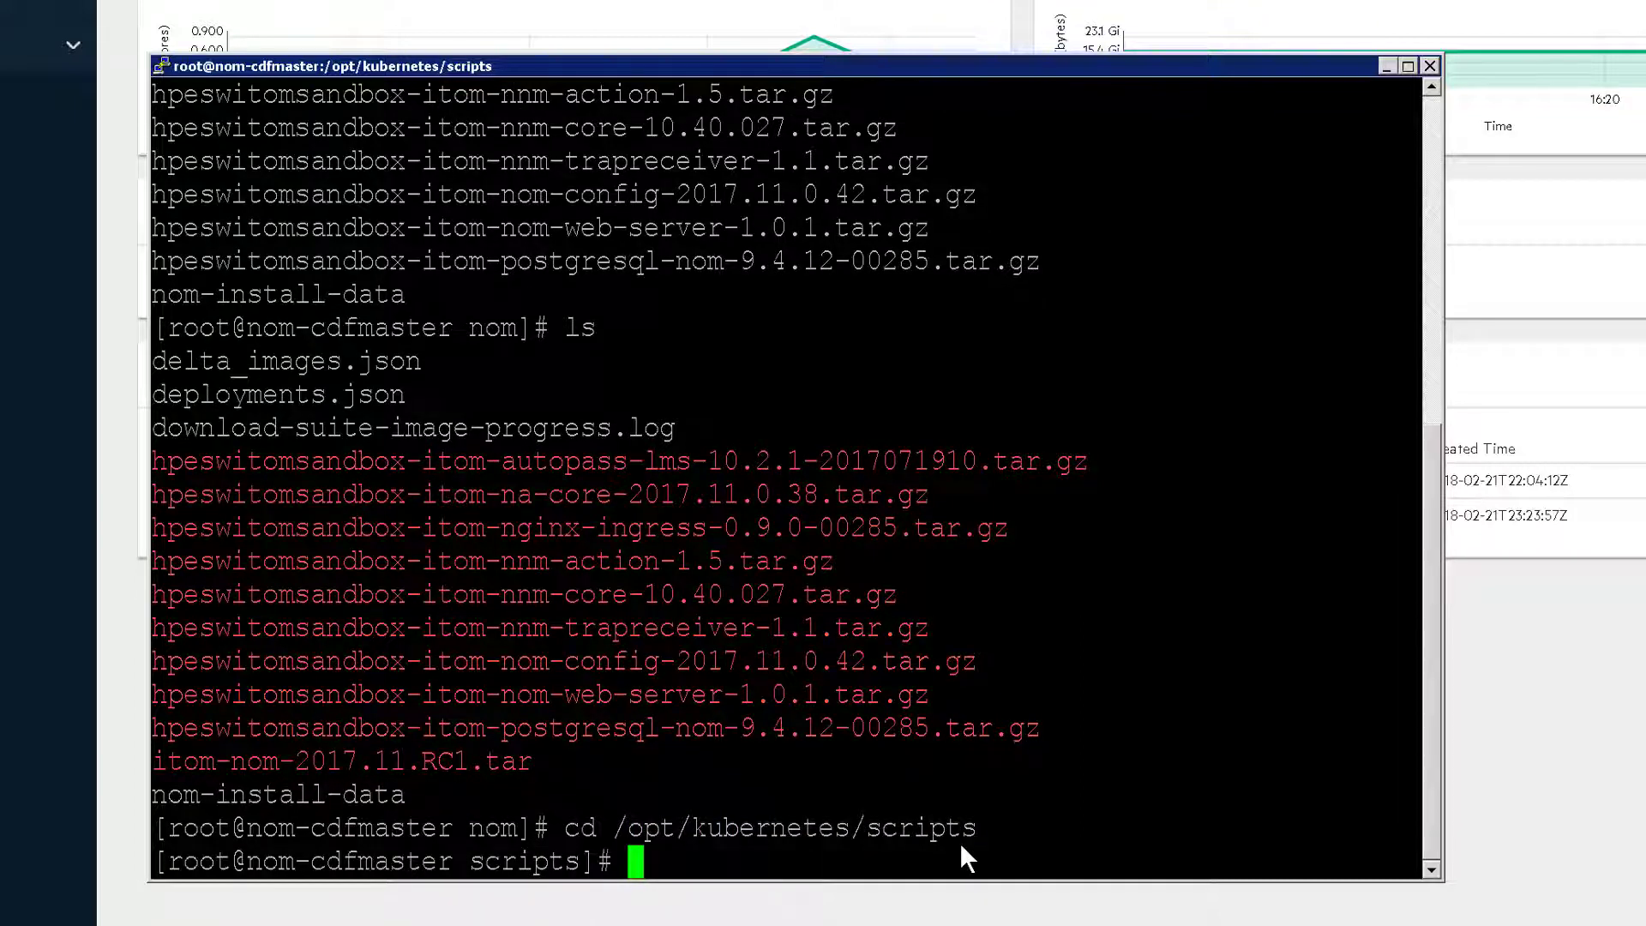
pyautogui.write('./')
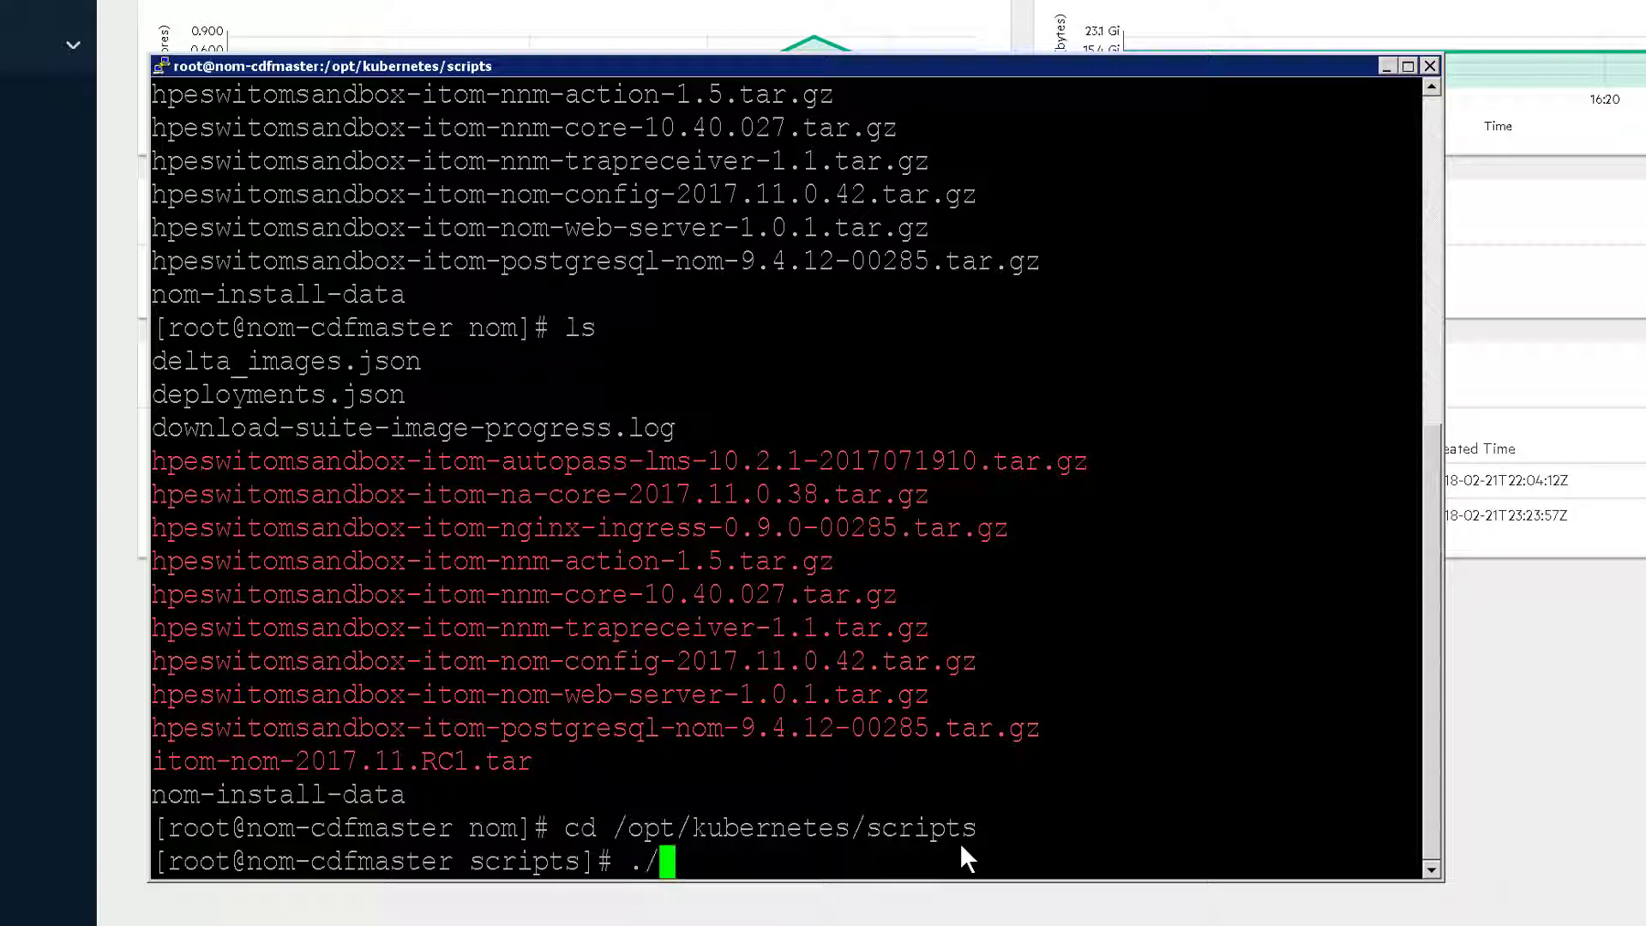
pyautogui.write('uploadimages.sh -s nom -d')
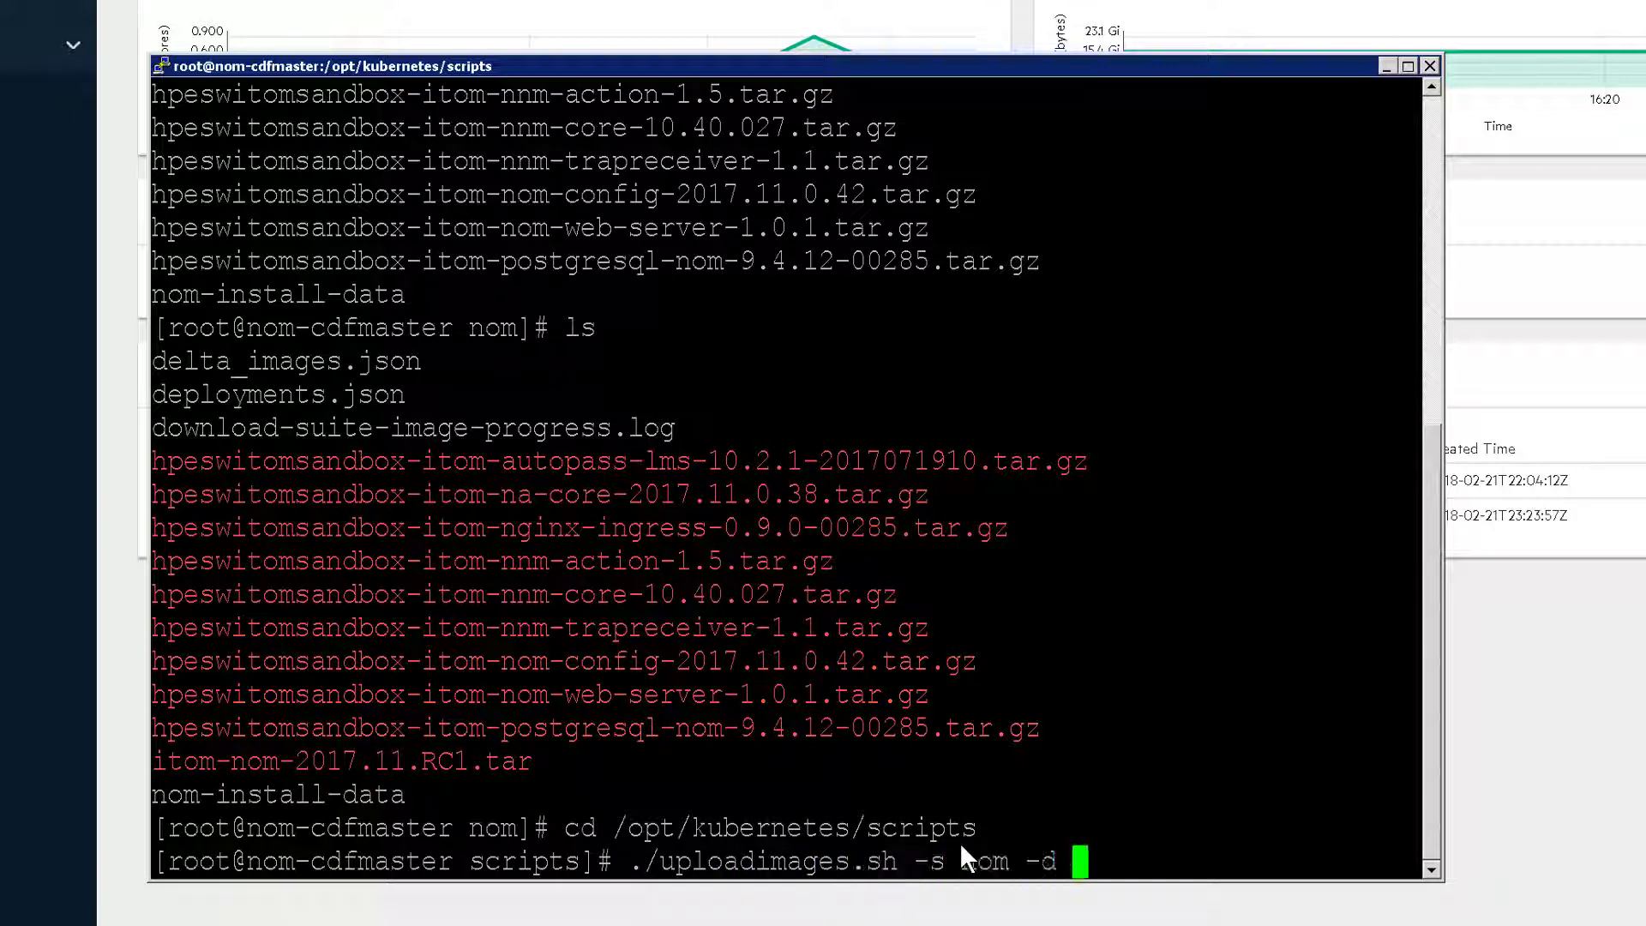
pyautogui.write(' /home/nomuser/nom-cdf-erp/nom')
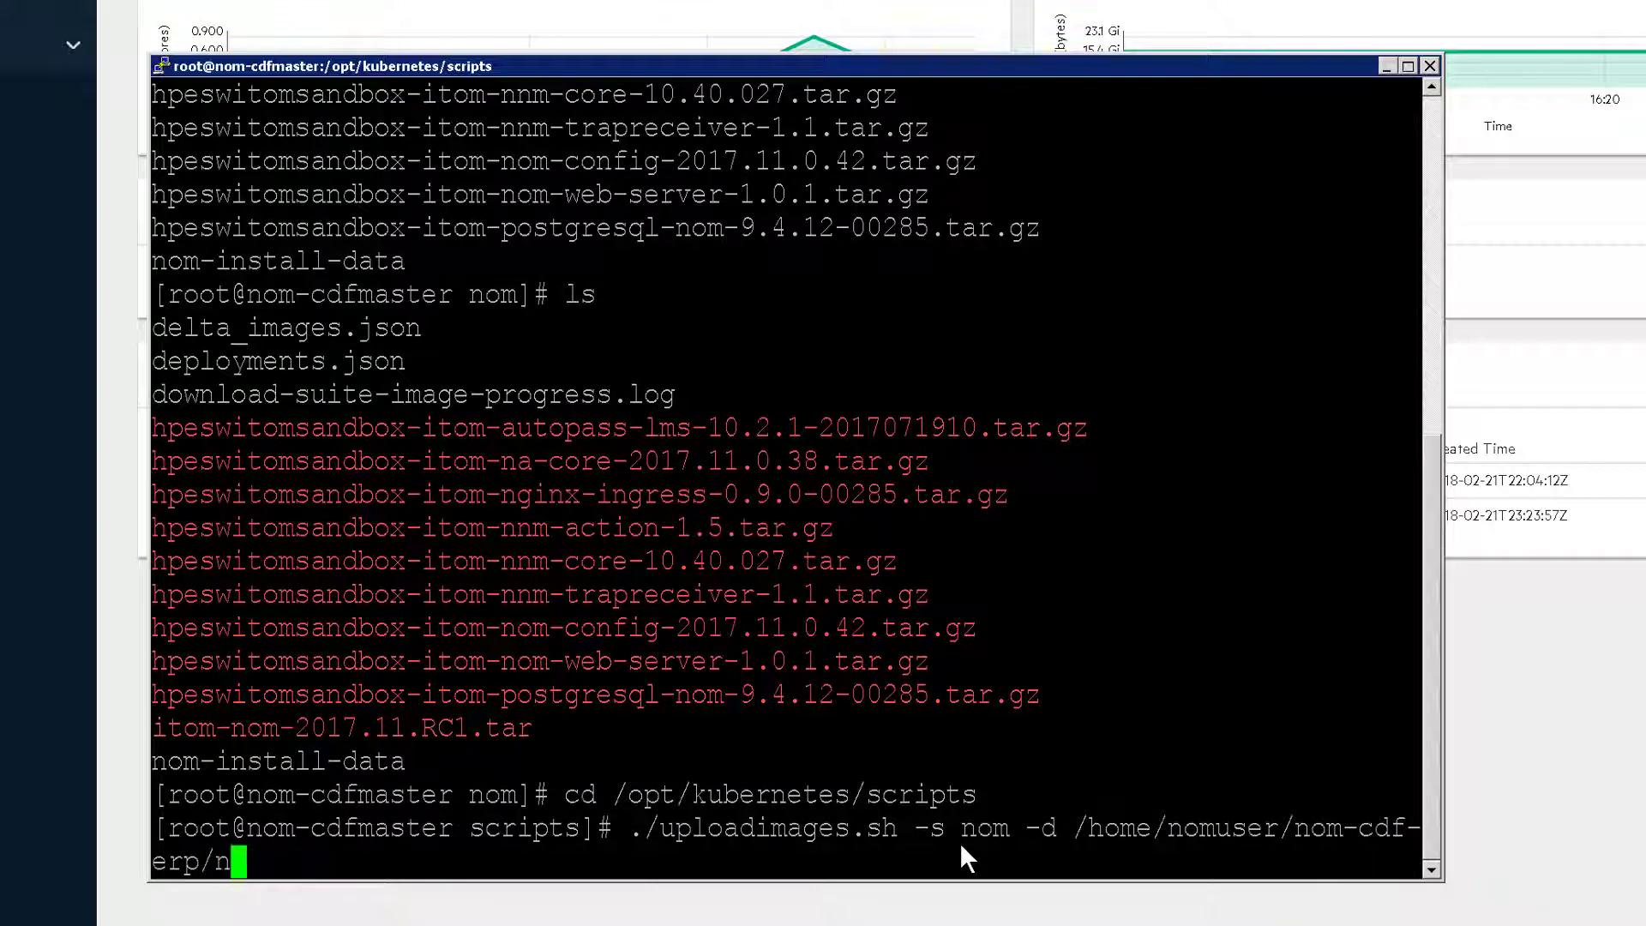
pyautogui.press('Return')
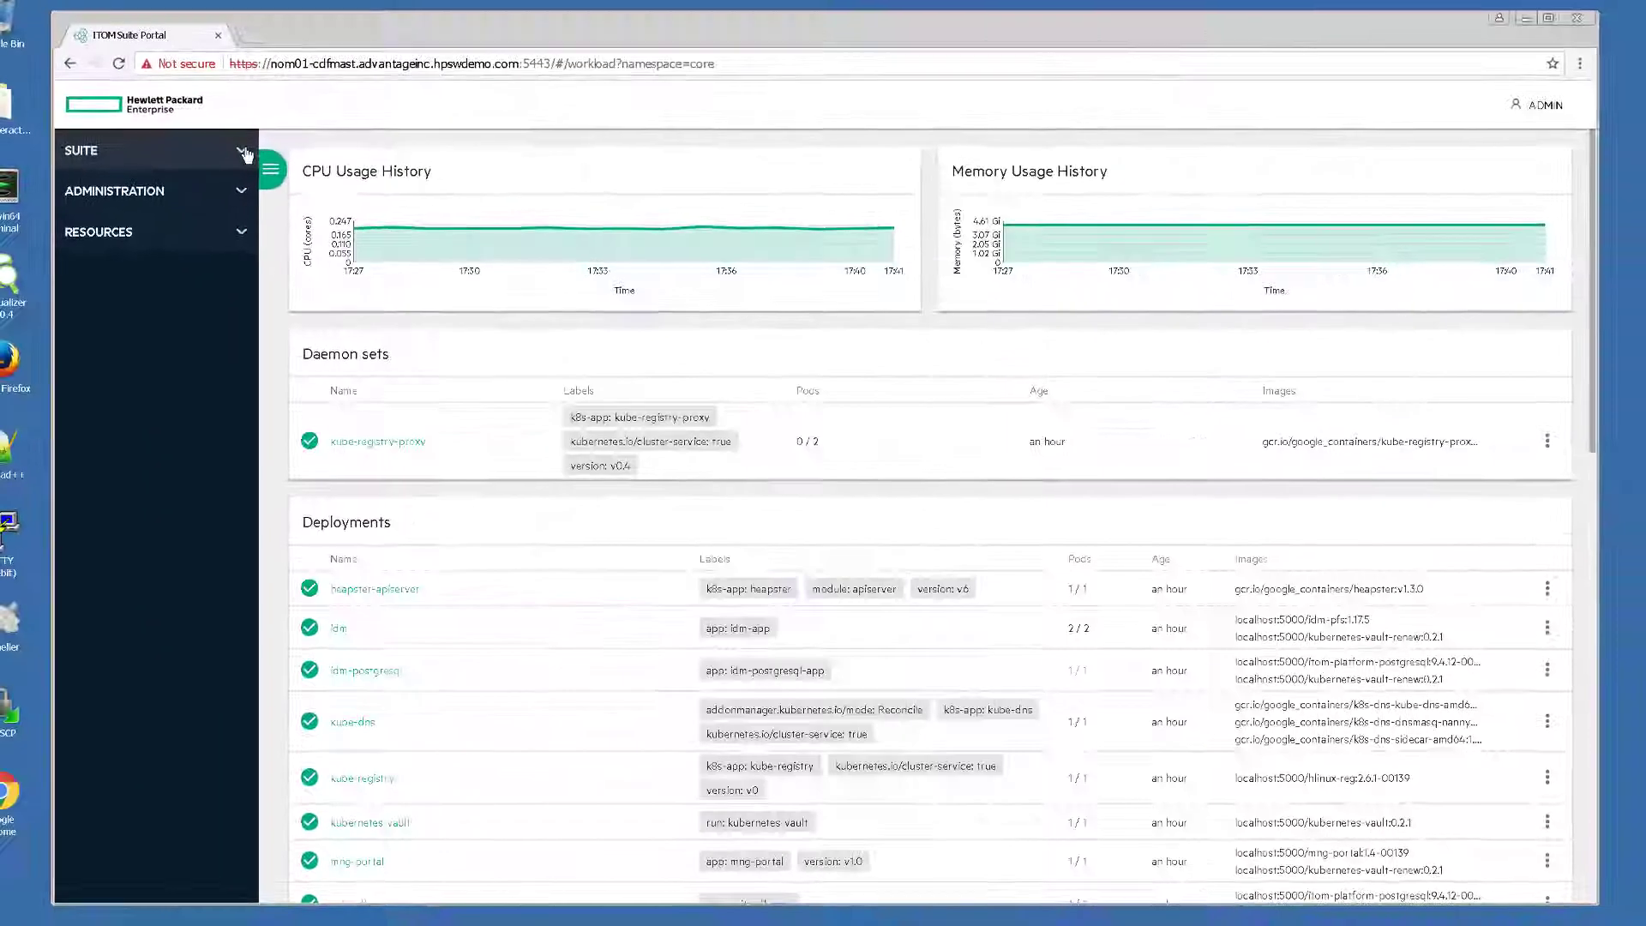
# Start the suite installation wizard, accept the licence, and pick NOM 2017.11 in Express edition.
pyautogui.click(244, 152)
pyautogui.click(93, 181)
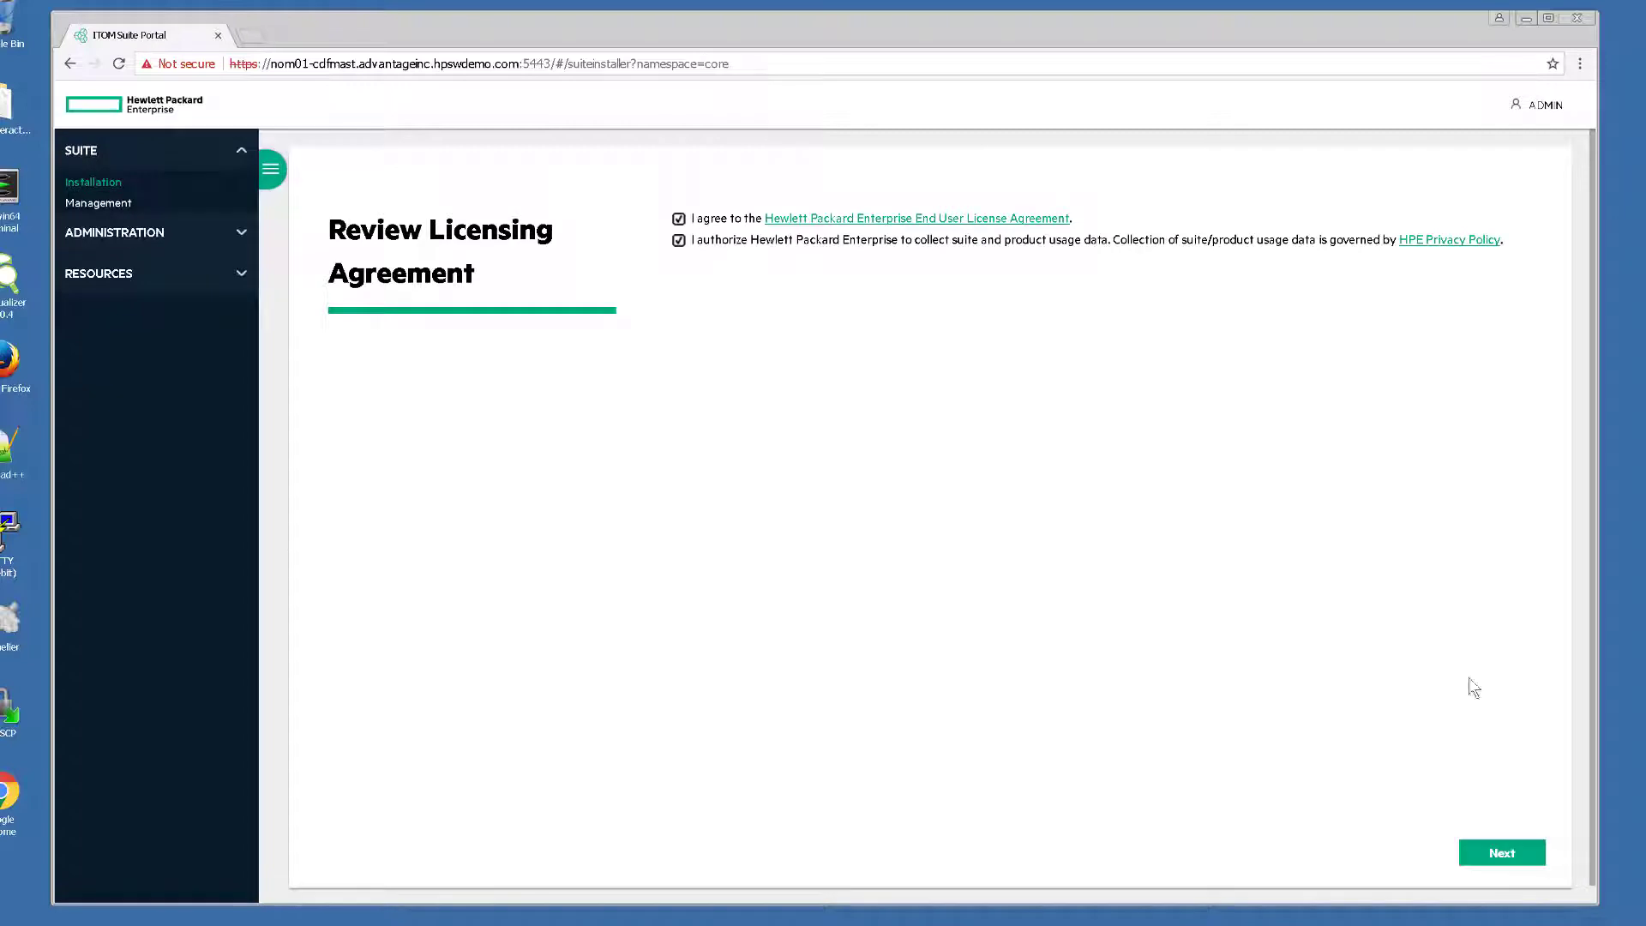
pyautogui.click(1502, 852)
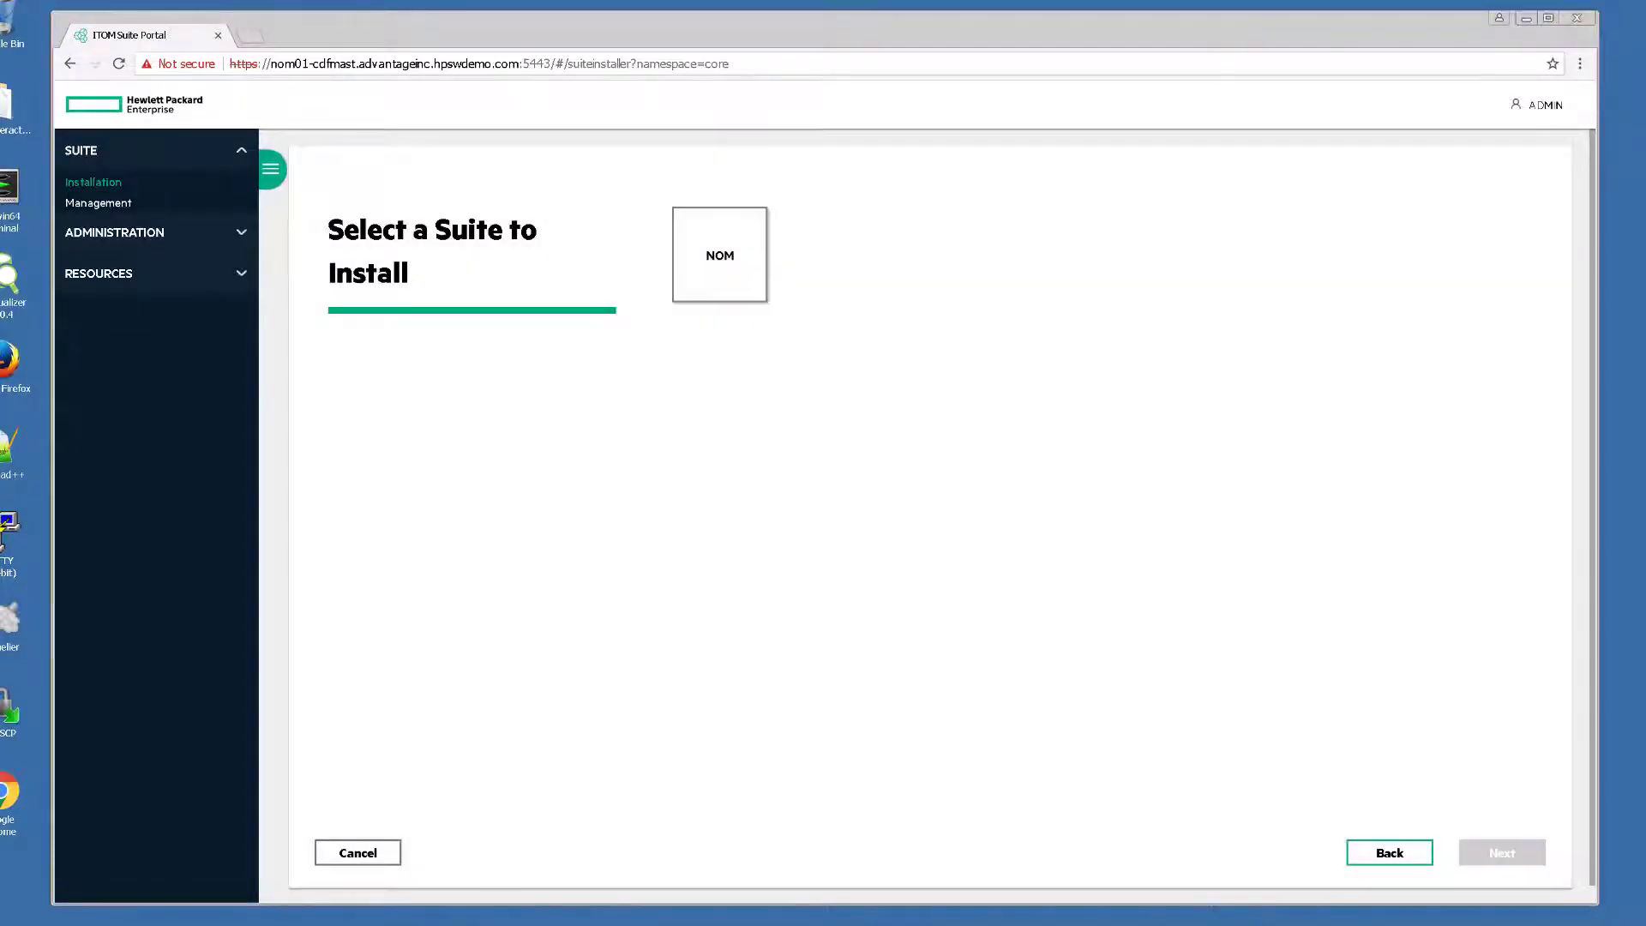
pyautogui.click(714, 261)
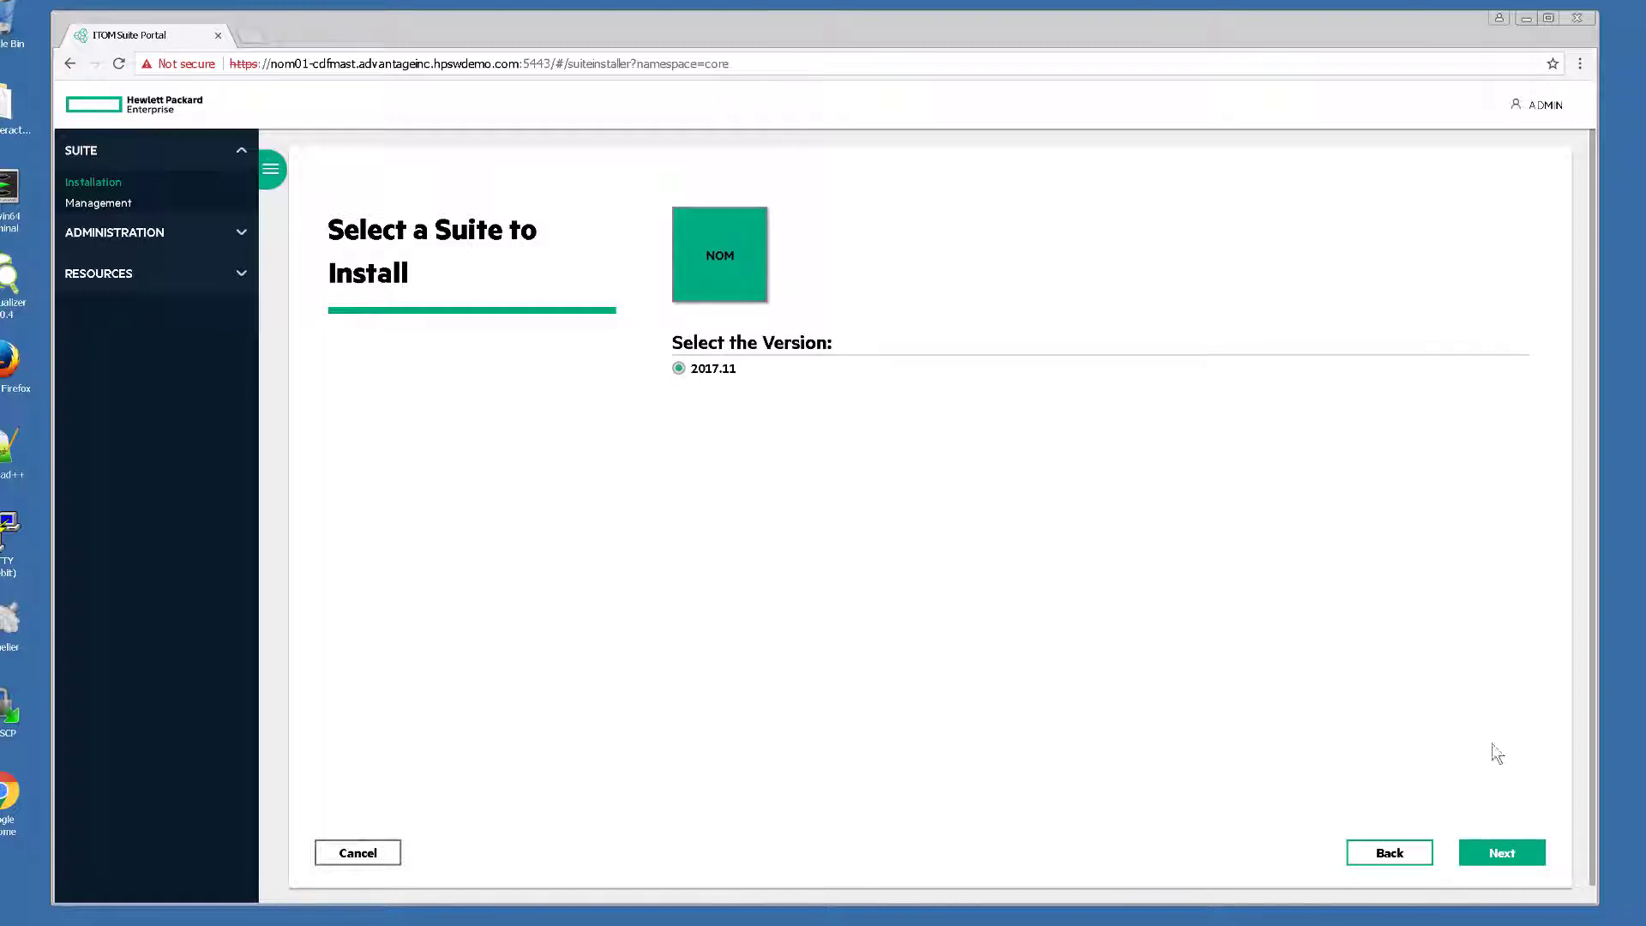
pyautogui.click(1502, 852)
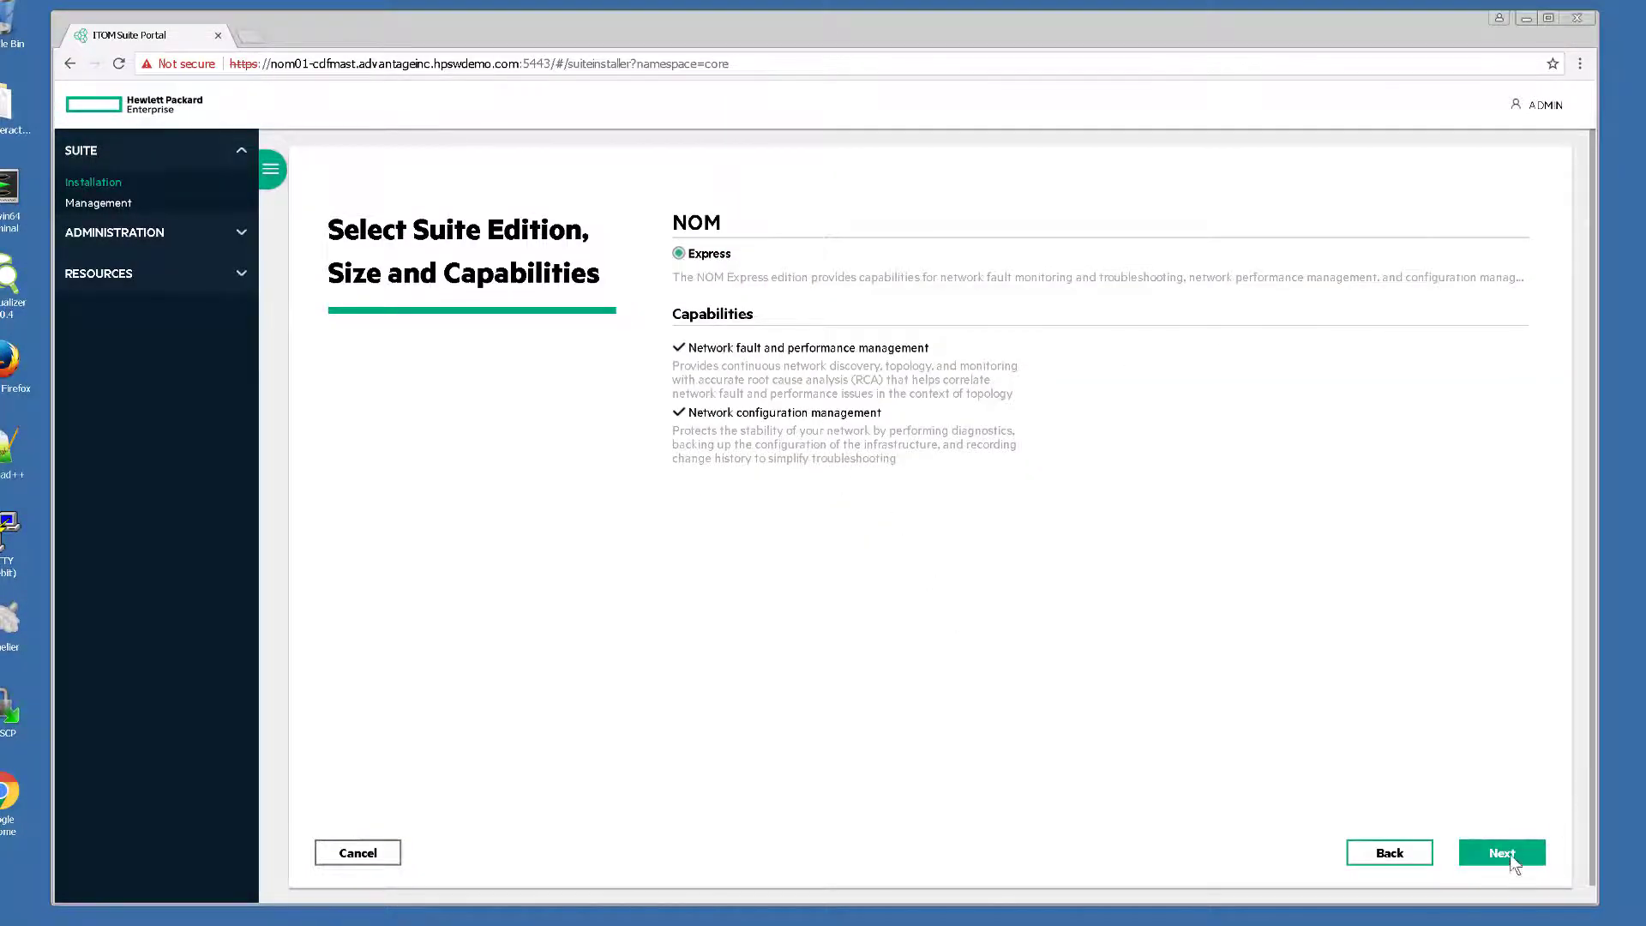
pyautogui.click(1502, 852)
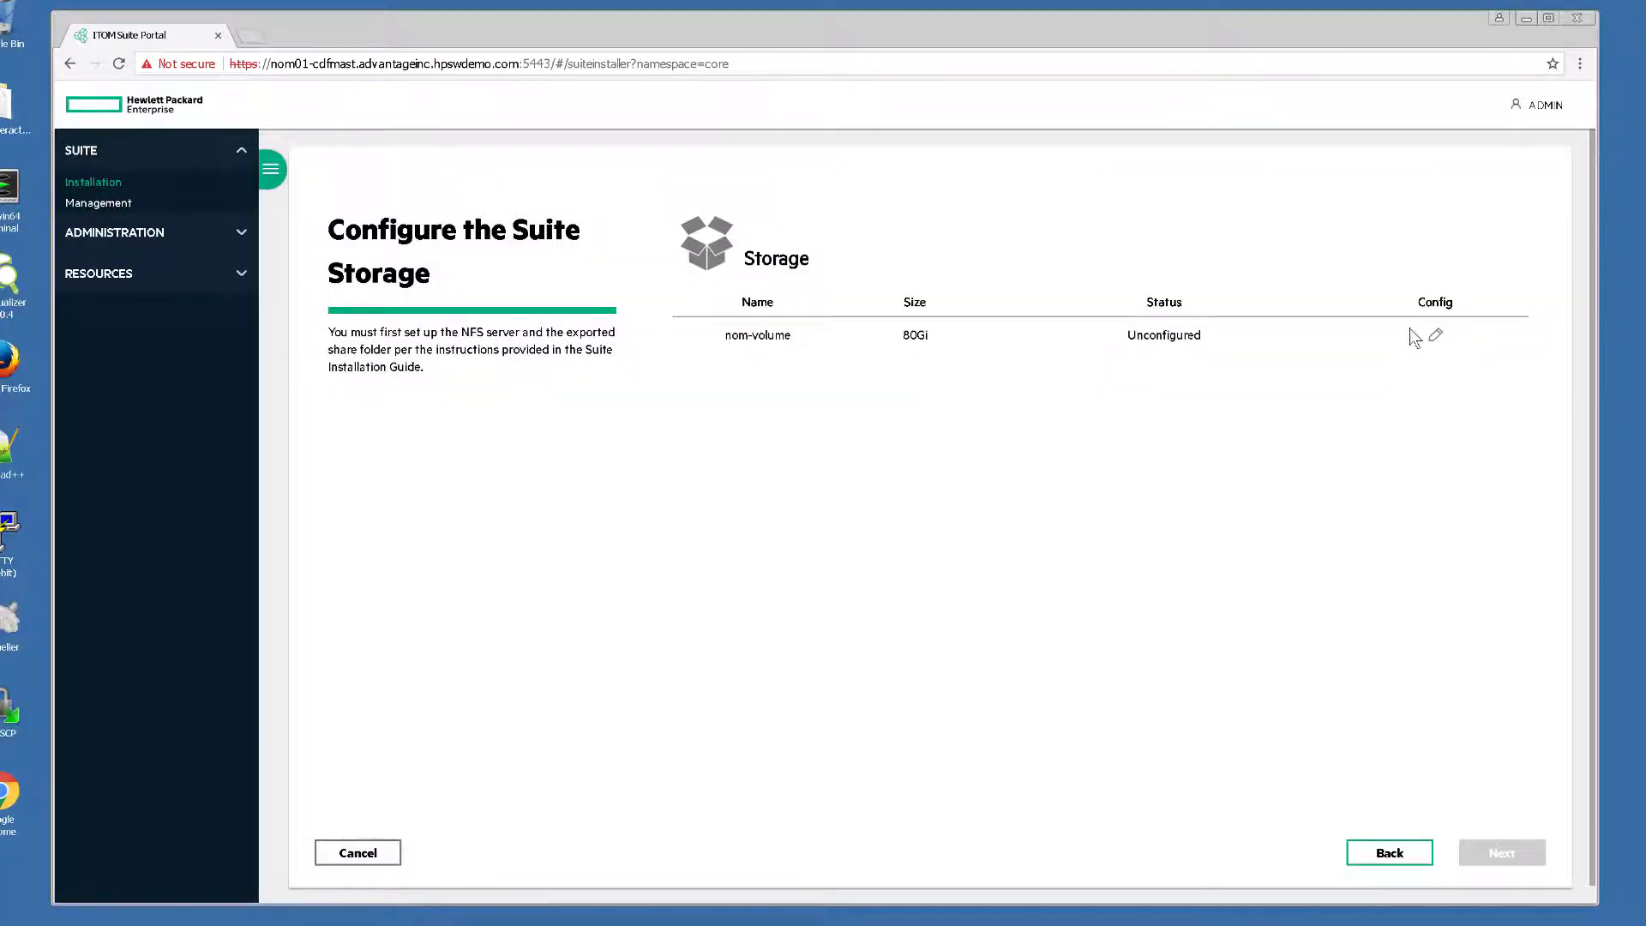
# Set nom-volume to the NFS server with mount path /var/vols/itom/nom and continue.
pyautogui.click(1438, 337)
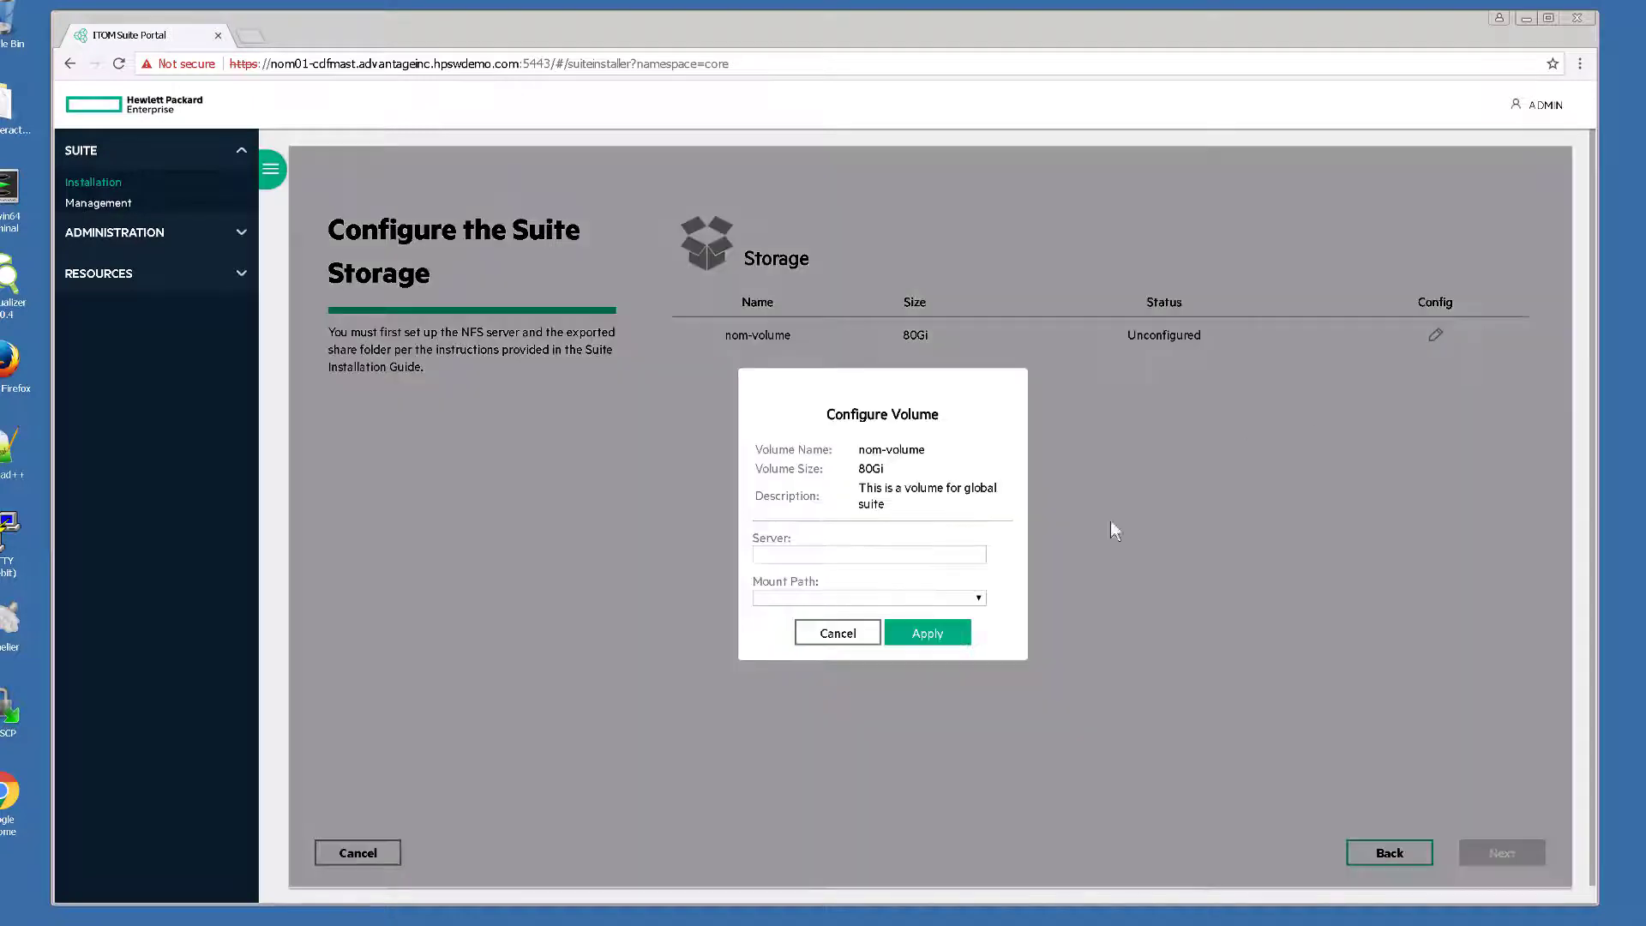
pyautogui.click(893, 557)
pyautogui.write('nom01-cdfmast')
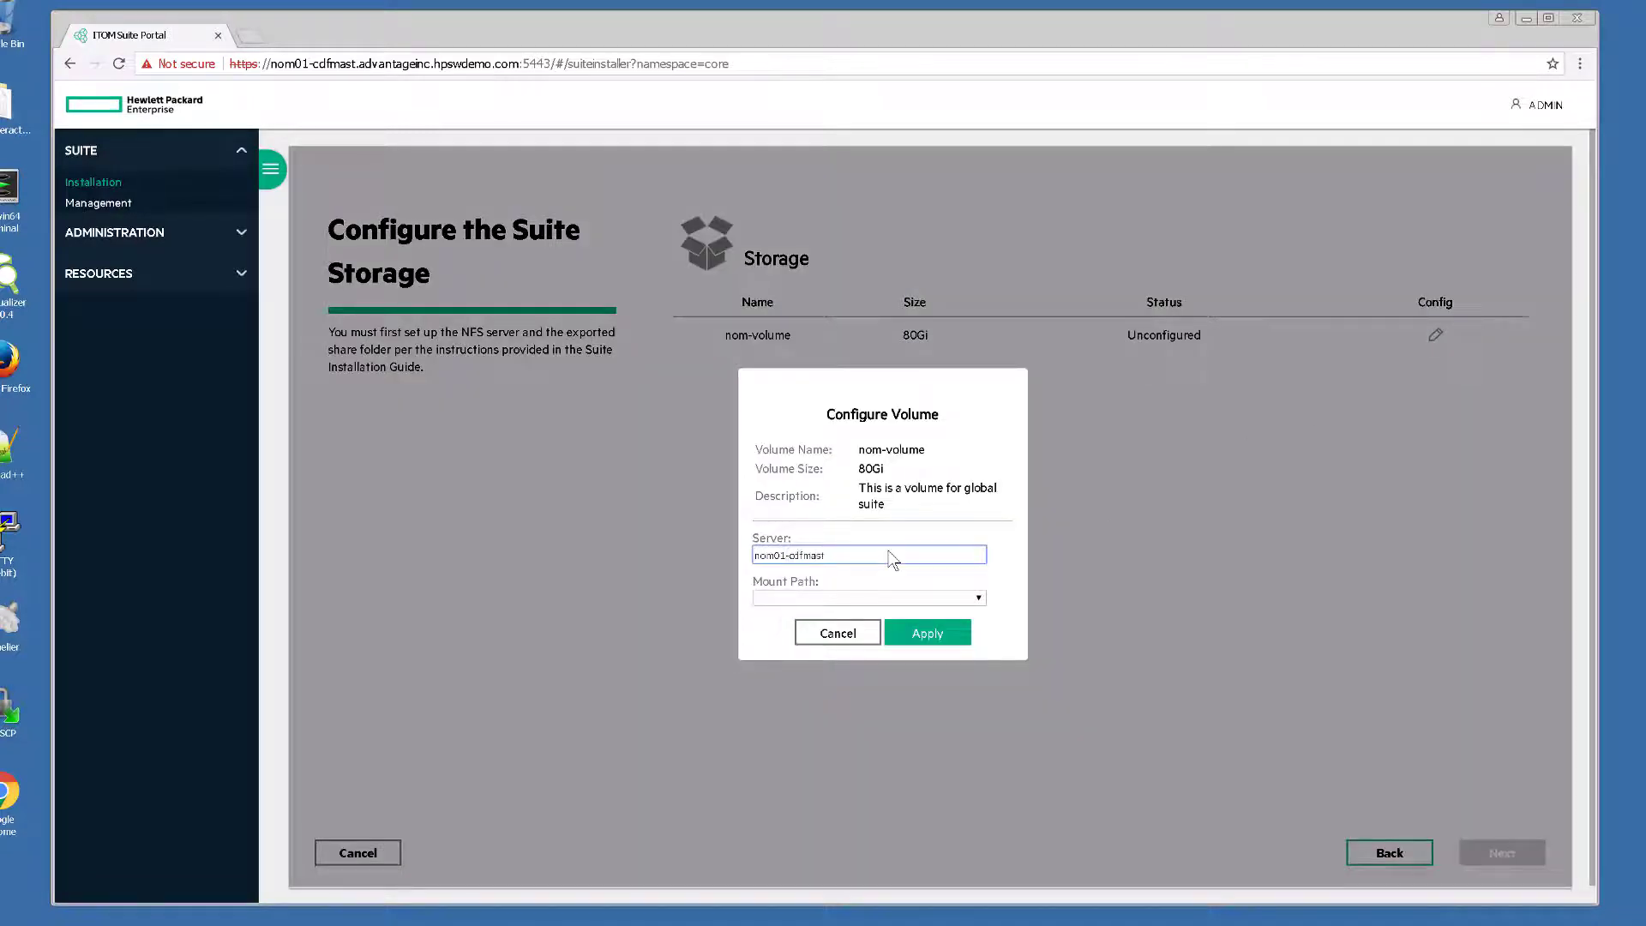
pyautogui.write('.advantageinc.hpswdemo.com')
pyautogui.press('Tab')
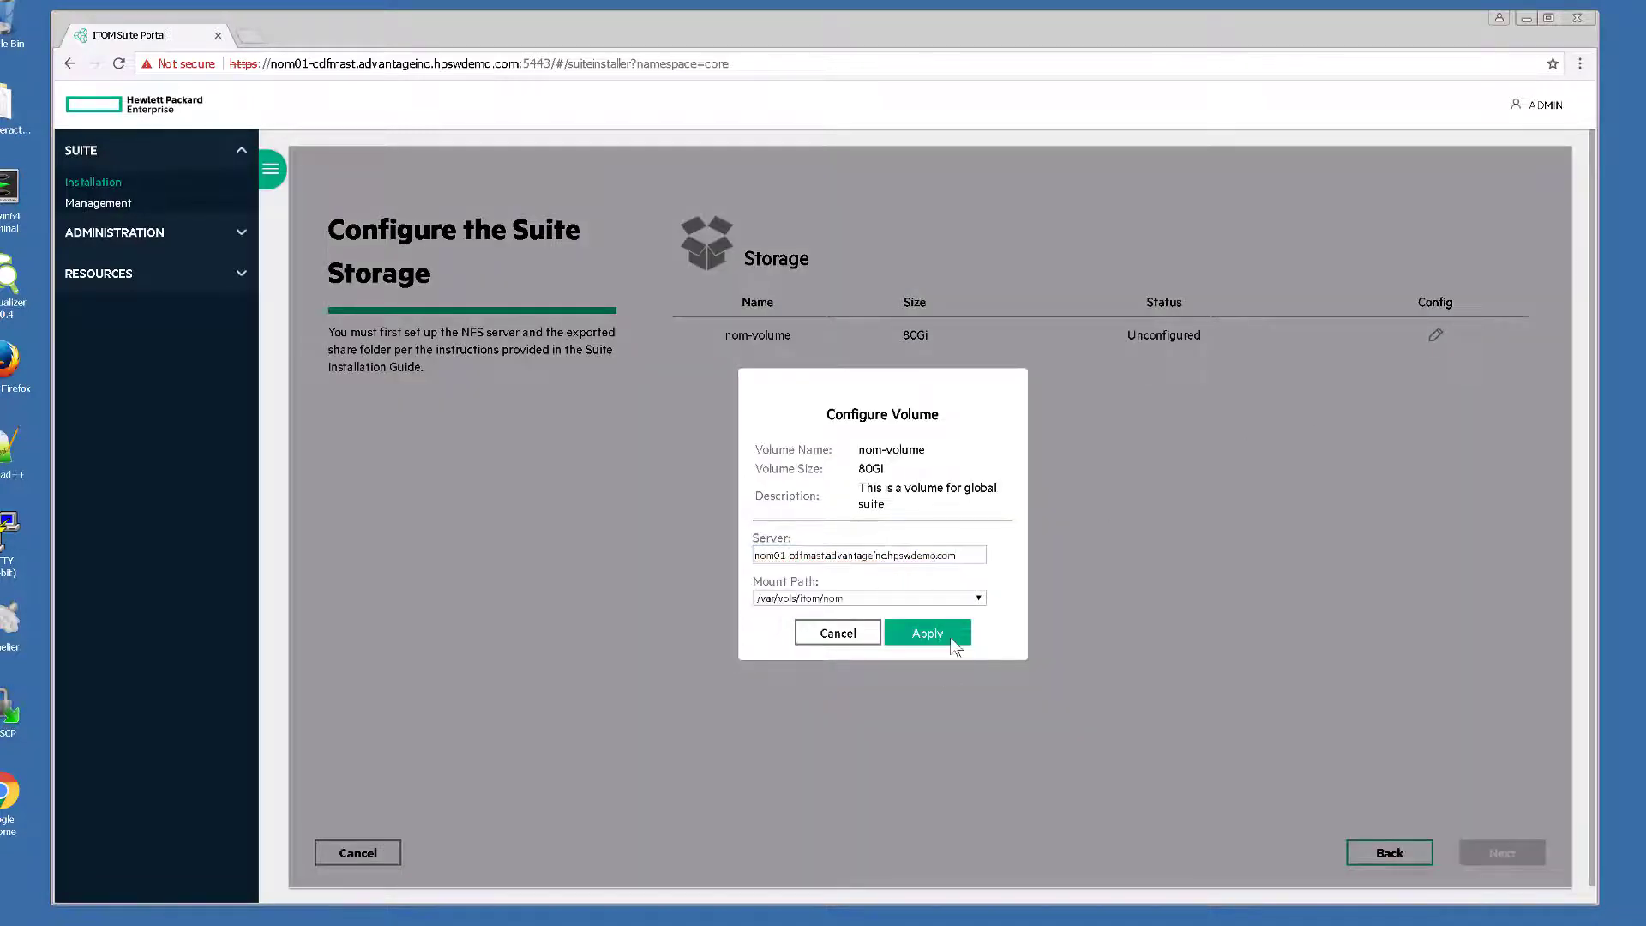
pyautogui.click(927, 632)
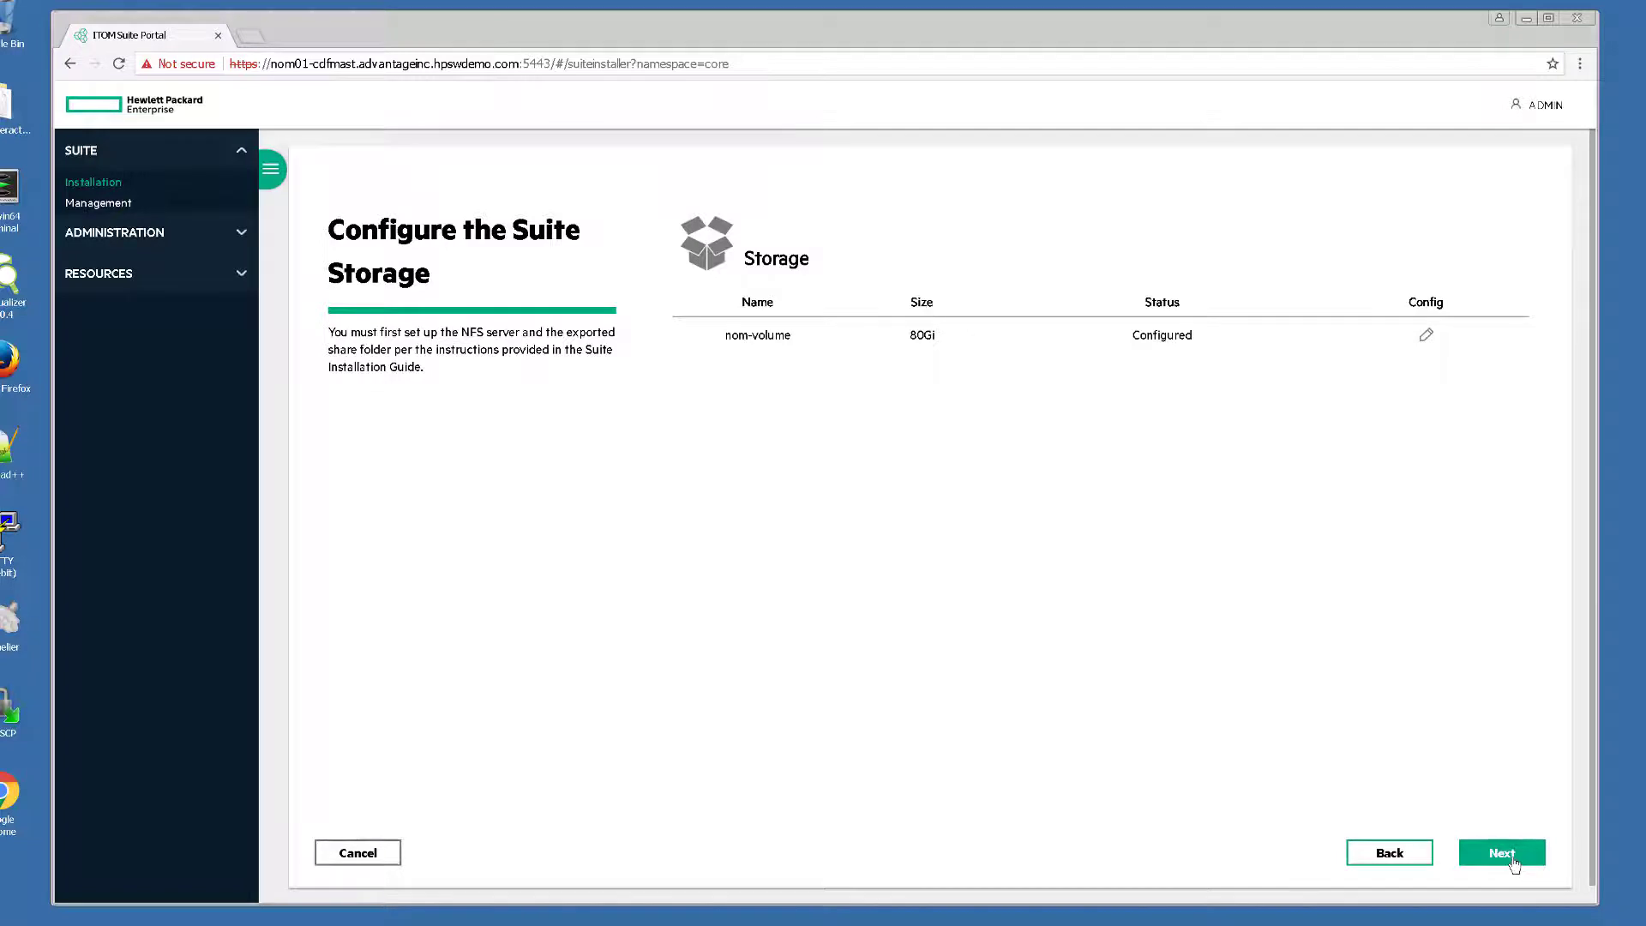
pyautogui.click(1502, 852)
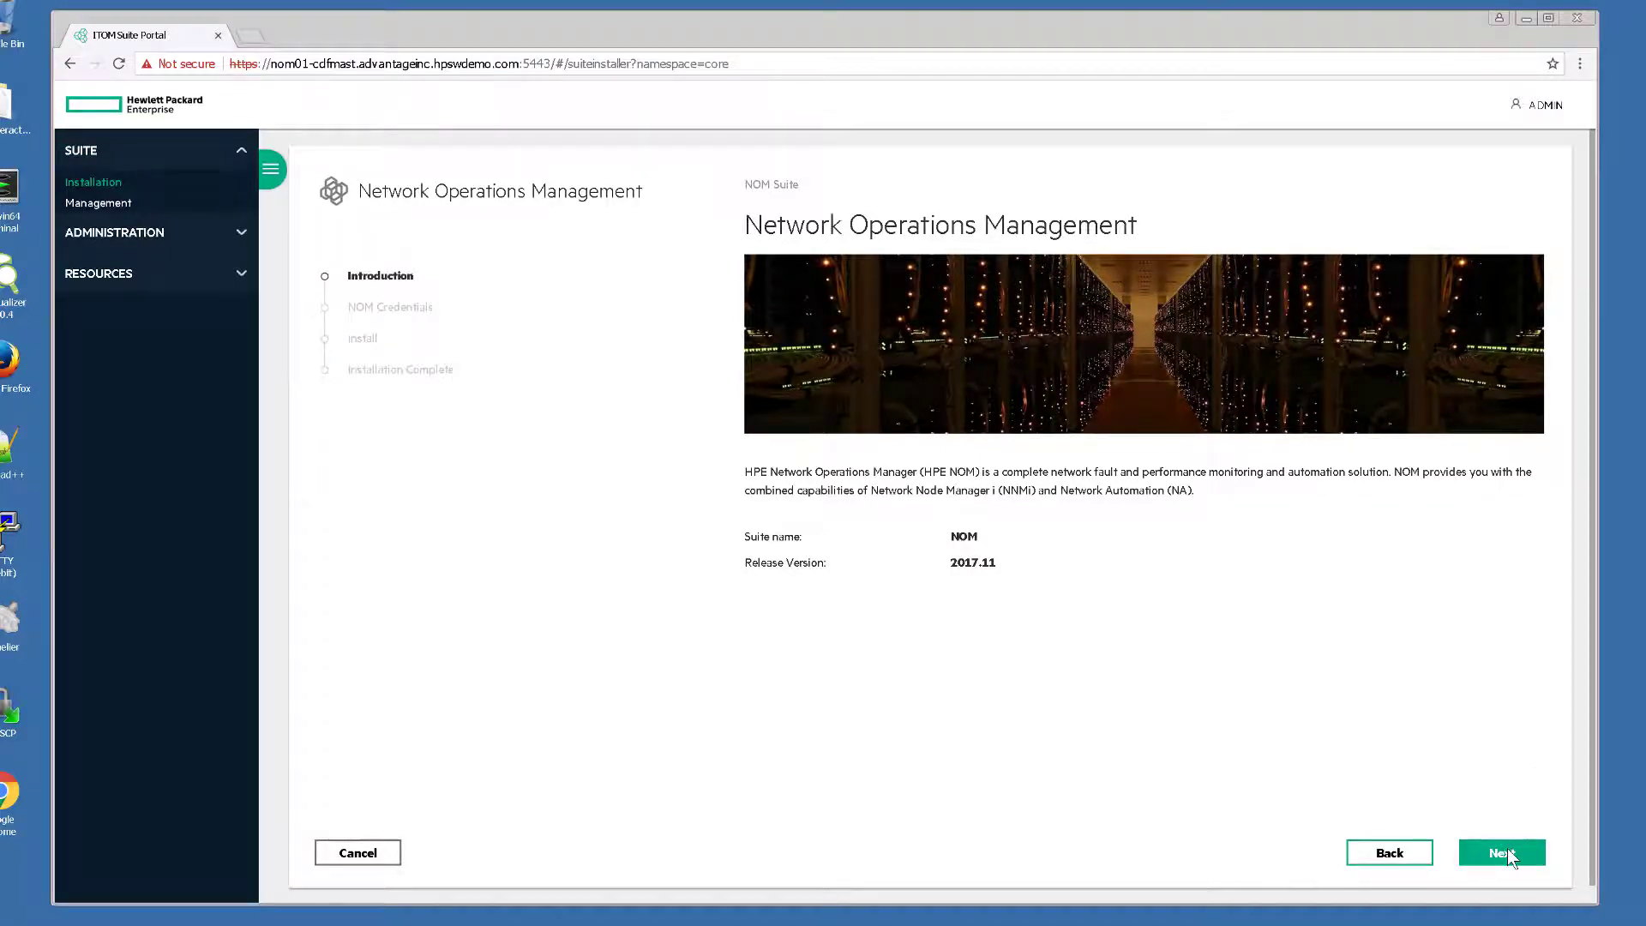
# Enter and confirm the NOM admin password, then launch the NOM suite installation.
pyautogui.click(1507, 847)
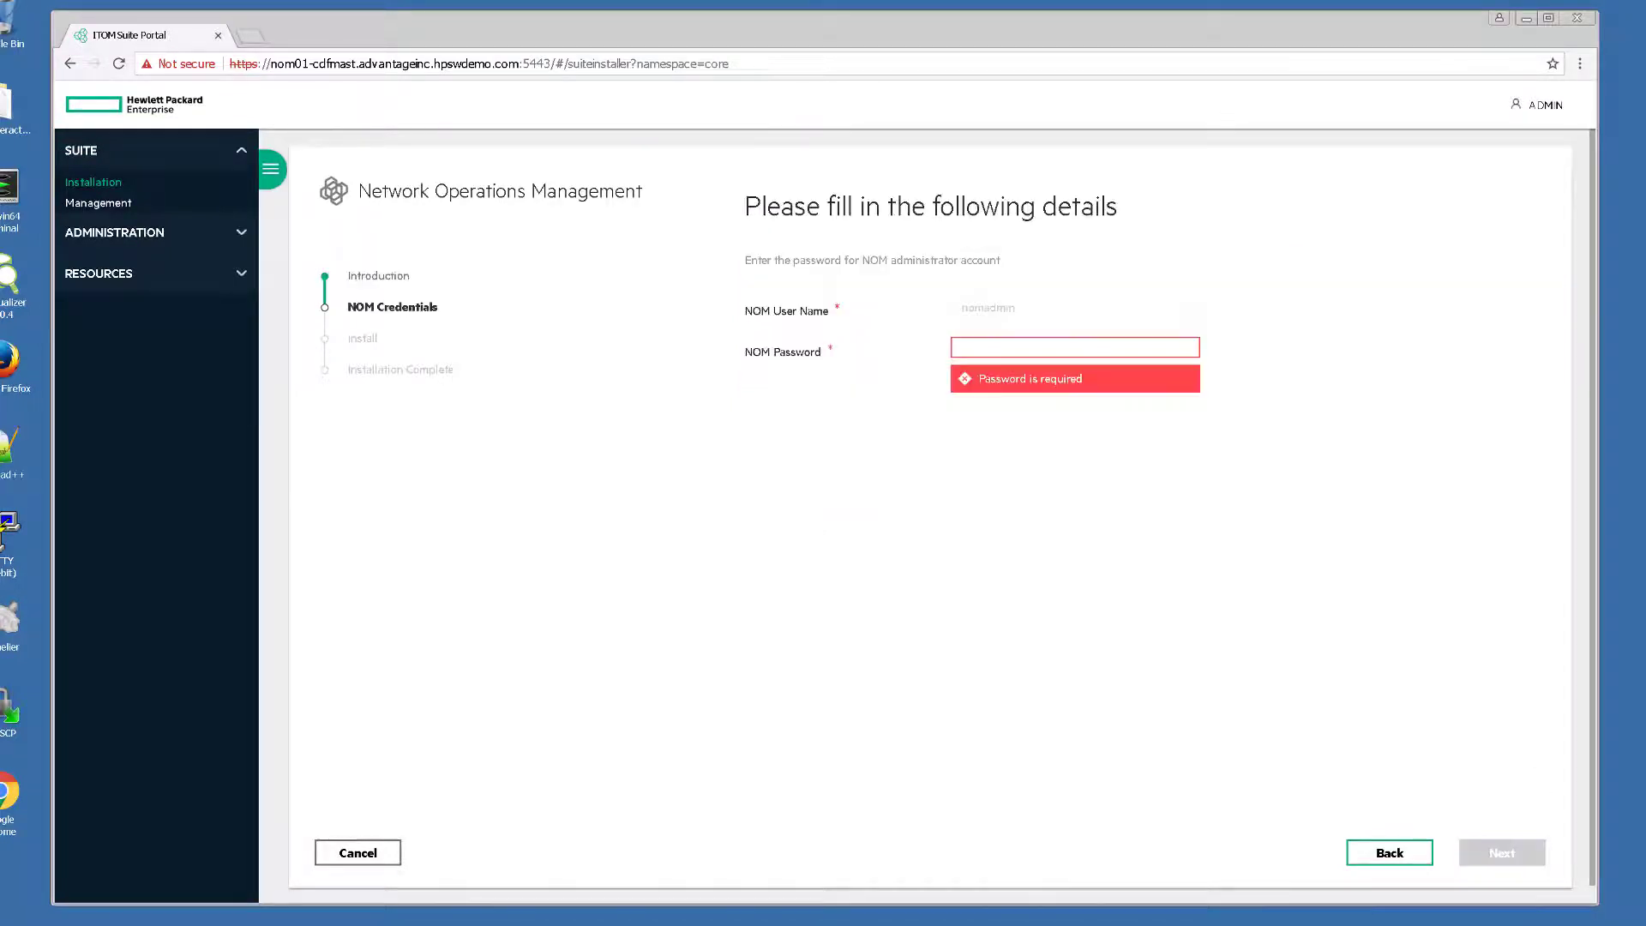
pyautogui.click(1168, 347)
pyautogui.write('••••••••••')
pyautogui.press('Tab')
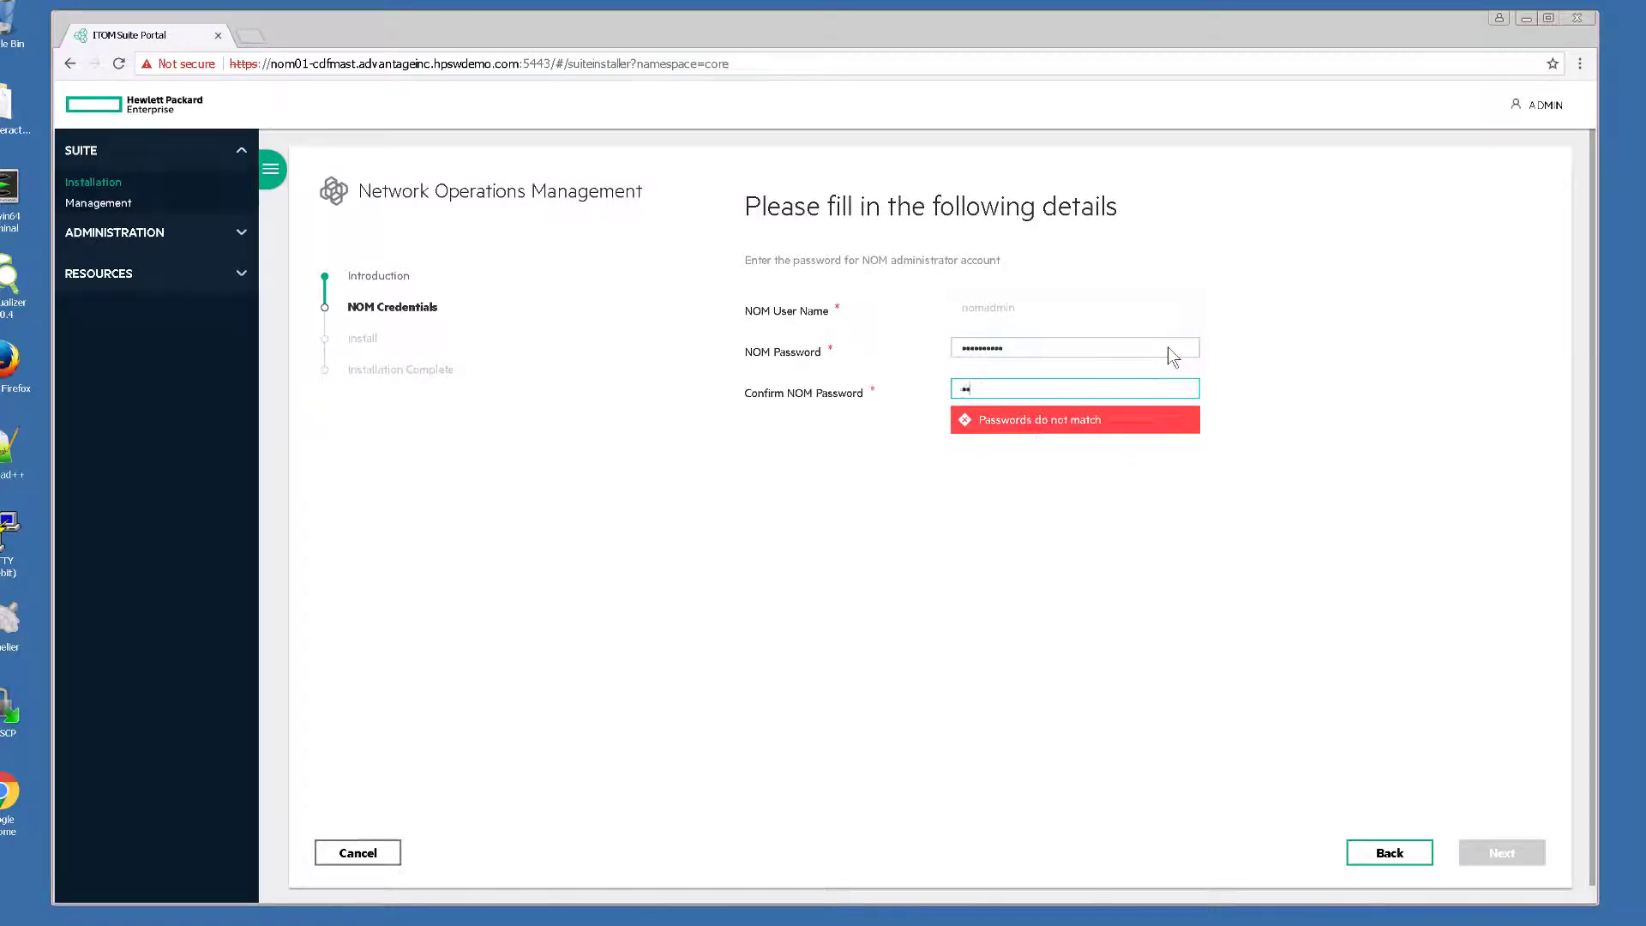
pyautogui.write('••••••••••')
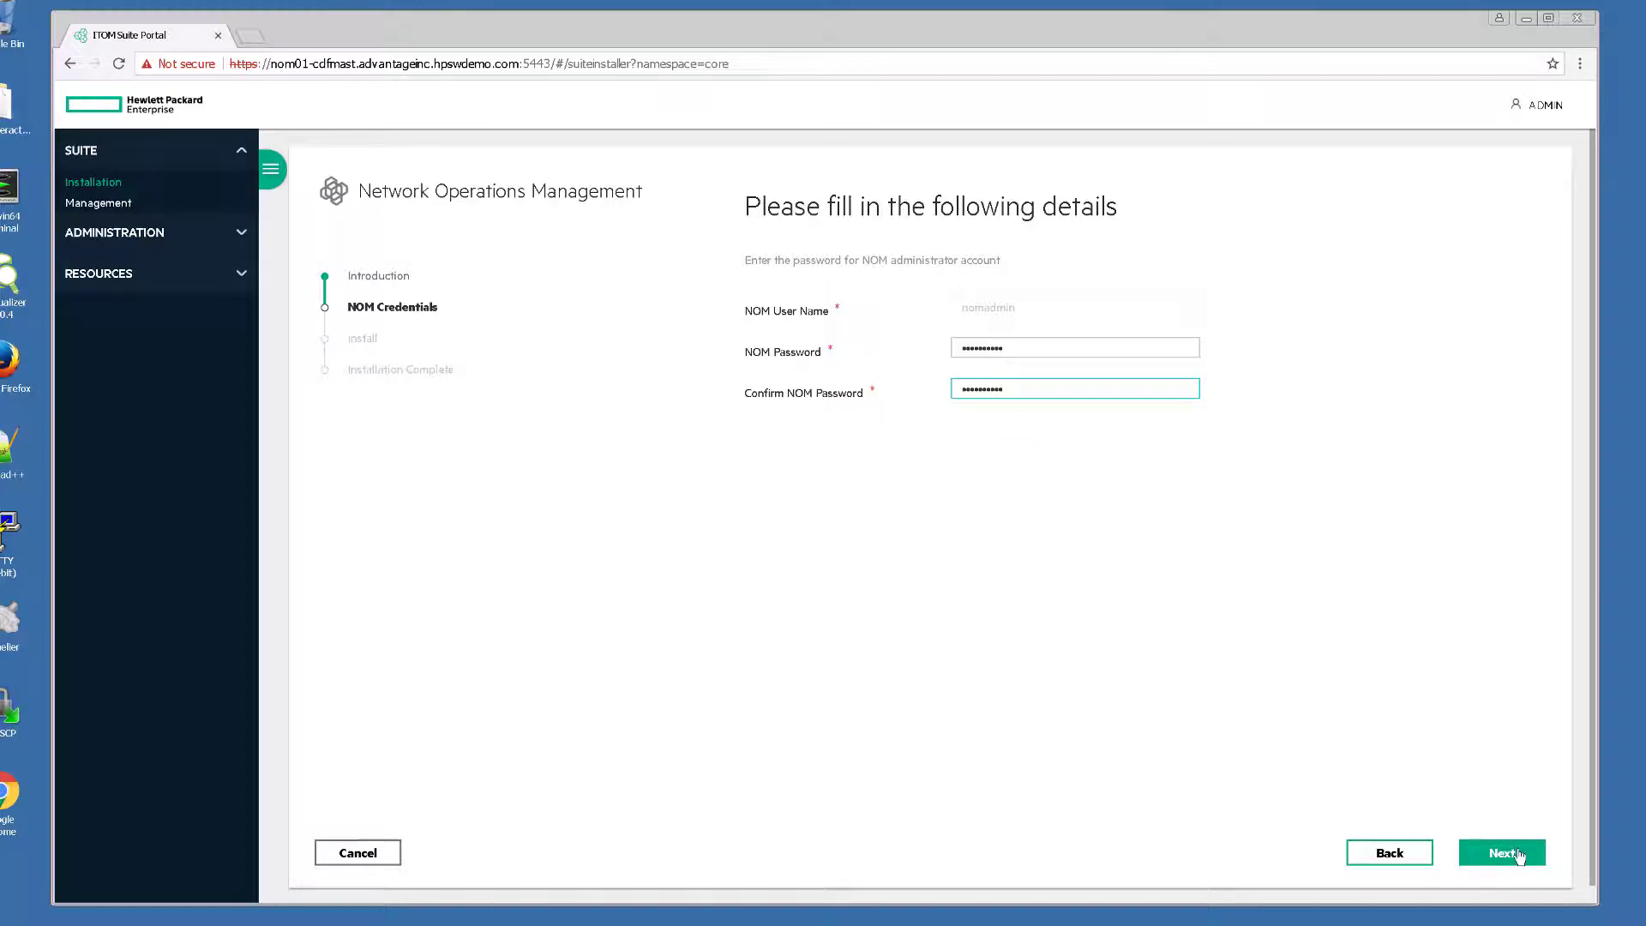
pyautogui.click(1501, 853)
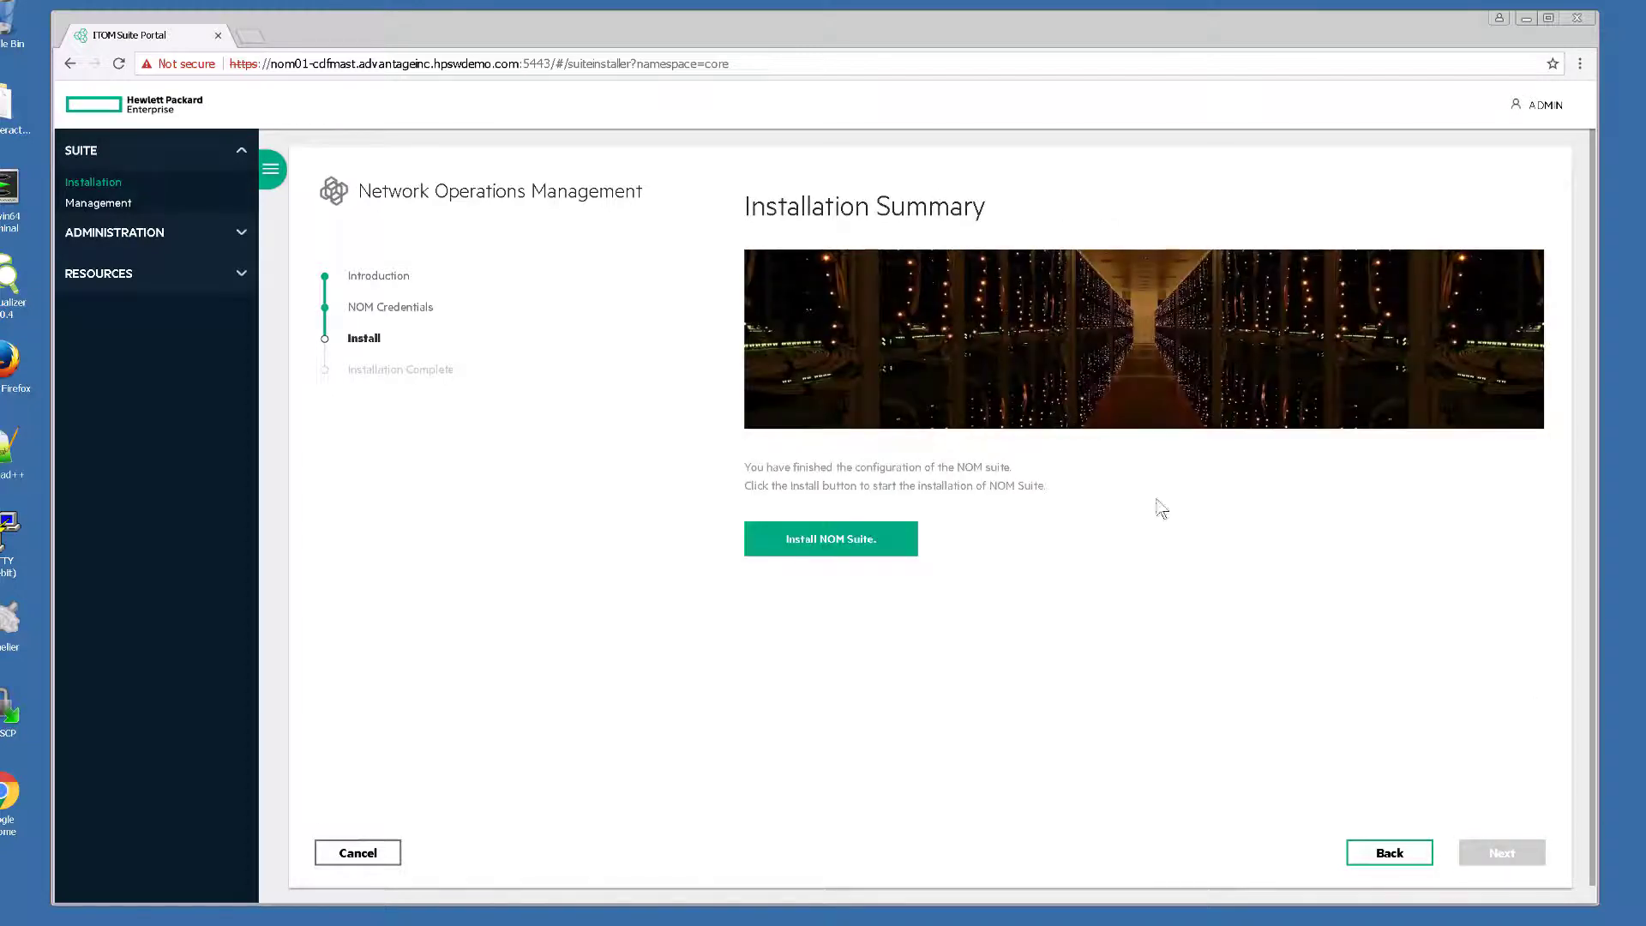
pyautogui.click(857, 543)
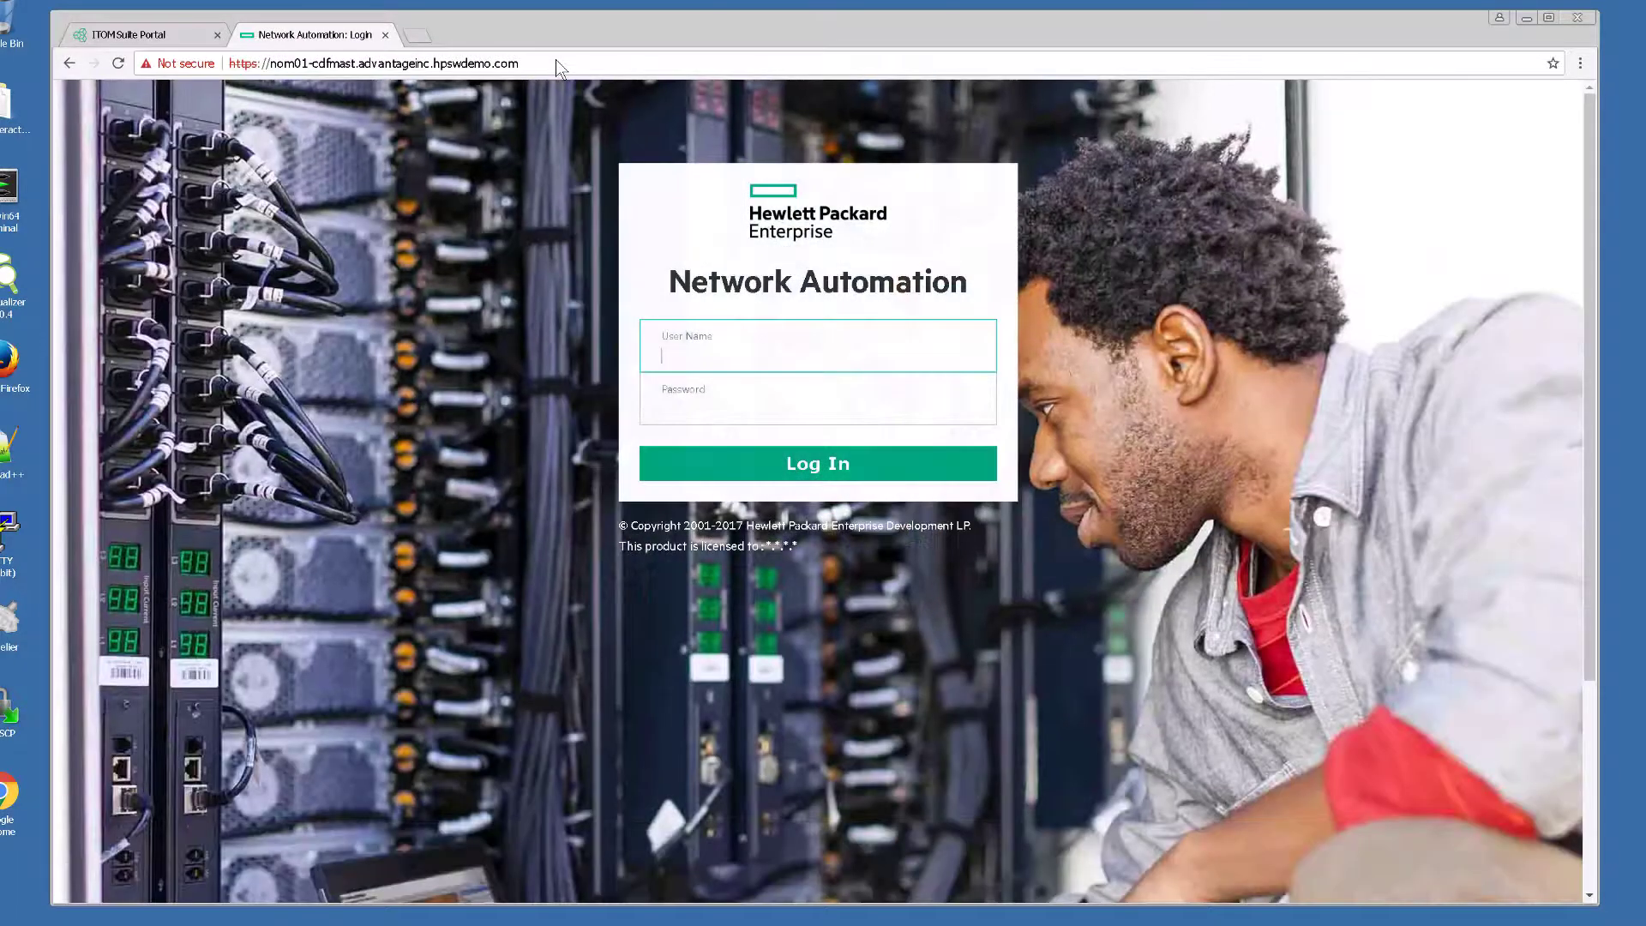
# Change the Network Automation address to the /nnm path to load the NNM sign-in page.
pyautogui.click(556, 62)
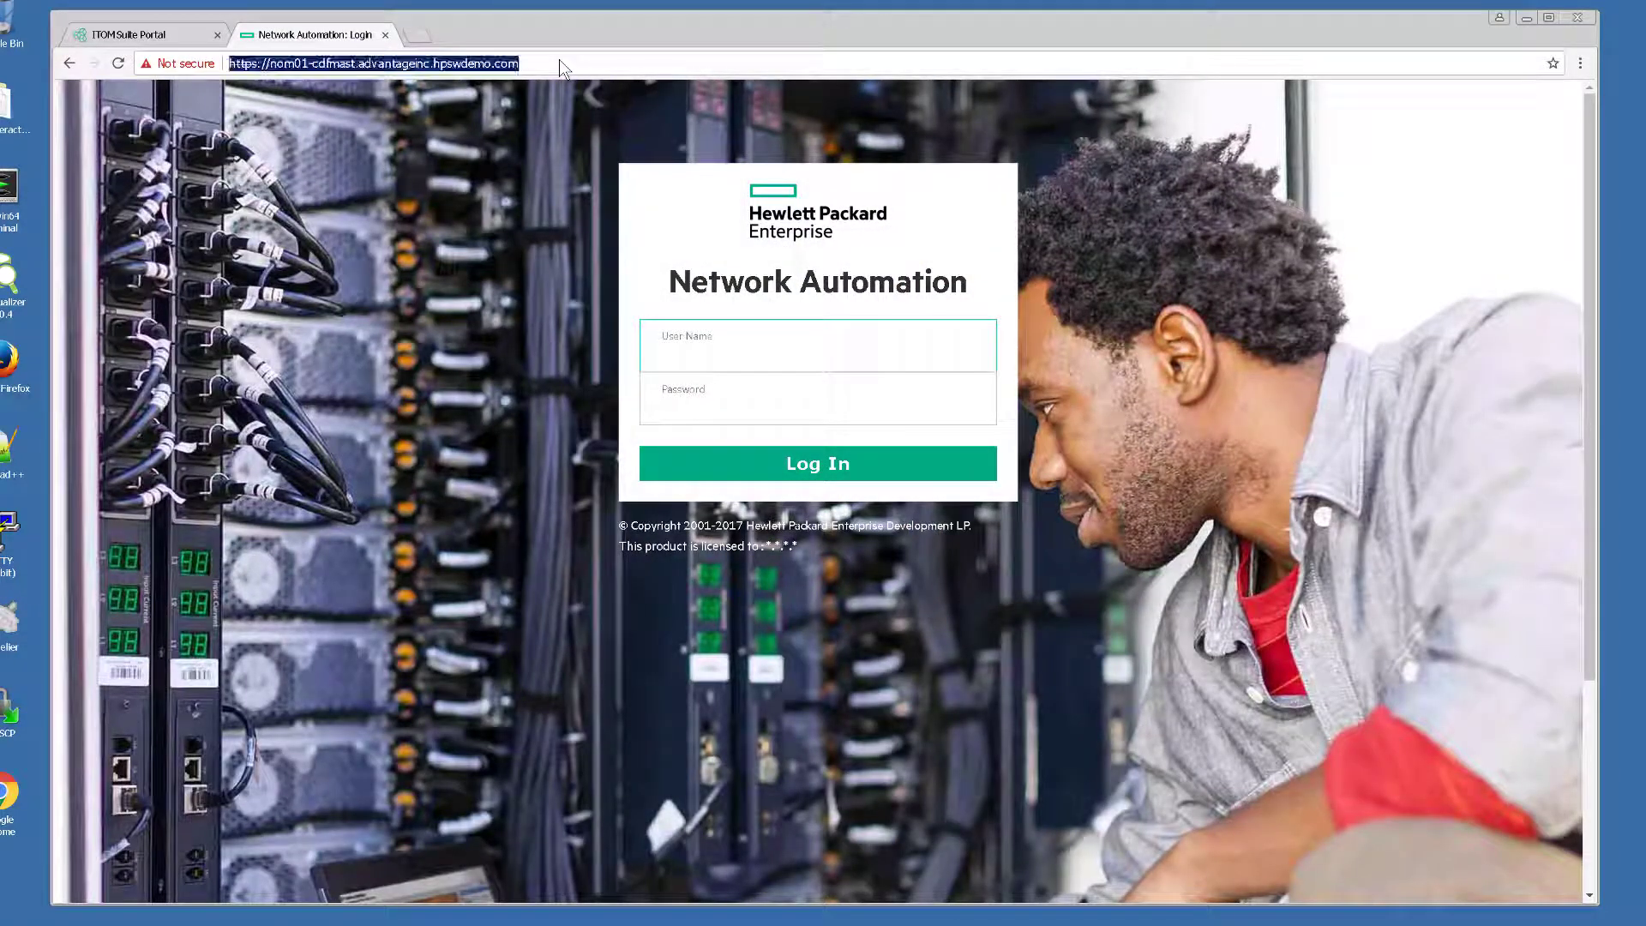
pyautogui.press('BackSpace')
pyautogui.press('Return')
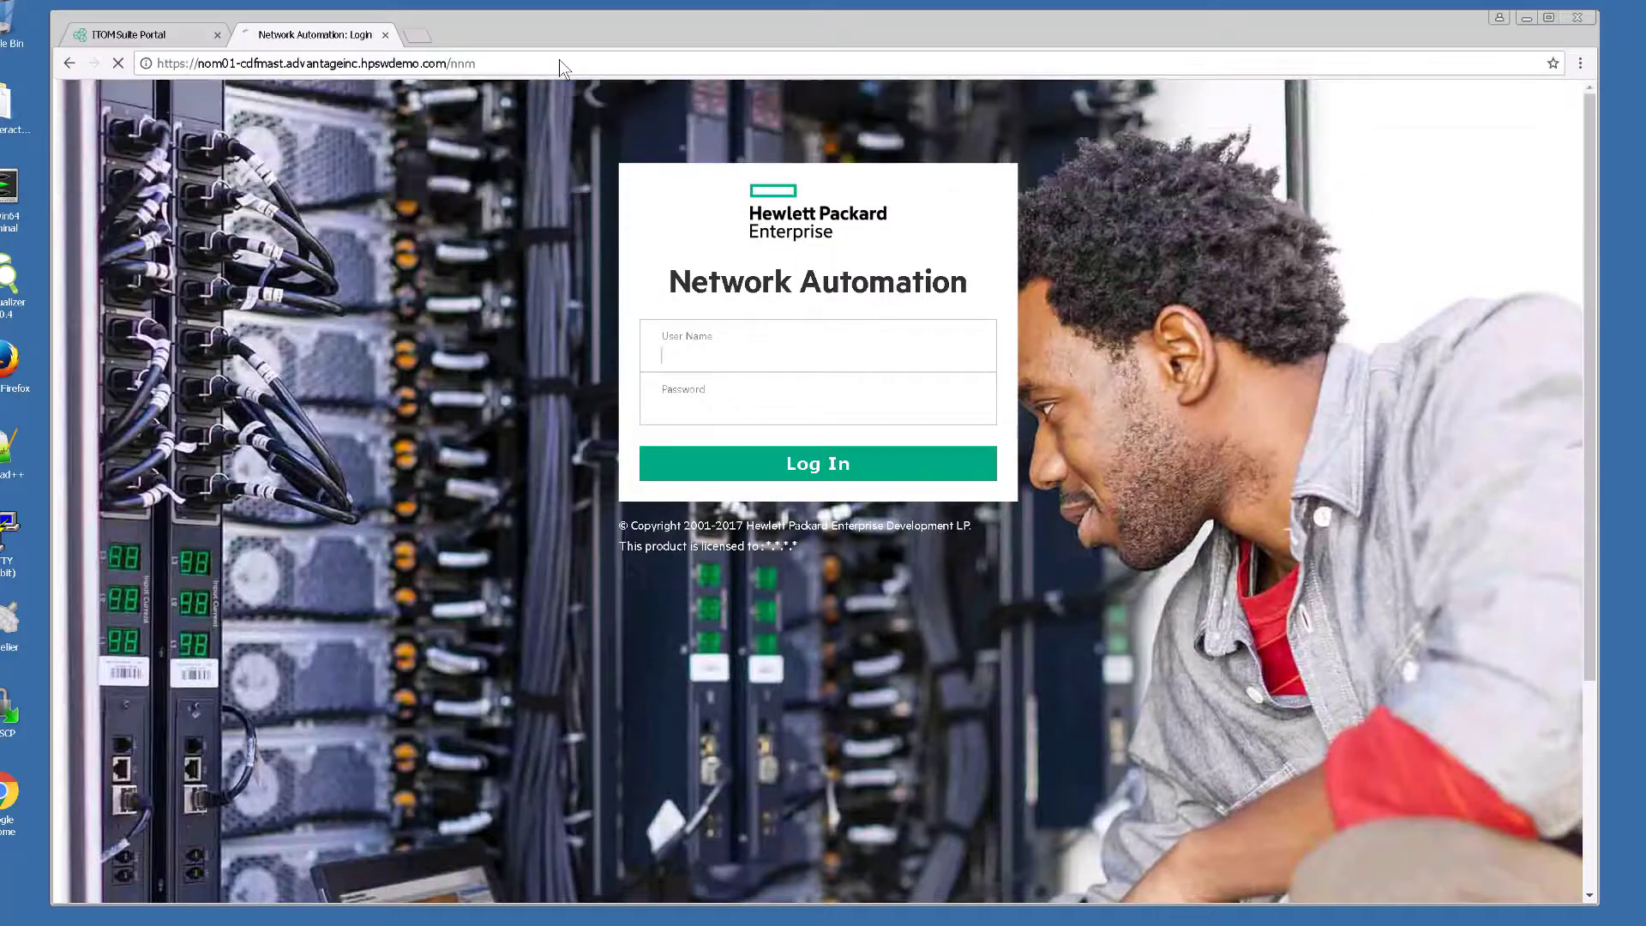